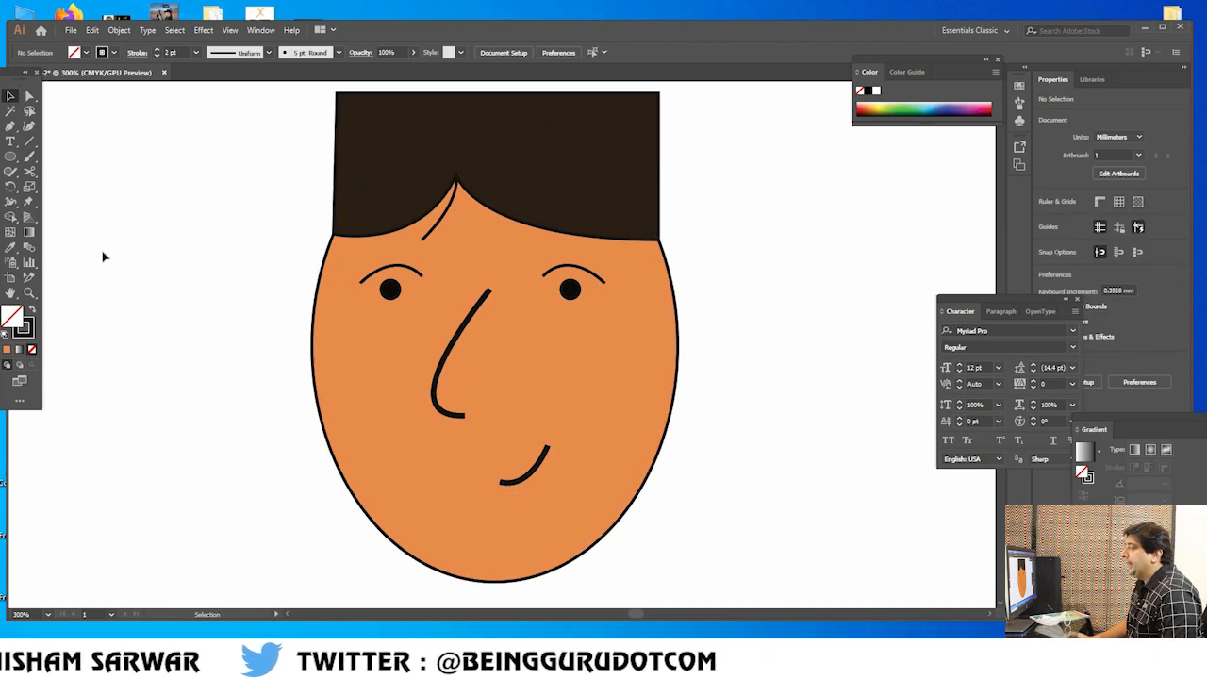
Remove the outline from the orange face ellipse.
{"action": "left_click", "coordinate": [375, 371]}
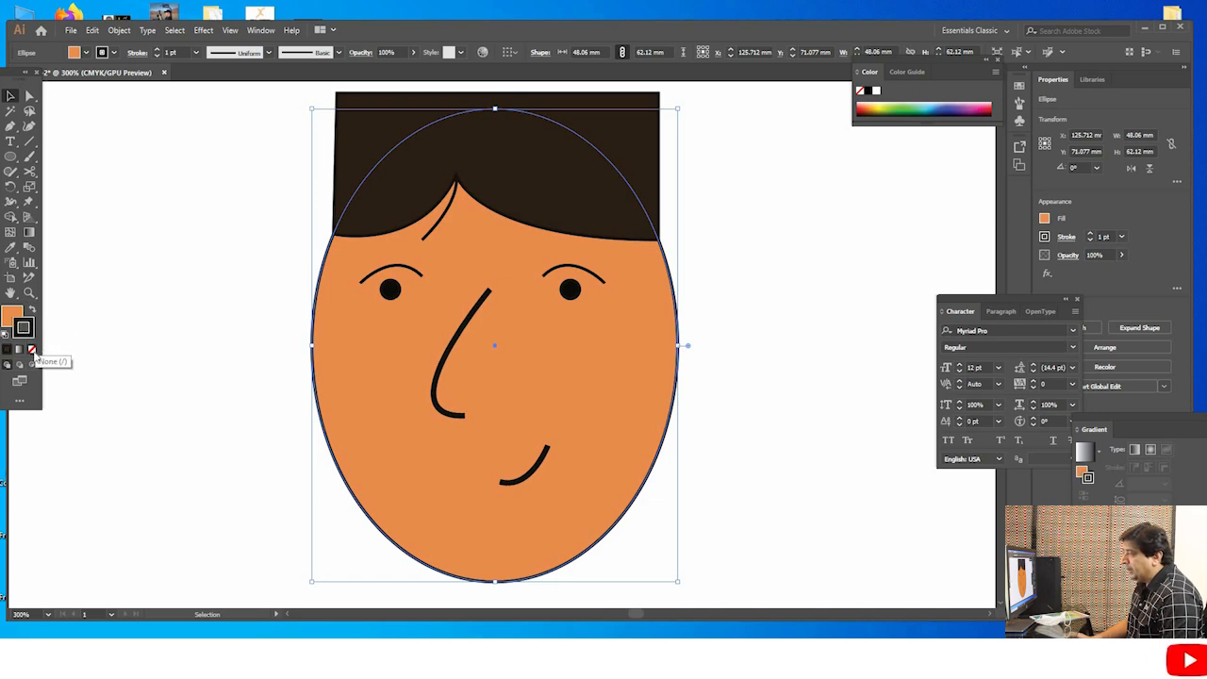
{"action": "left_click", "coordinate": [32, 350]}
{"action": "left_click", "coordinate": [747, 354]}
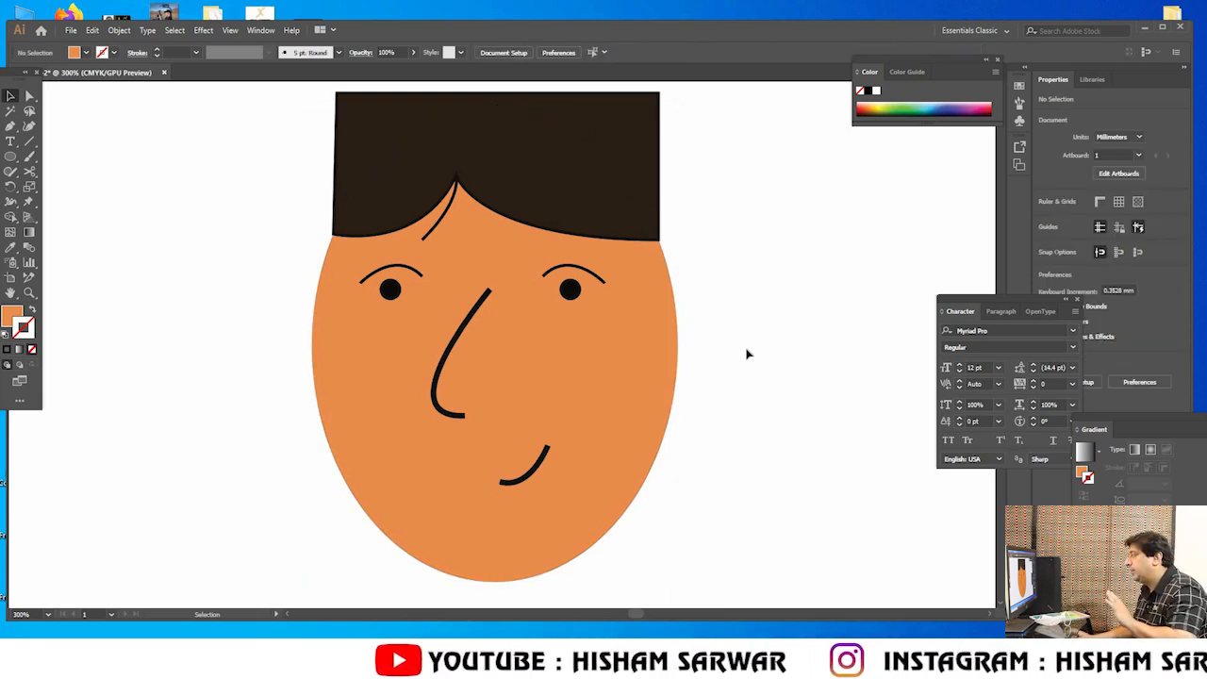
Draw an orange ear ellipse about 8.2 × 7.3 mm beside the face's left edge and move it inward to overlap the face.
{"action": "left_click", "coordinate": [10, 158]}
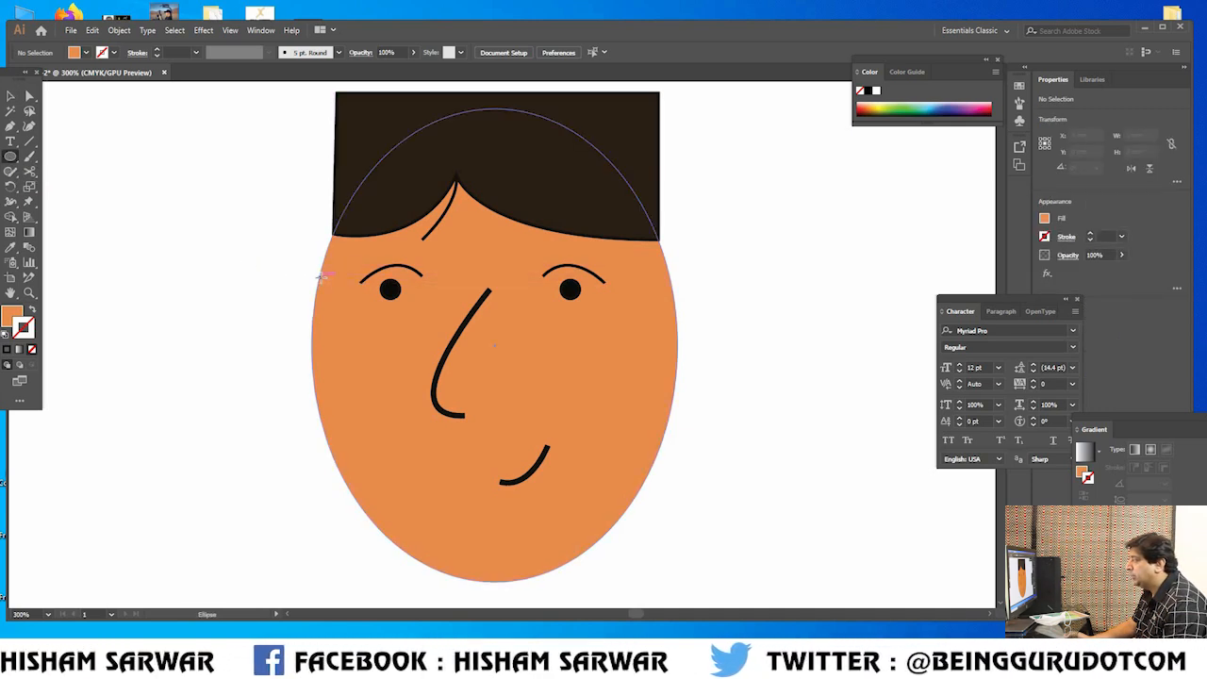
{"action": "left_click_drag", "start_coordinate": [321, 275], "coordinate": [257, 332]}
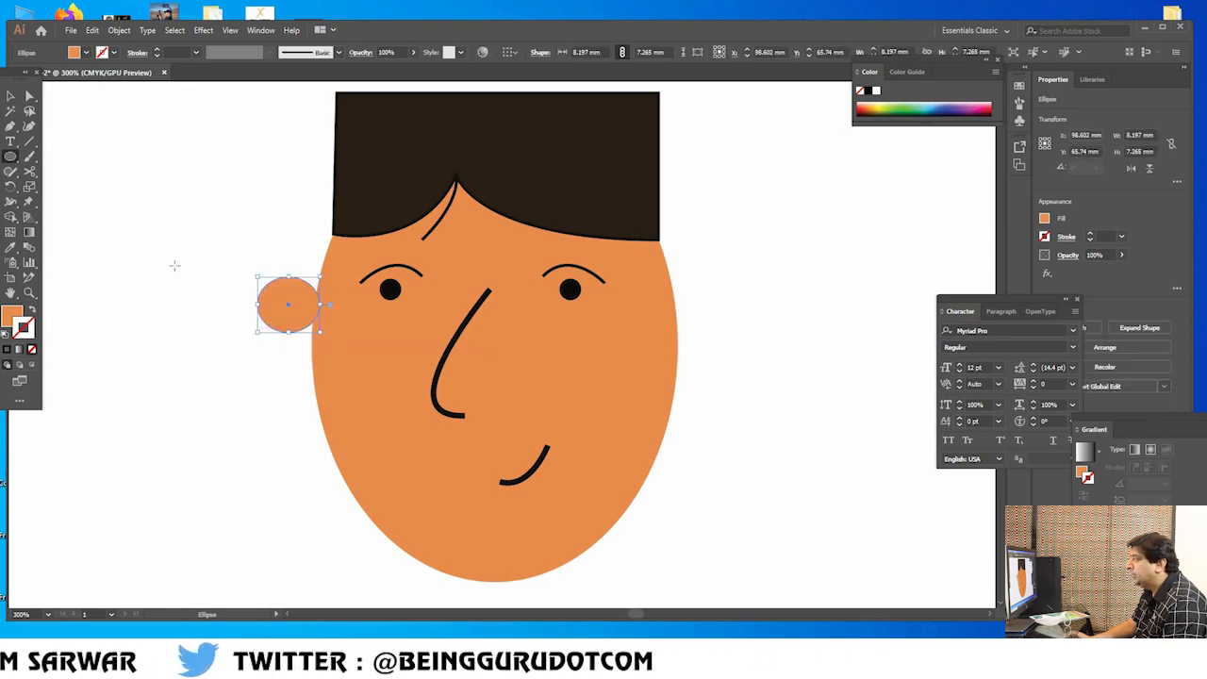
{"action": "key", "text": "v"}
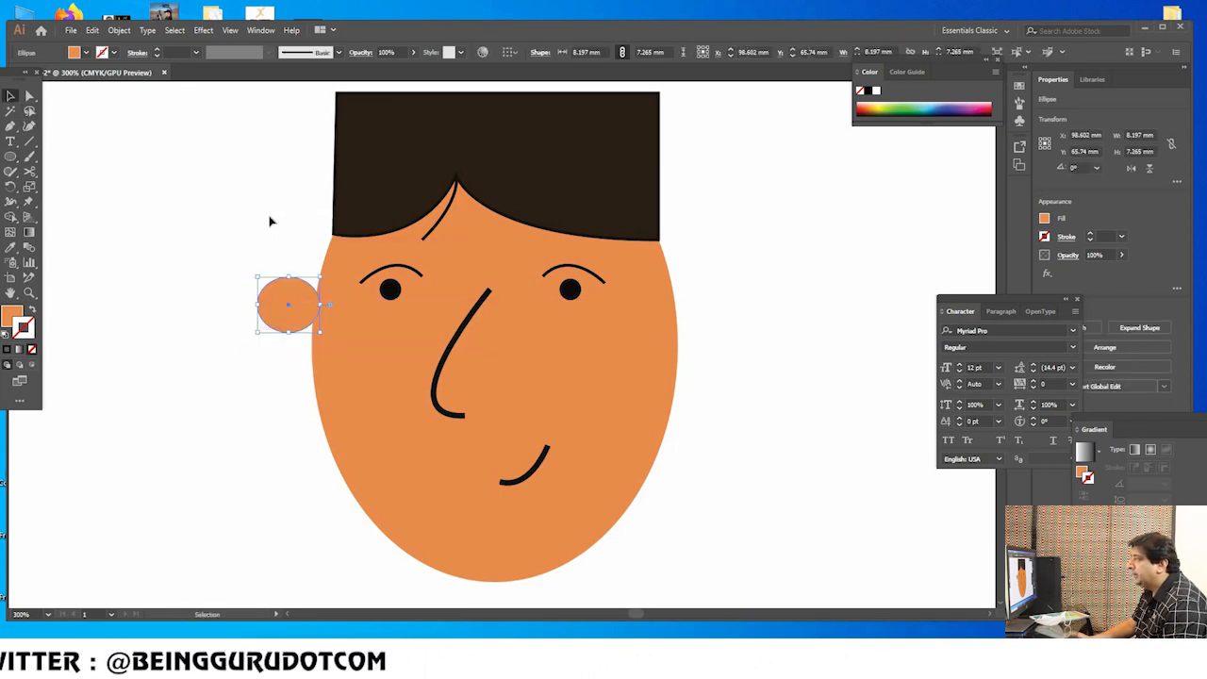
{"action": "key", "text": "ctrl+shift+a"}
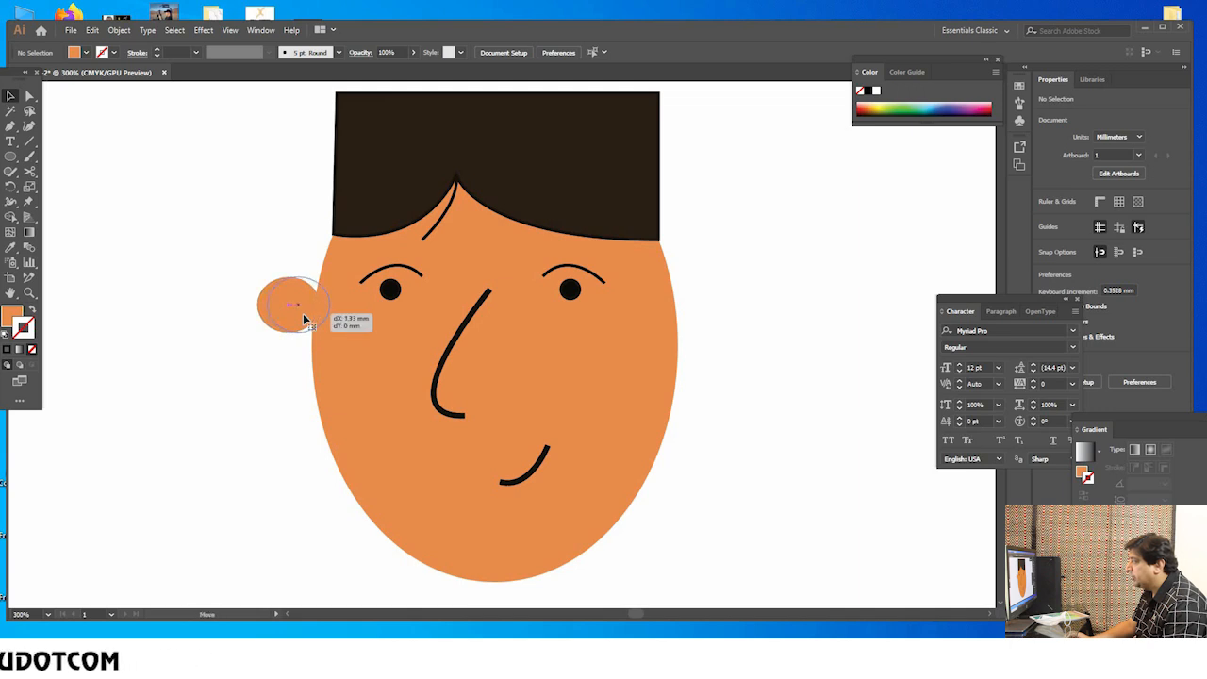
{"action": "left_click", "coordinate": [304, 318]}
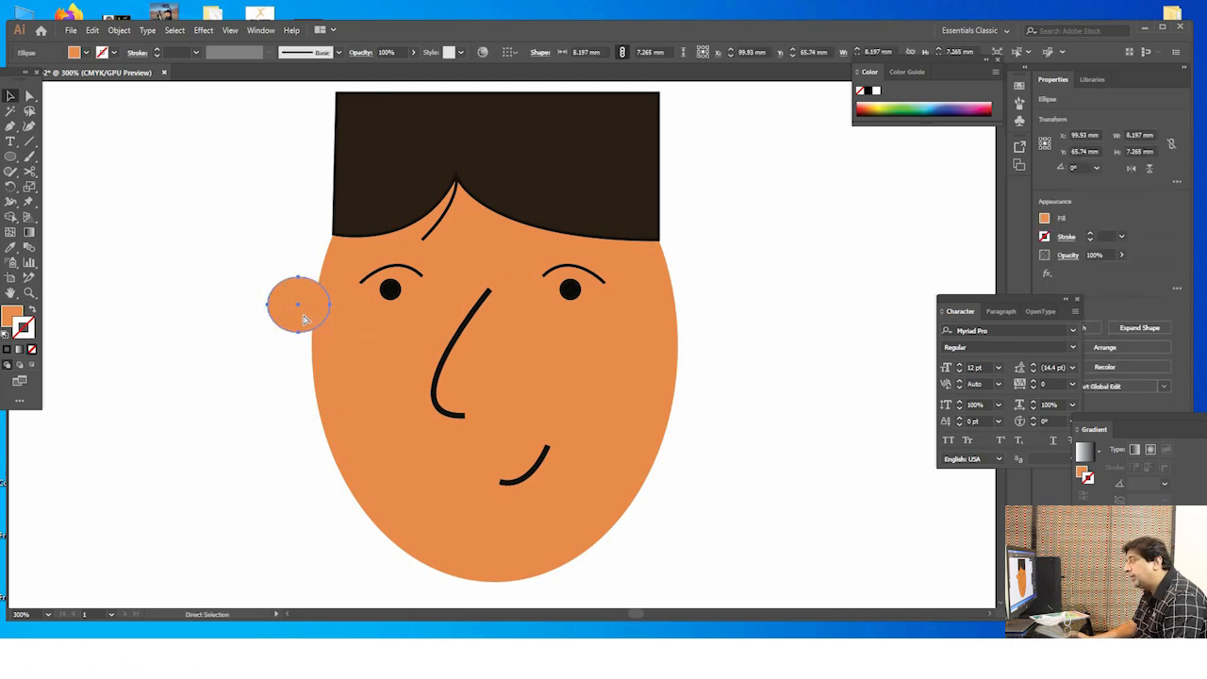
Duplicate the ear and place the copy at the same height on the face's right edge.
{"action": "key", "text": "shift+Right"}
{"action": "key", "text": "shift+Right"}
{"action": "key", "text": "shift+Right"}
{"action": "key", "text": "shift+Right"}
{"action": "key", "text": "shift+Right"}
{"action": "key", "text": "shift+Right"}
{"action": "key", "text": "shift+Right"}
{"action": "key", "text": "shift+Right"}
{"action": "key", "text": "shift+Right"}
{"action": "key", "text": "shift+Right"}
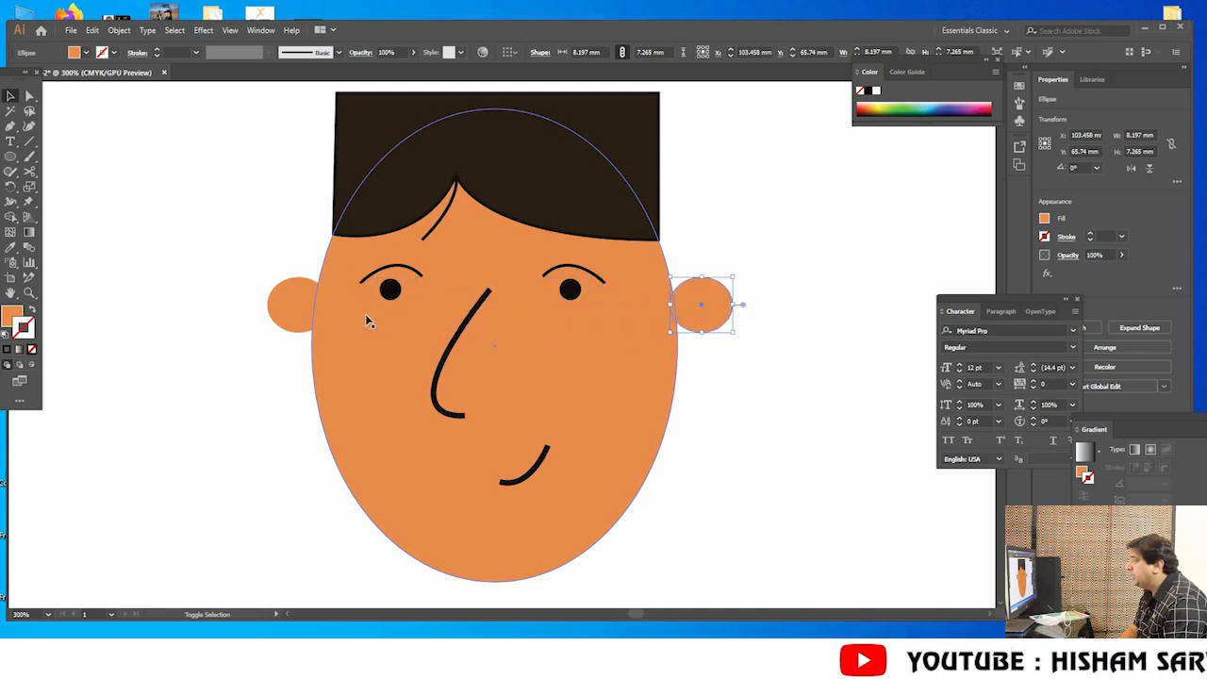
{"action": "left_click", "coordinate": [851, 392]}
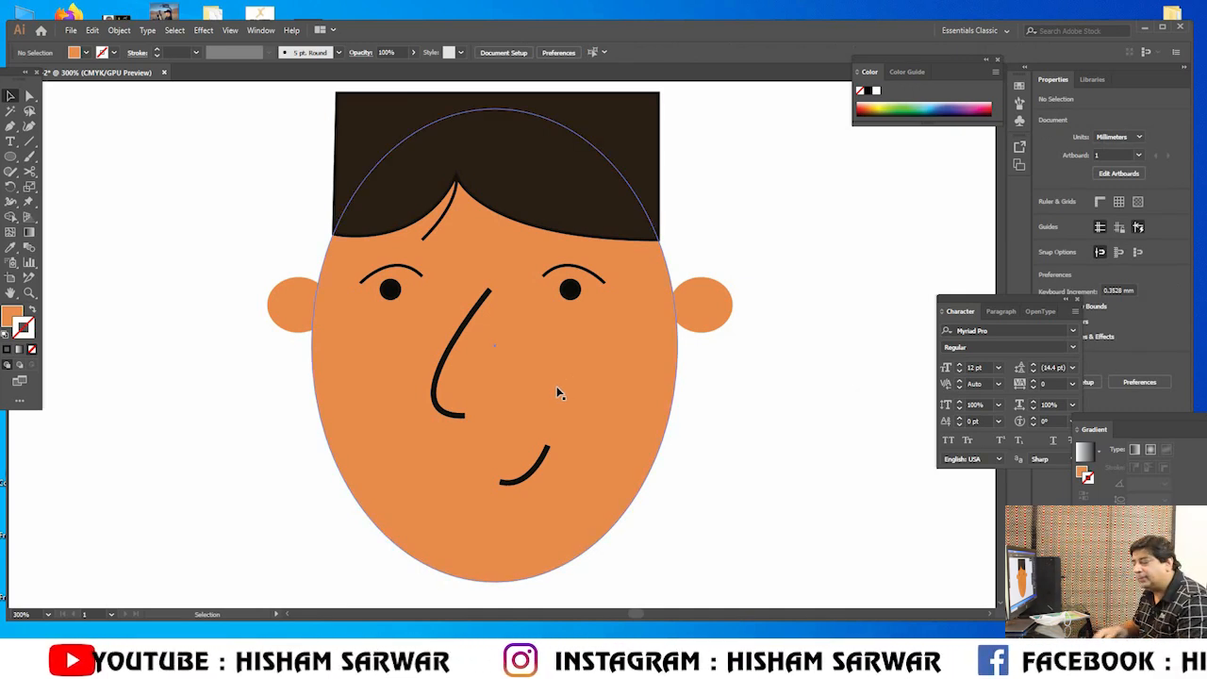
Draw a shallow curved path with the Pen tool along the upper rim of the left ear.
{"action": "key", "text": "z"}
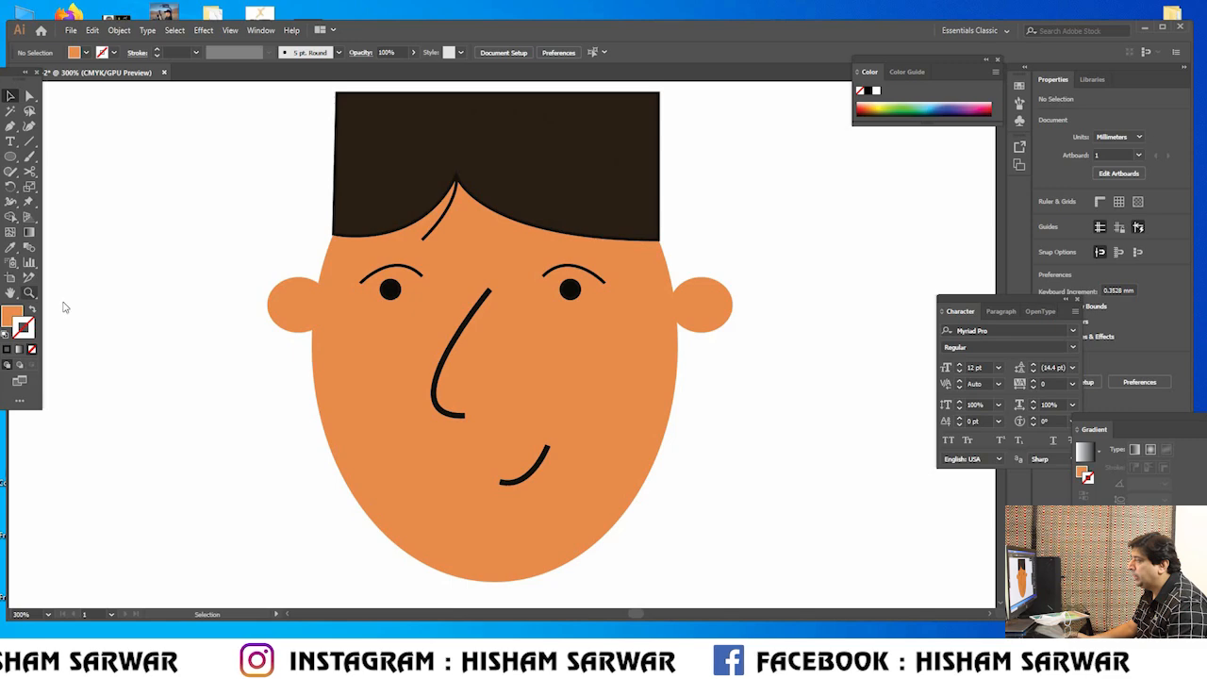
{"action": "left_click_drag", "start_coordinate": [222, 233], "coordinate": [367, 431]}
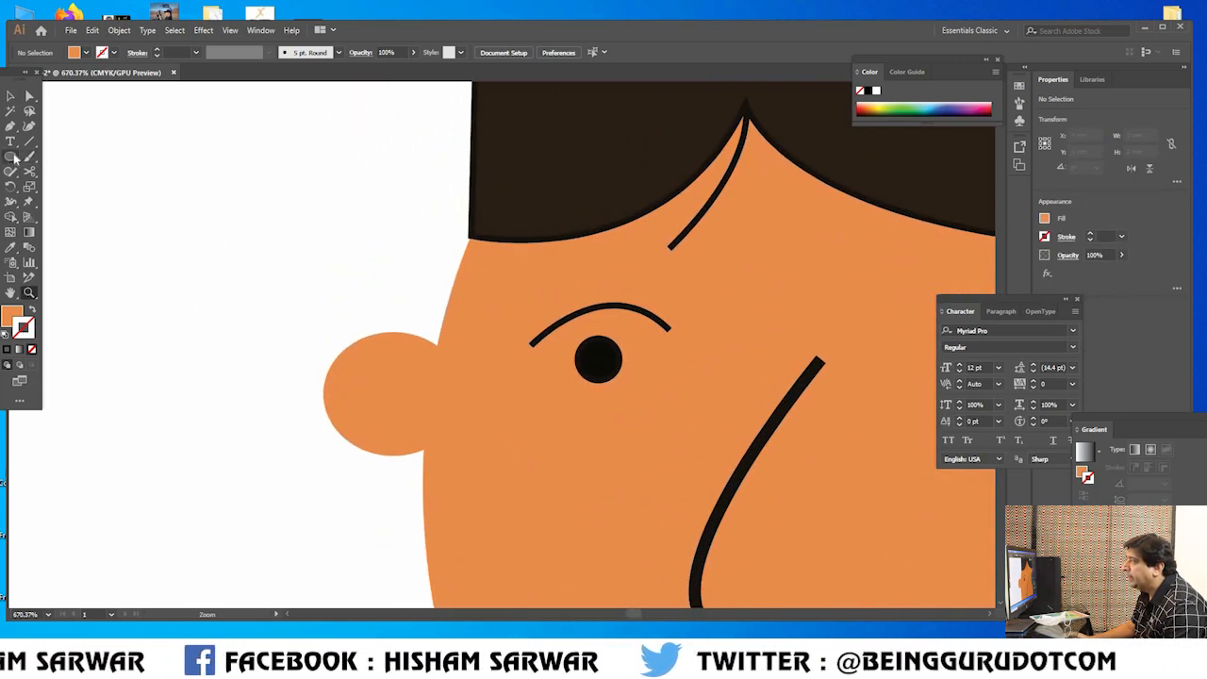
{"action": "left_click", "coordinate": [11, 127]}
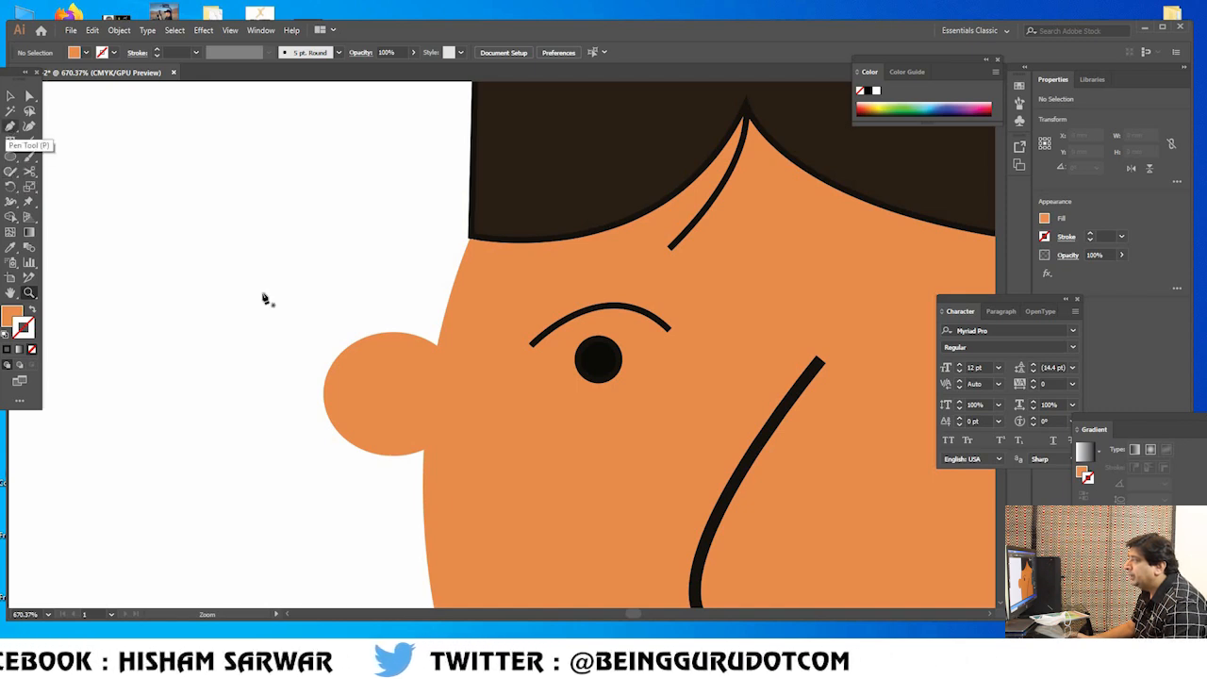
{"action": "left_click", "coordinate": [338, 355]}
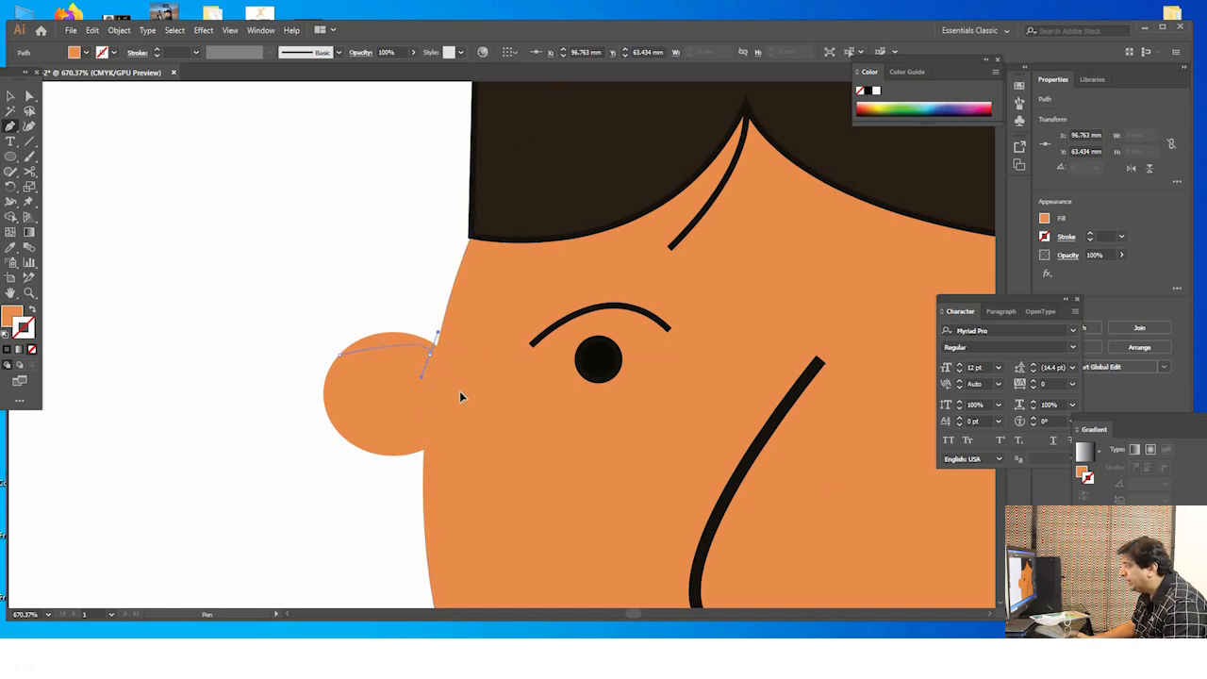
{"action": "left_click_drag", "start_coordinate": [457, 391], "coordinate": [454, 387]}
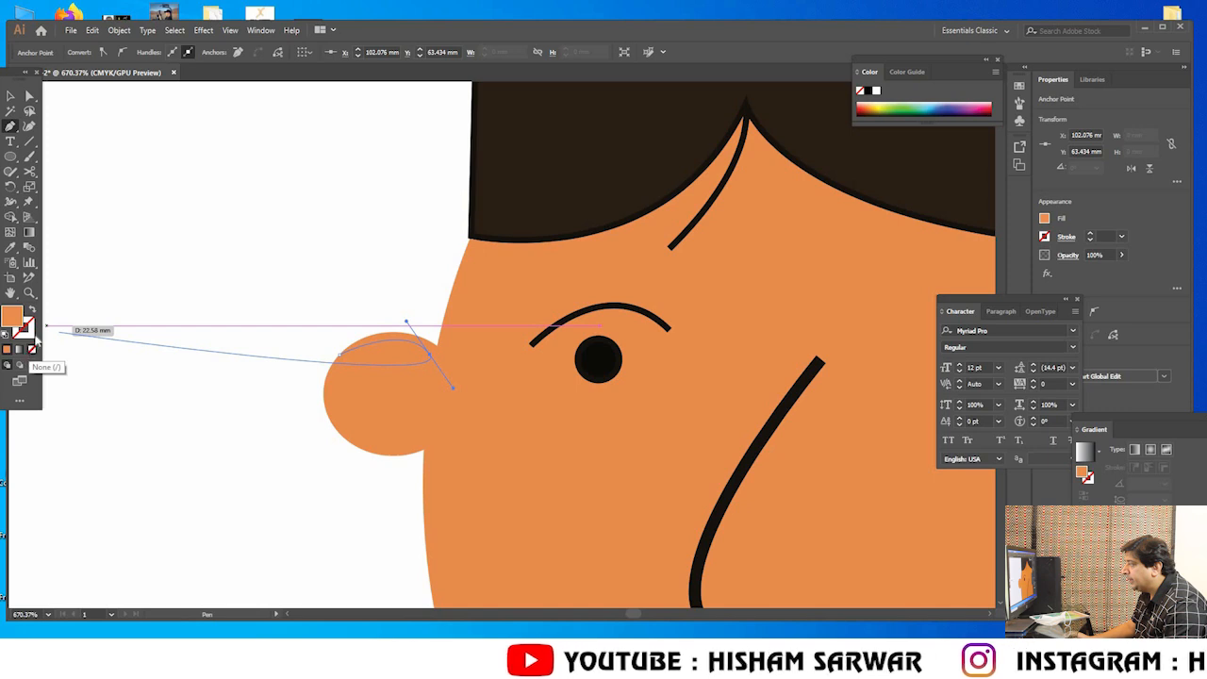
Give the ear curve no fill and a near-black 0A0807 stroke with a weight of 0.75 pt.
{"action": "left_click", "coordinate": [32, 347]}
{"action": "double_click", "coordinate": [29, 330]}
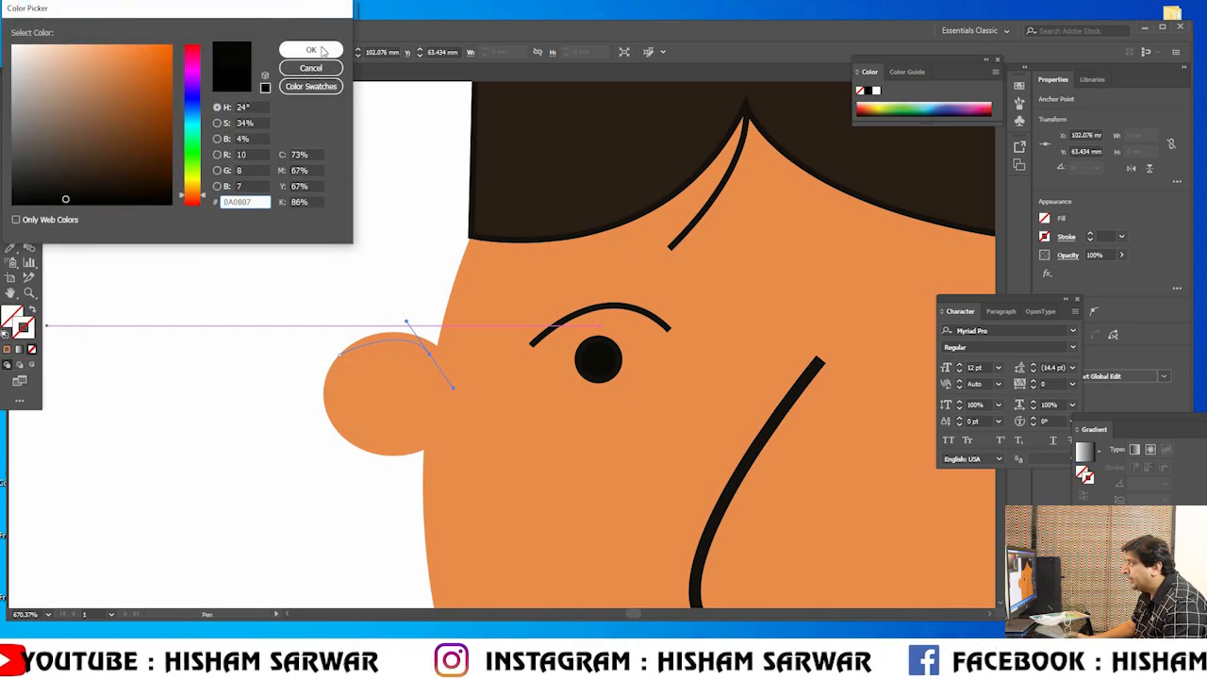
{"action": "key", "text": "Return"}
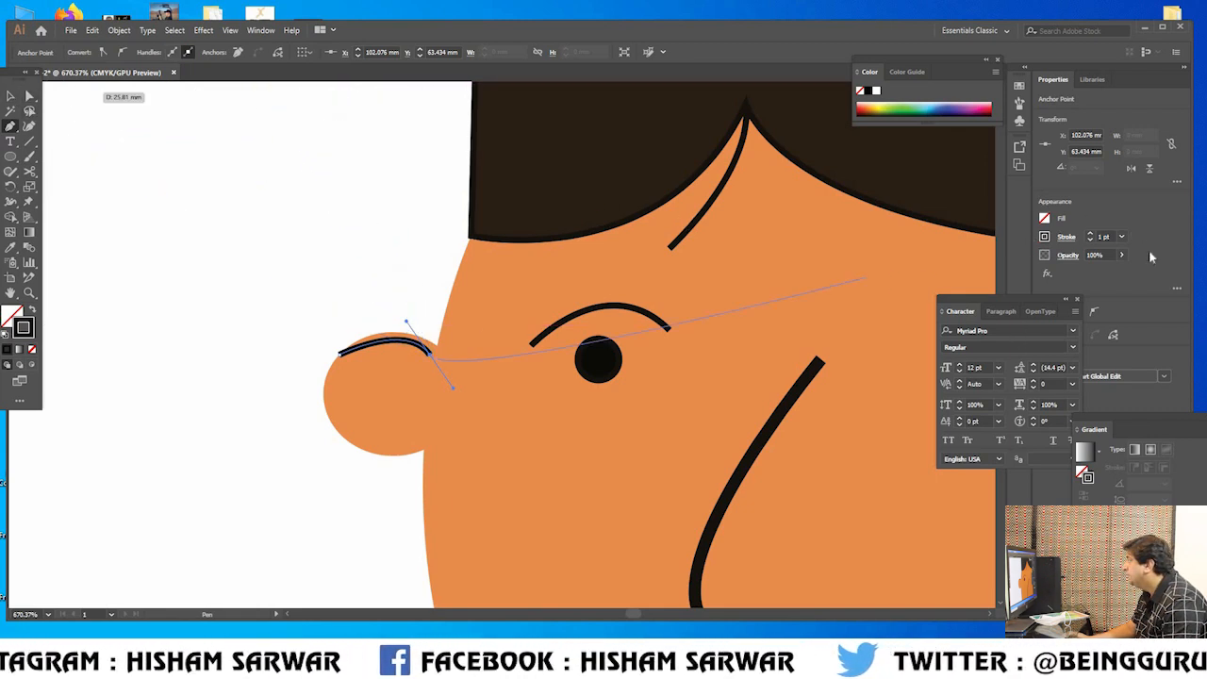
{"action": "left_click", "coordinate": [1123, 237]}
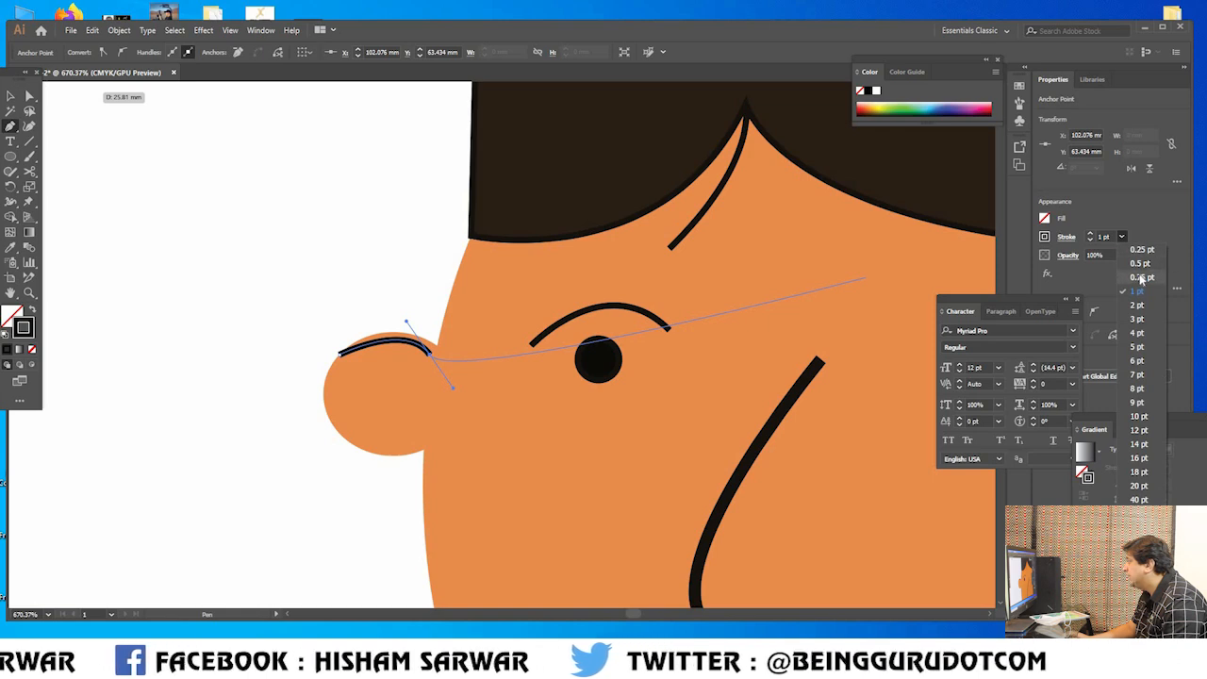
{"action": "left_click", "coordinate": [1131, 274]}
{"action": "key", "text": "v"}
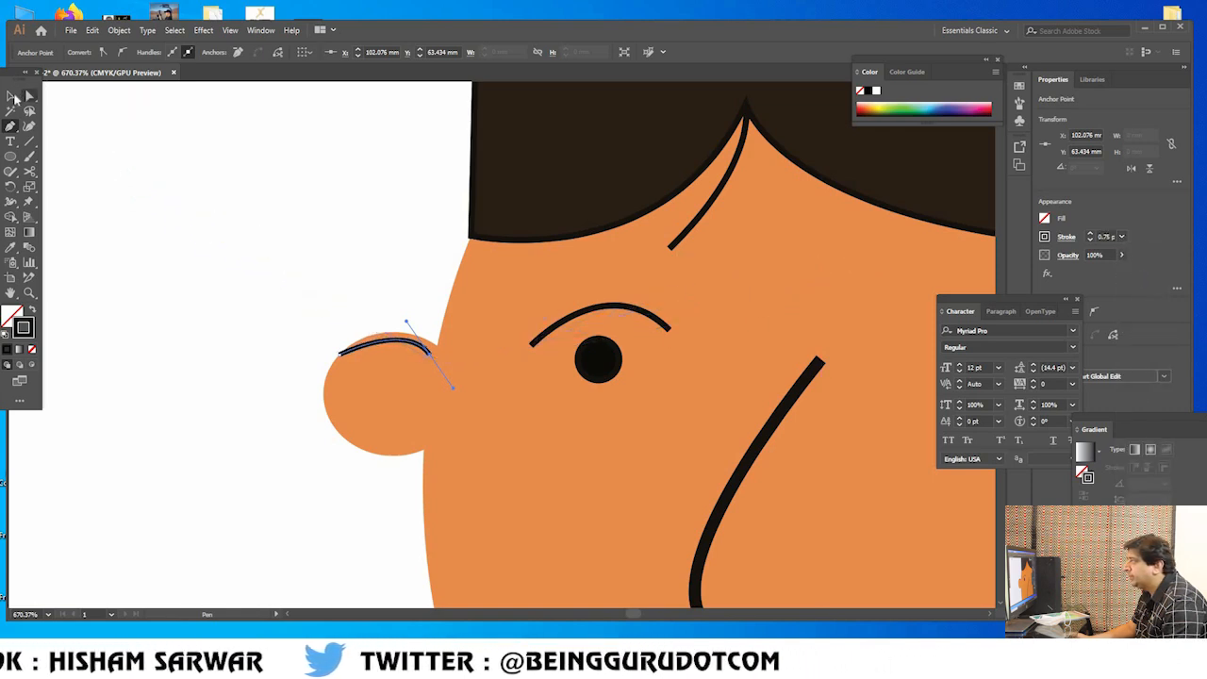
{"action": "key", "text": "ctrl+shift+a"}
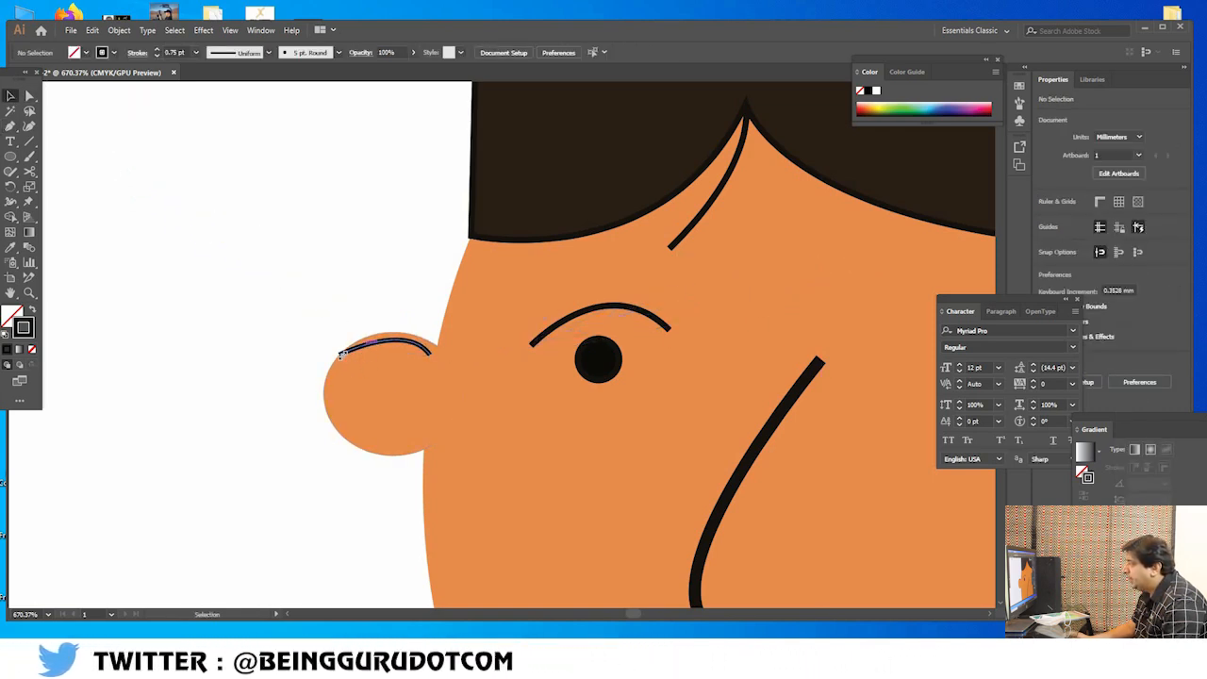
Reshape the ear curve to about 4.8 × 1.1 mm so it sits inside the ear's upper rim.
{"action": "left_click", "coordinate": [341, 353]}
{"action": "left_click_drag", "start_coordinate": [362, 394], "coordinate": [362, 394]}
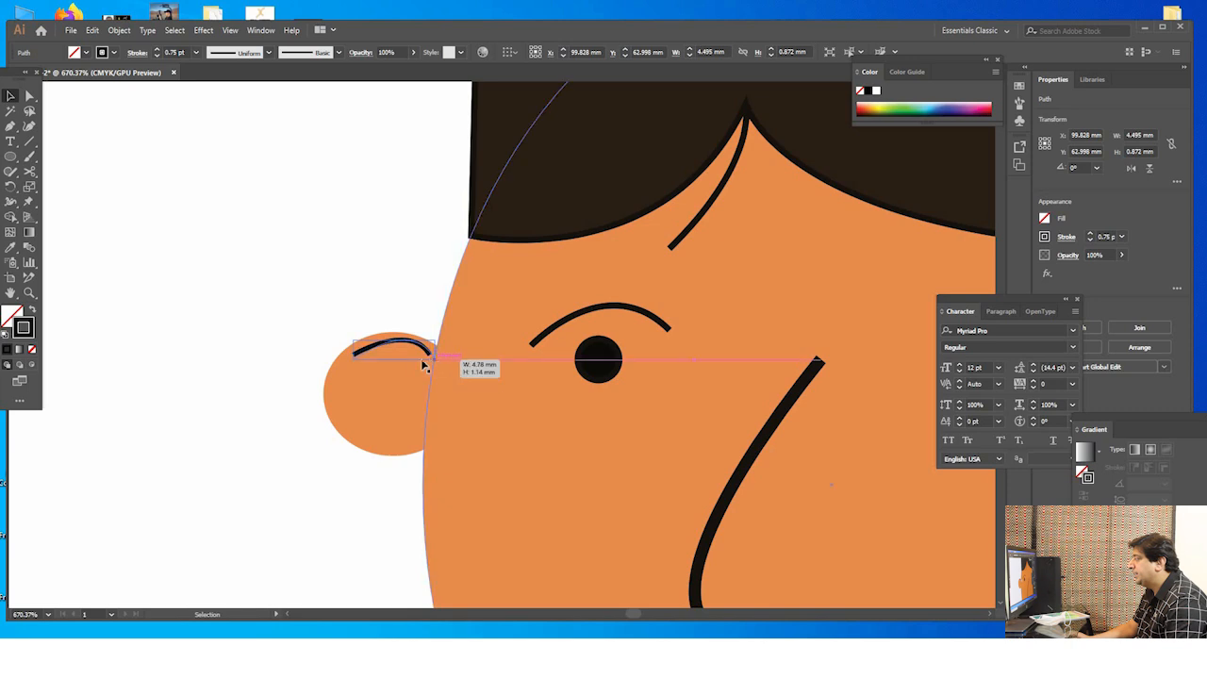
{"action": "left_click", "coordinate": [97, 400]}
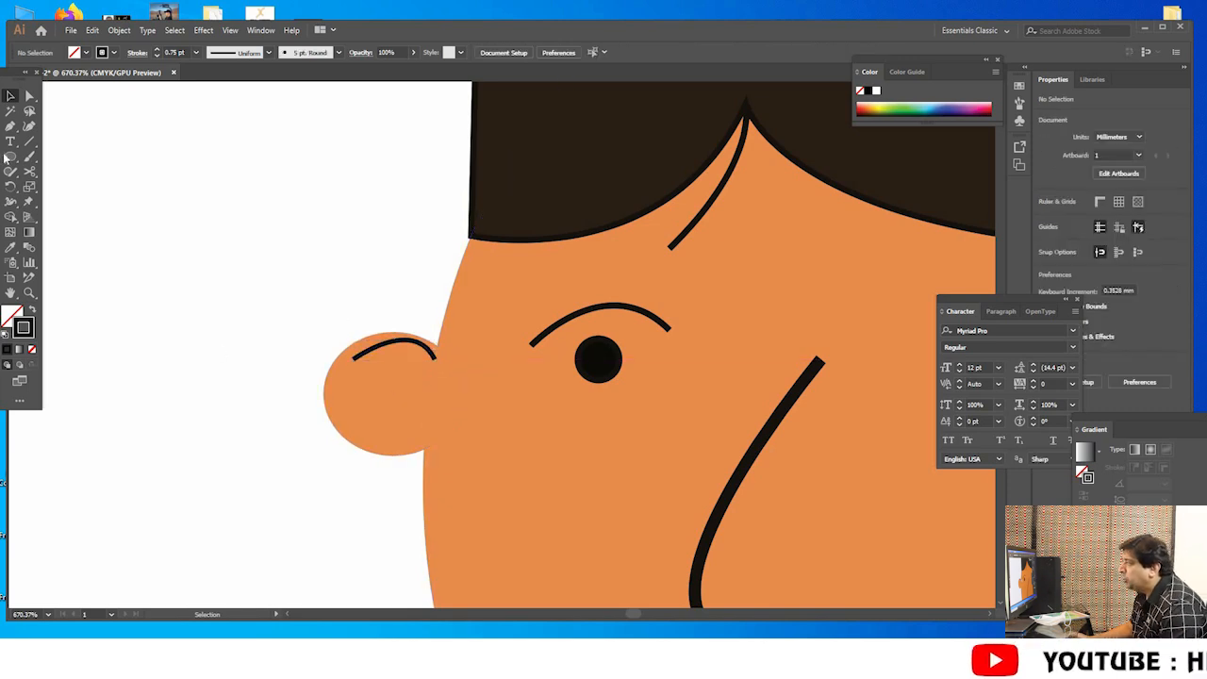
Draw an ellipse about 2.8 × 1.2 mm below the ear curve, filled with lighter skin tone E2A176 and without an outline.
{"action": "key", "text": "l"}
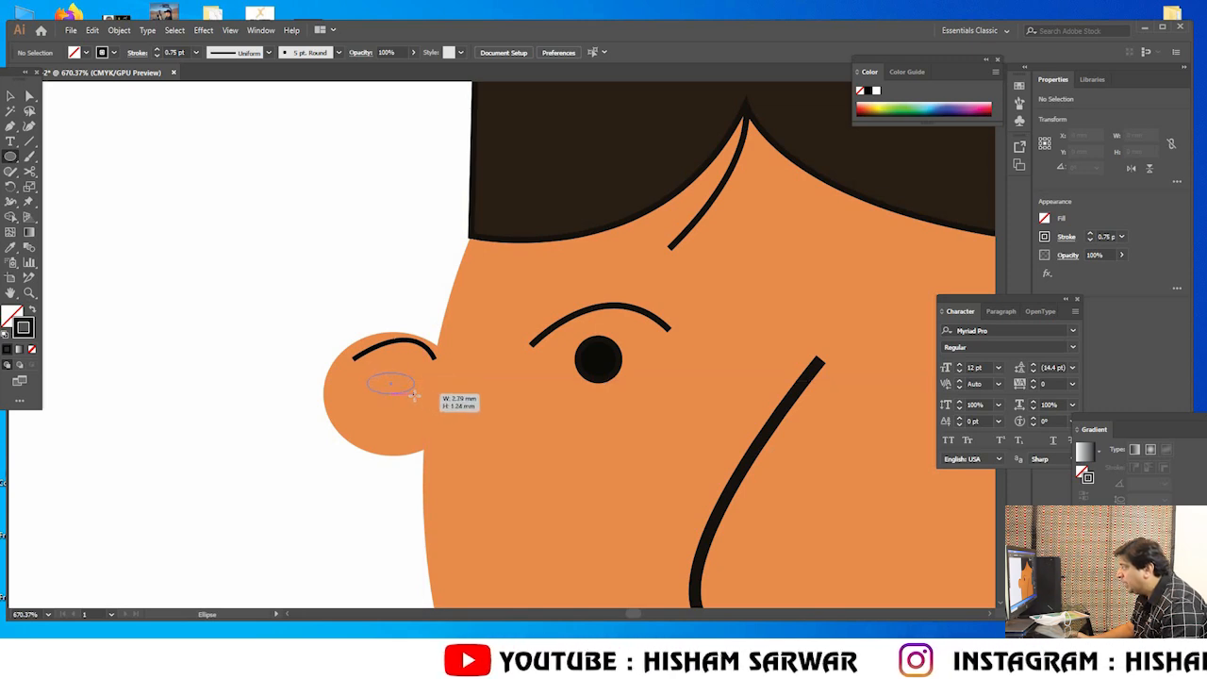
{"action": "left_click_drag", "start_coordinate": [414, 392], "coordinate": [416, 393]}
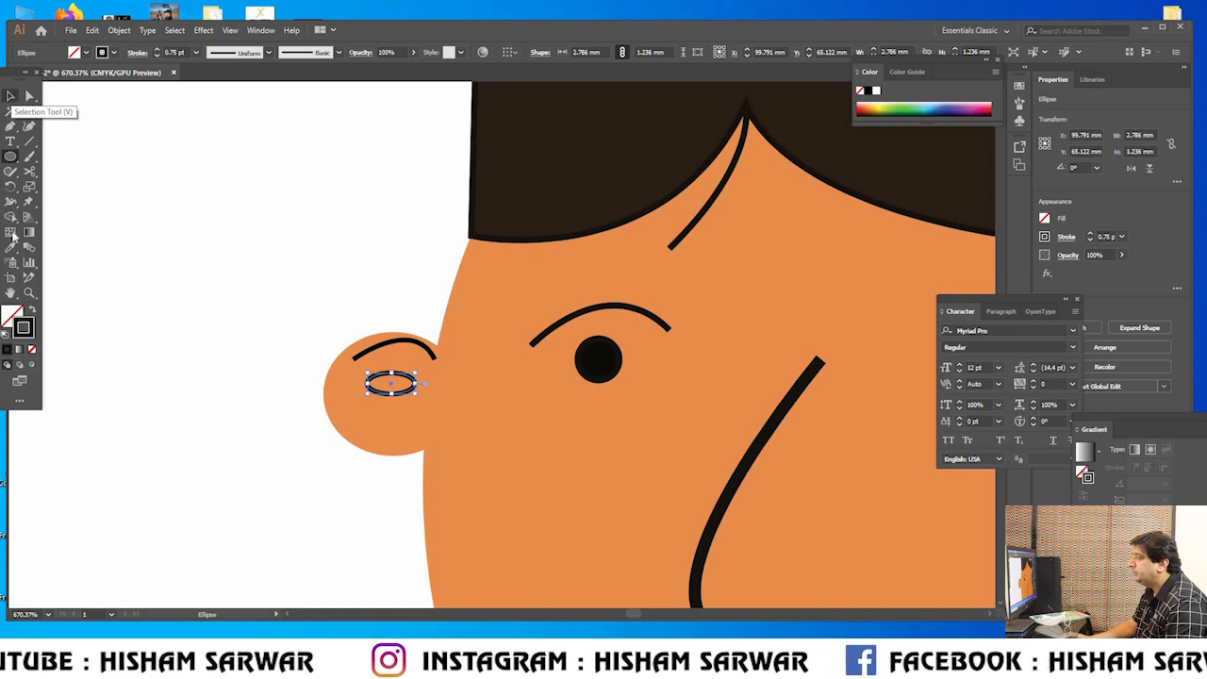
{"action": "left_click", "coordinate": [11, 314]}
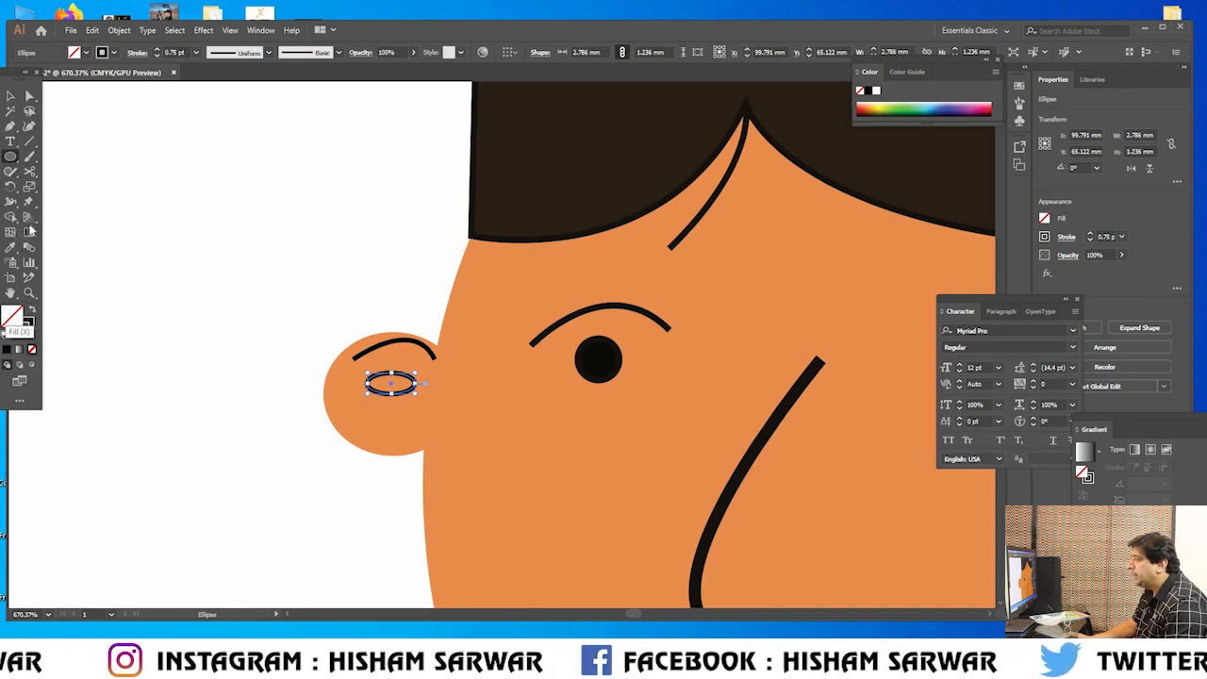
{"action": "left_click", "coordinate": [11, 247]}
{"action": "left_click", "coordinate": [487, 299]}
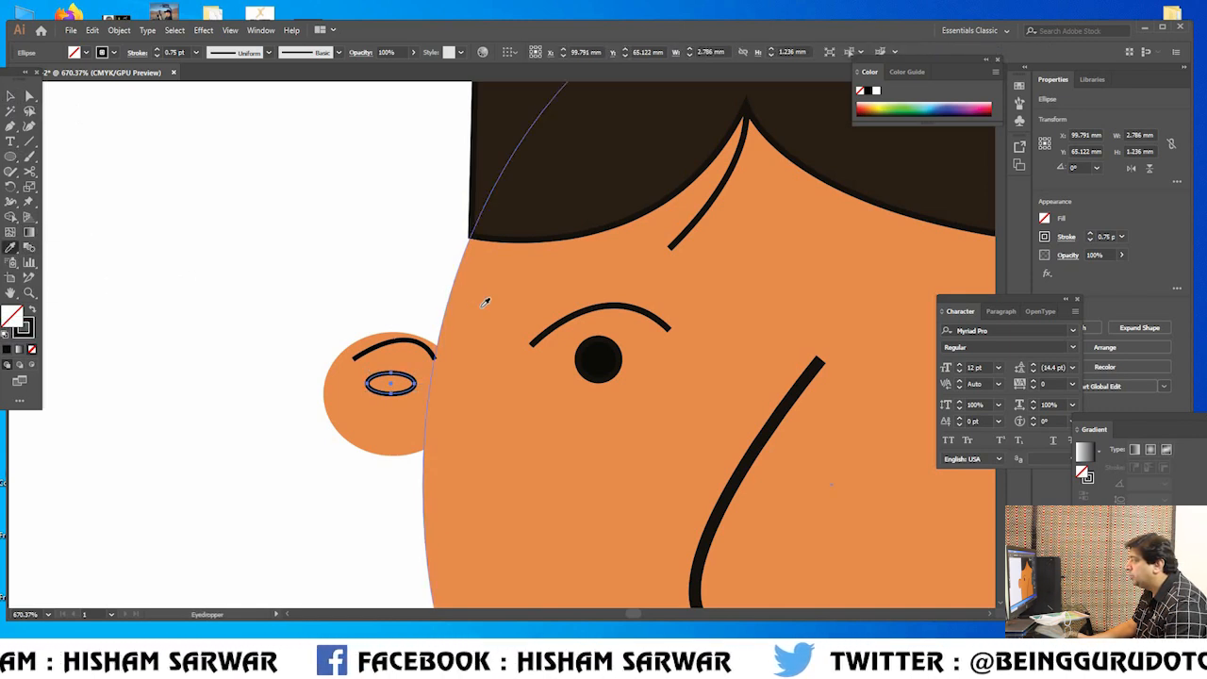
{"action": "double_click", "coordinate": [13, 315]}
{"action": "left_click", "coordinate": [89, 62]}
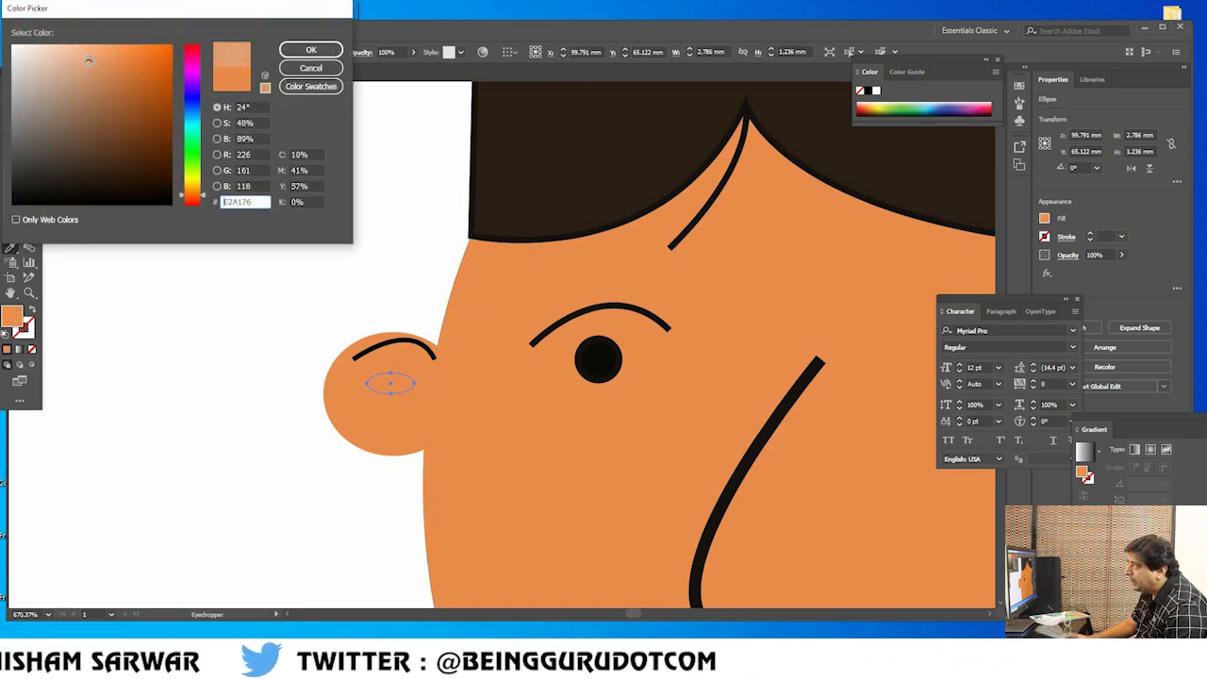
{"action": "left_click", "coordinate": [308, 48]}
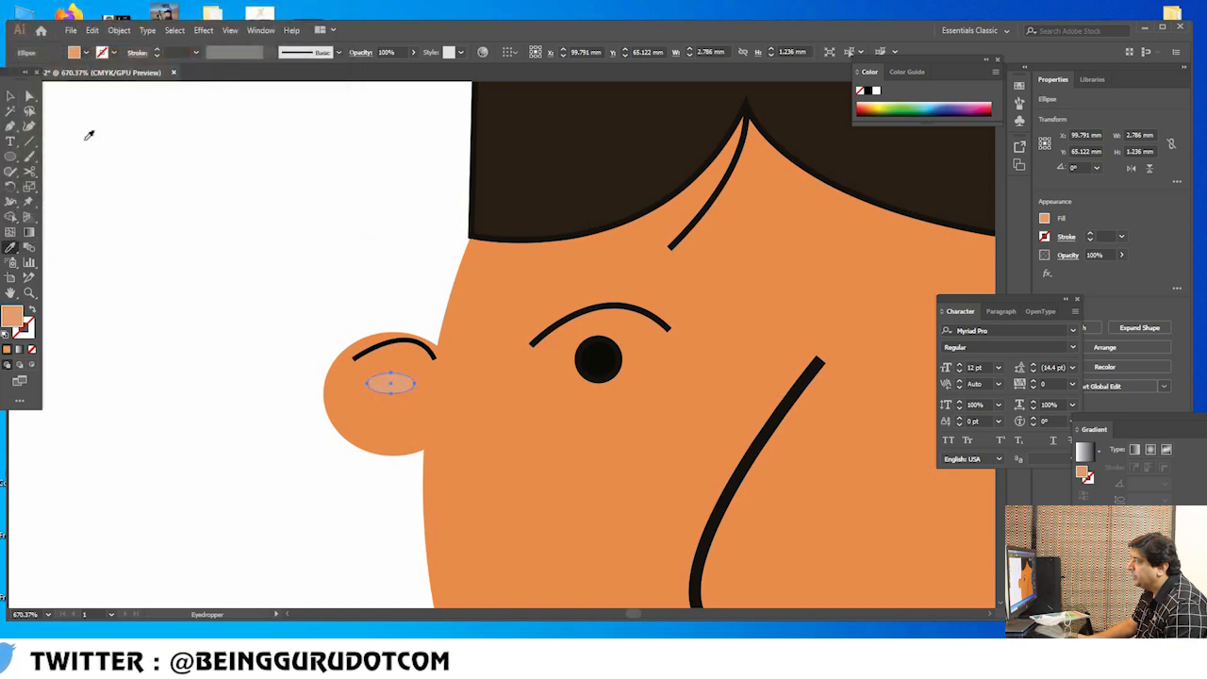
Enlarge the ear's highlight ellipse to about 3.6 × 1.8 mm and position it just under the curved line.
{"action": "key", "text": "v"}
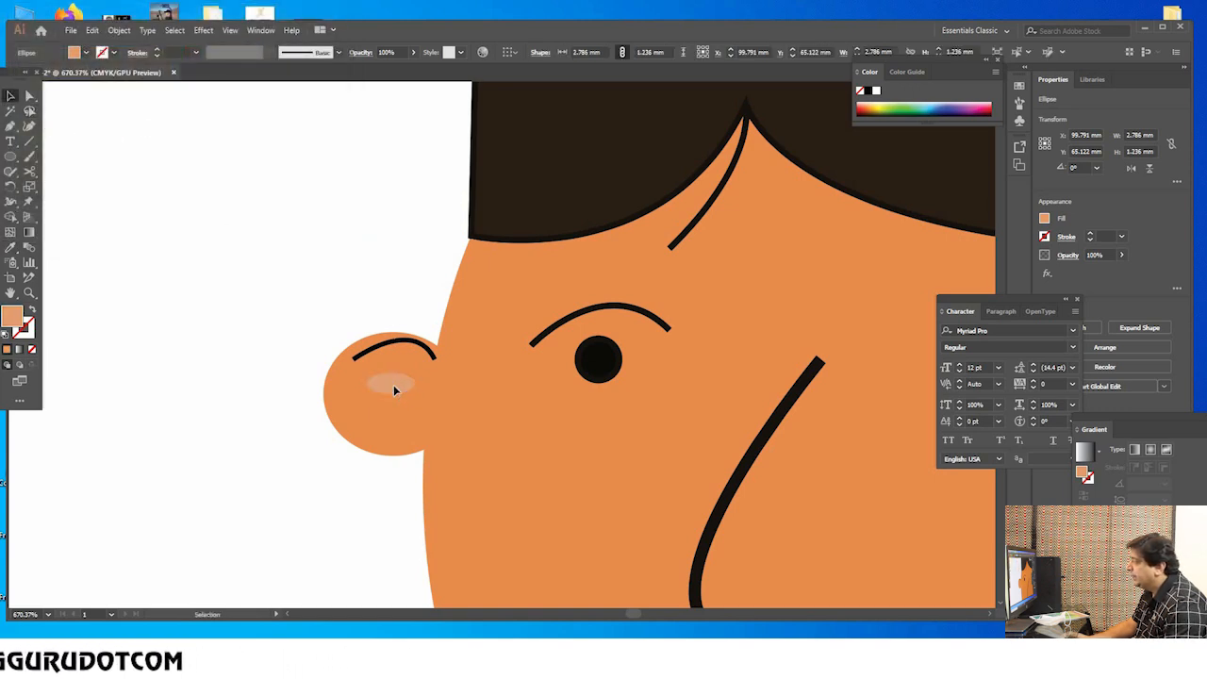
{"action": "key", "text": "ctrl+shift+a"}
{"action": "left_click_drag", "start_coordinate": [404, 382], "coordinate": [403, 368]}
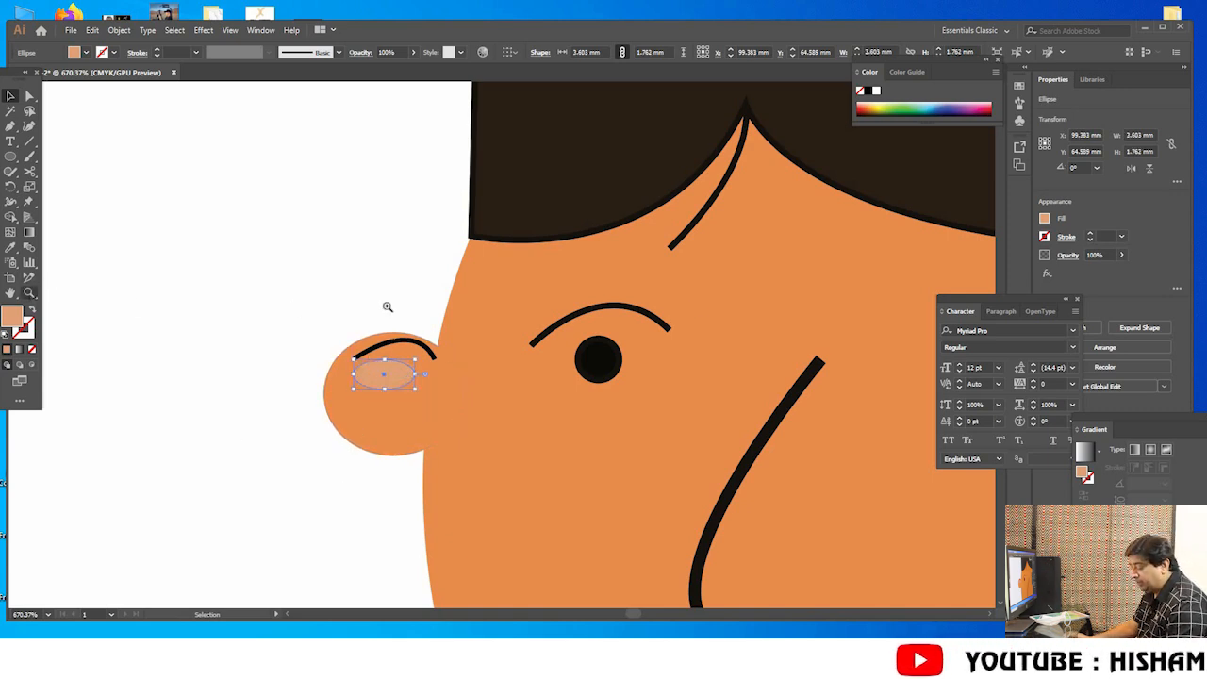
Tilt the highlight ellipse diagonally under the left ear's adjusted curved line, and delete the plain right ear.
{"action": "key", "text": "z"}
{"action": "left_click", "coordinate": [693, 355], "text": "alt"}
{"action": "left_click", "coordinate": [673, 390], "text": "alt"}
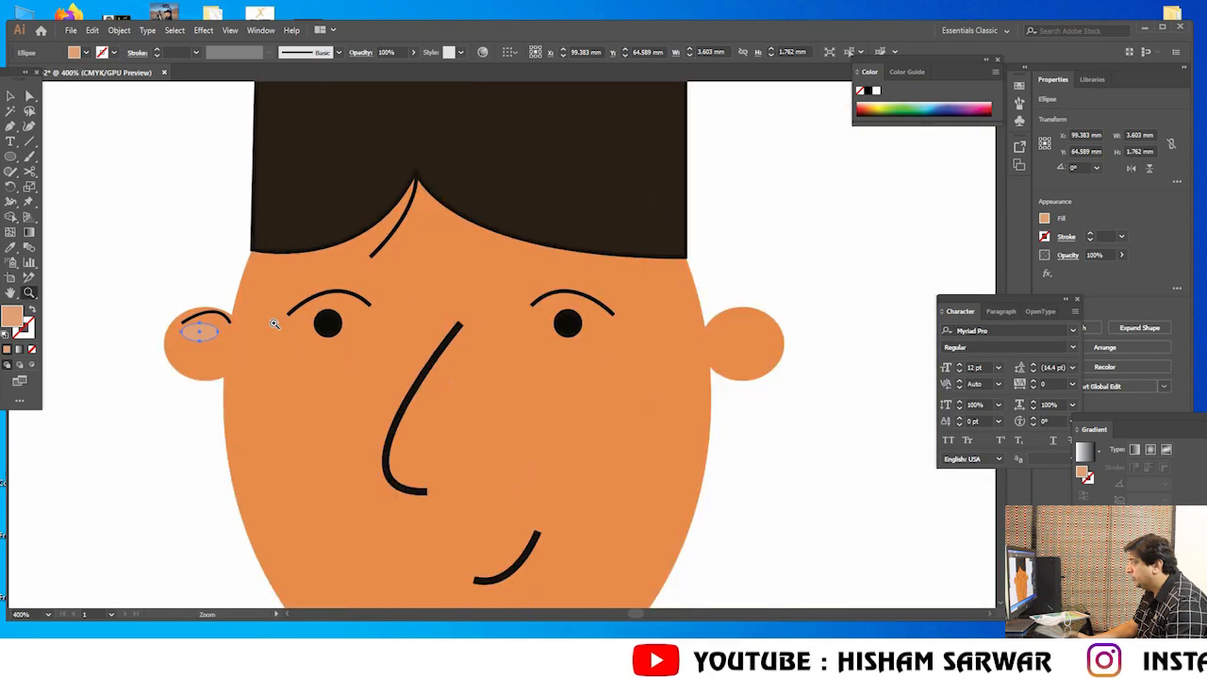
{"action": "key", "text": "v"}
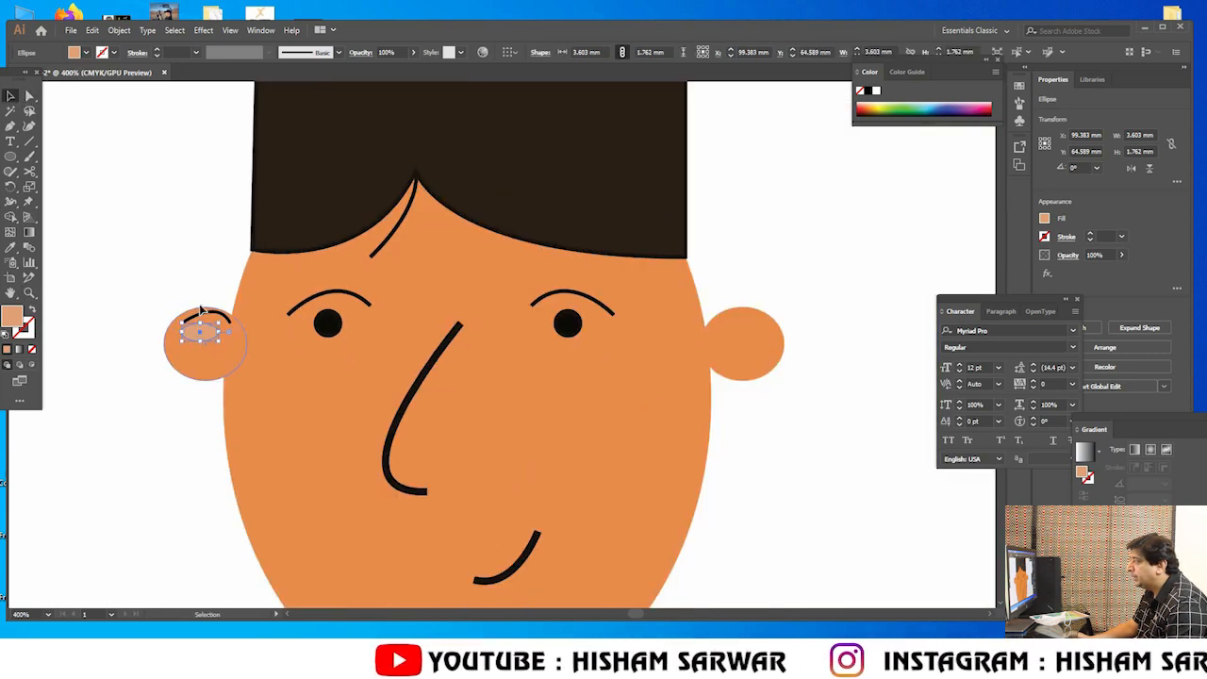
{"action": "left_click_drag", "start_coordinate": [201, 320], "coordinate": [200, 319]}
Group the left ear's circle, curved rim line and highlight ellipse into one object.
{"action": "left_click_drag", "start_coordinate": [118, 411], "coordinate": [228, 295]}
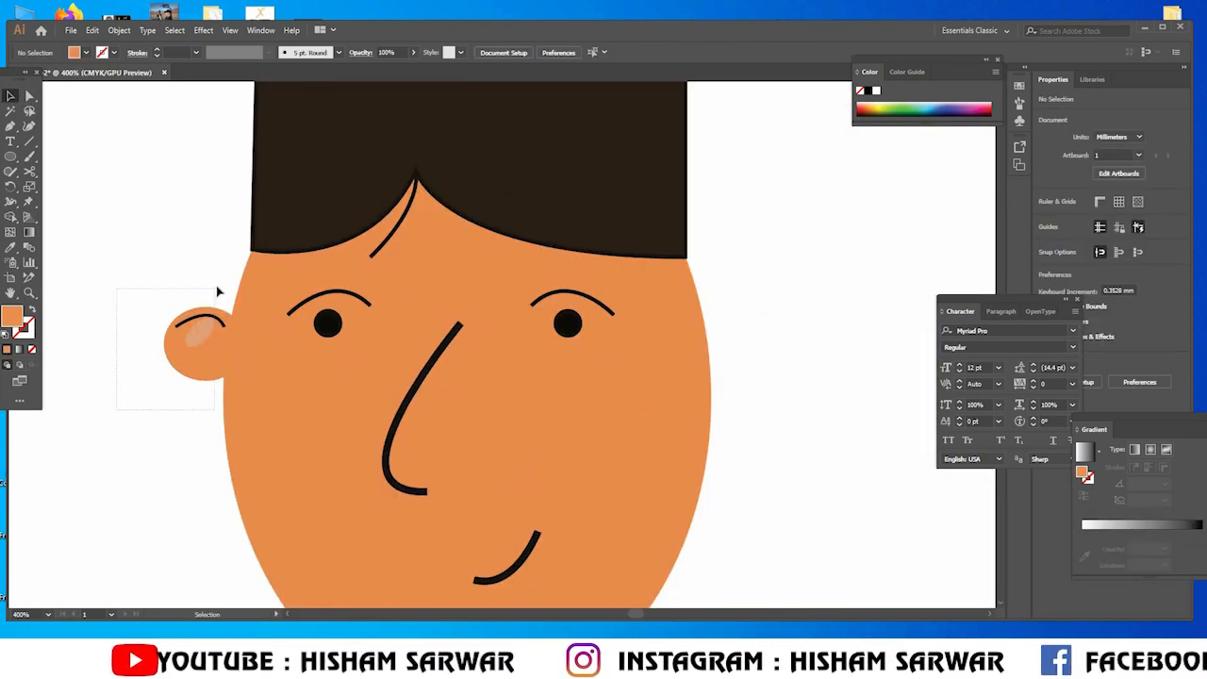
{"action": "right_click", "coordinate": [429, 367]}
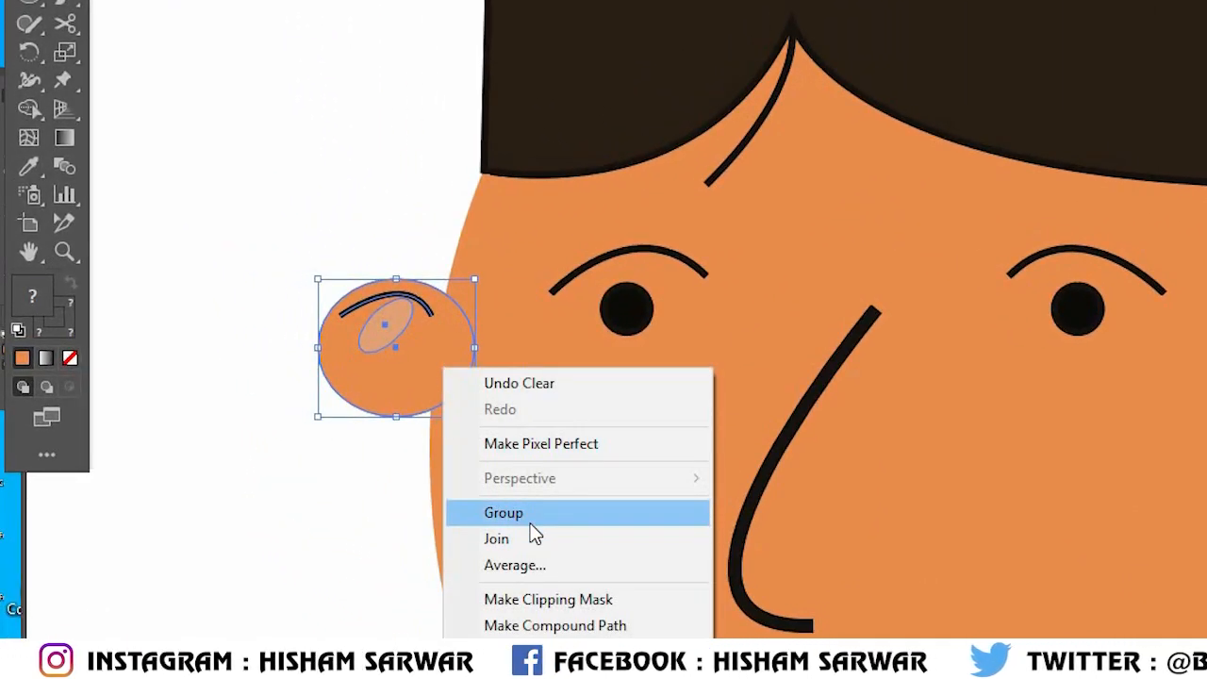
{"action": "left_click", "coordinate": [248, 484]}
{"action": "left_click_drag", "start_coordinate": [247, 485], "coordinate": [415, 304]}
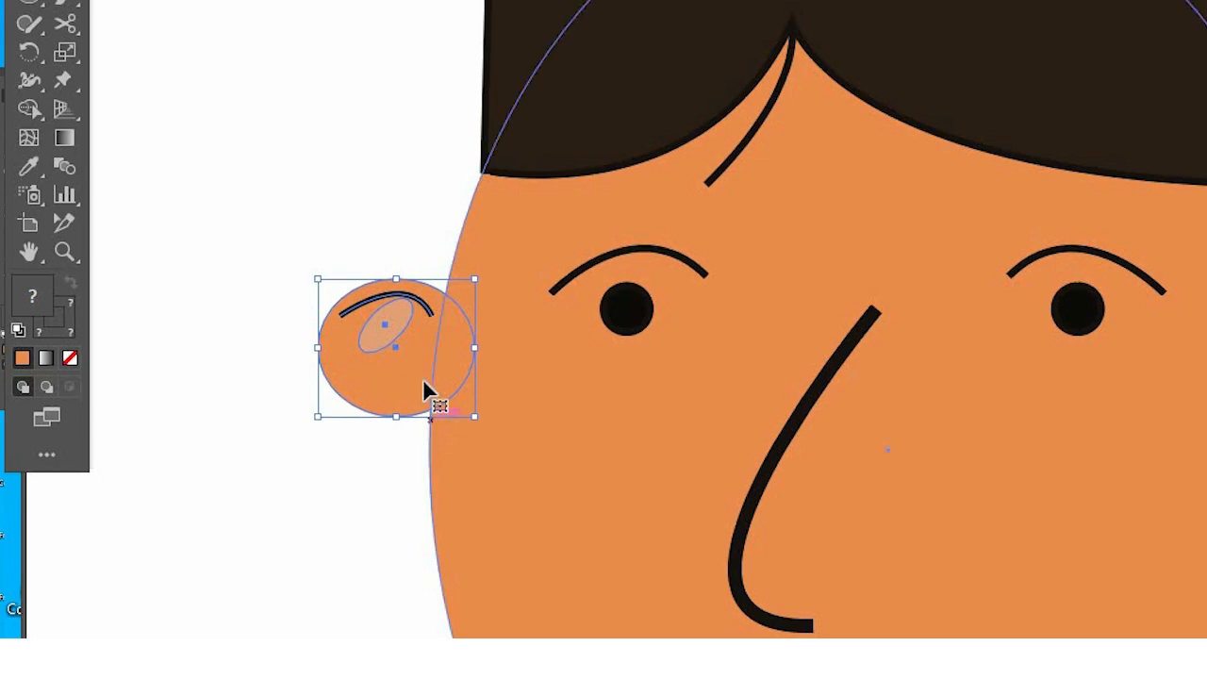
{"action": "right_click", "coordinate": [425, 383]}
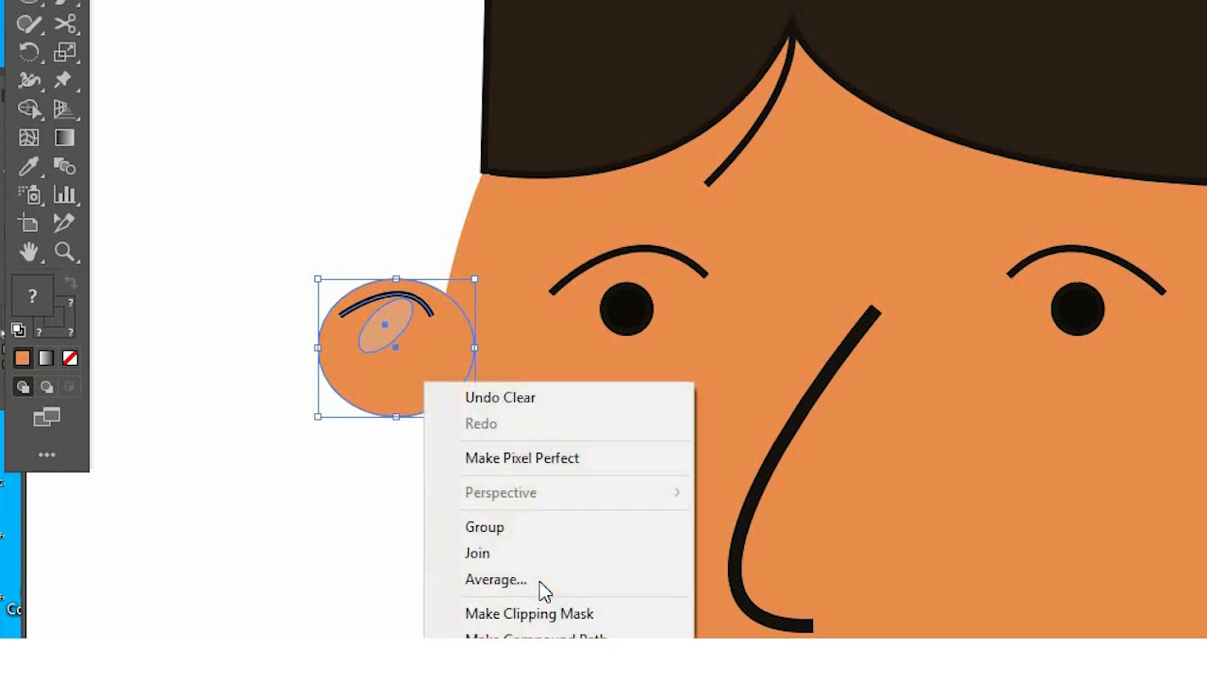
{"action": "left_click", "coordinate": [509, 528]}
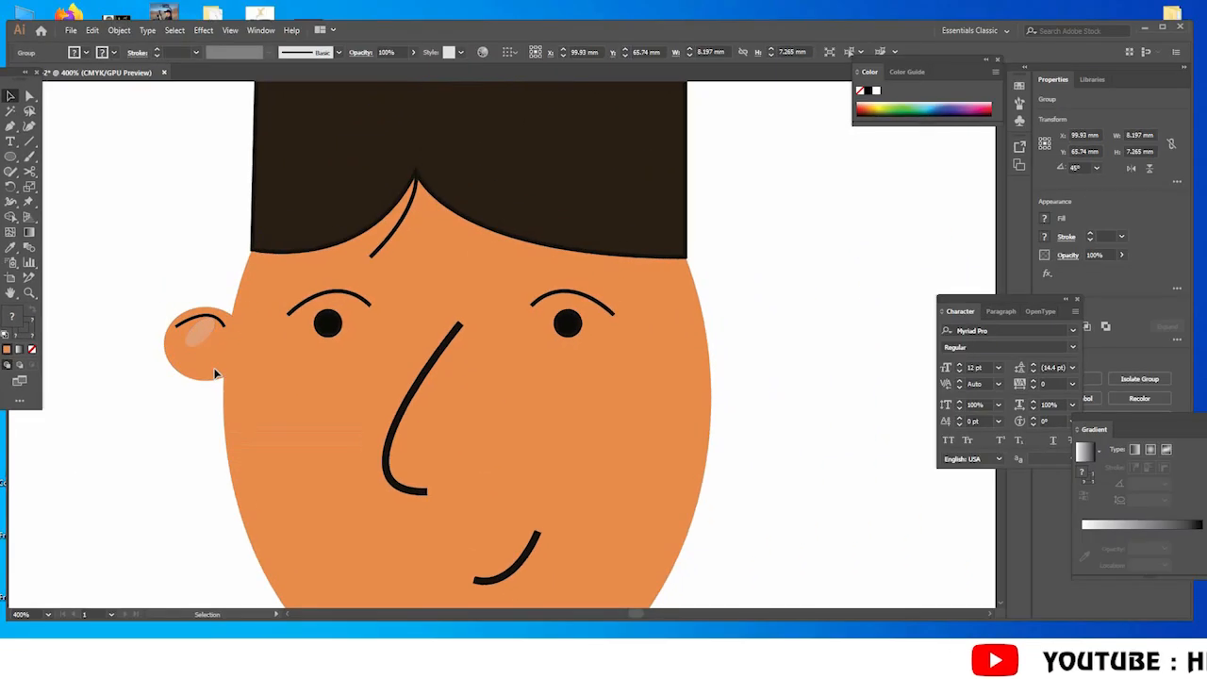
Duplicate the left ear group and move the copy horizontally to the opposite side of the head, at about X 152.8 mm.
{"action": "left_click", "coordinate": [215, 374]}
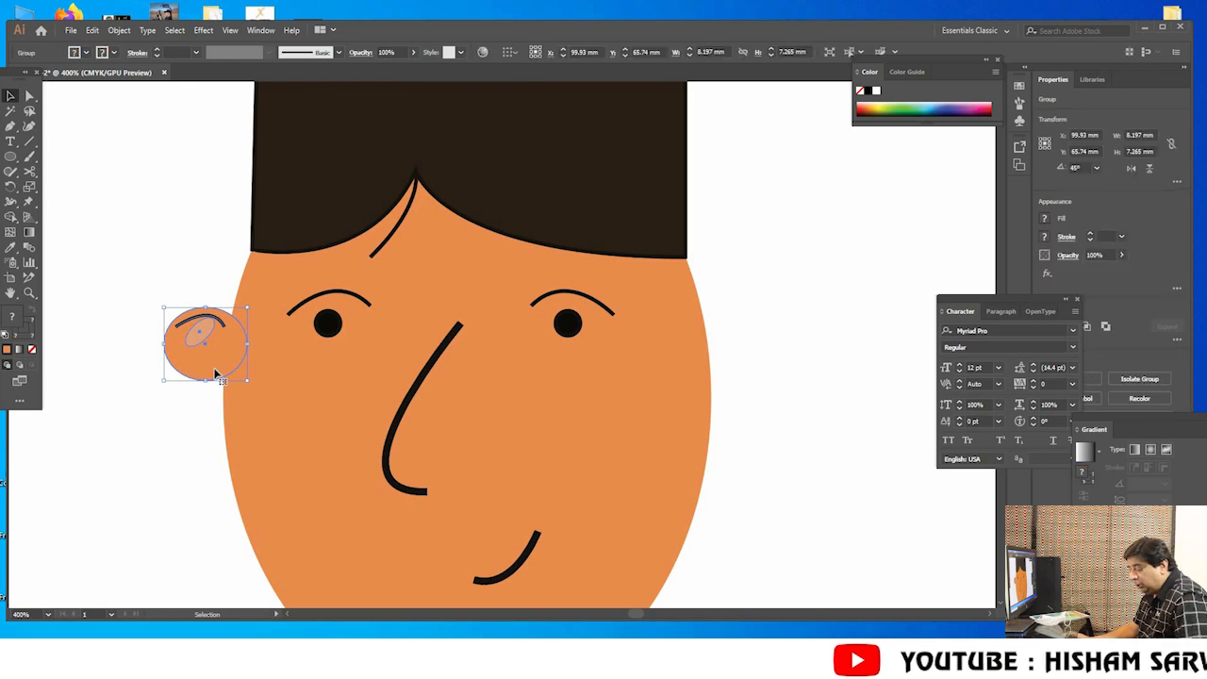
{"action": "left_click", "coordinate": [113, 412]}
{"action": "left_click", "coordinate": [206, 369]}
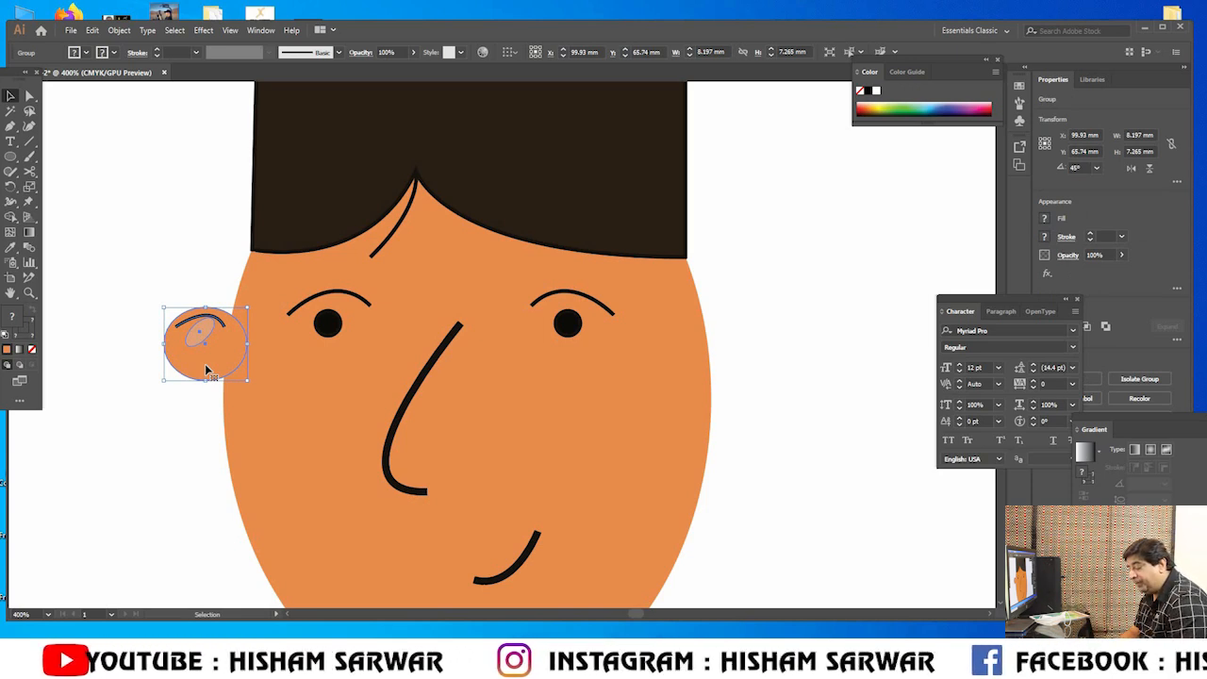
{"action": "key", "text": "alt+Right"}
{"action": "key", "text": "shift+Right"}
{"action": "key", "text": "shift+Right"}
{"action": "key", "text": "shift+Right"}
{"action": "key", "text": "shift+Right"}
{"action": "key", "text": "shift+Right"}
{"action": "key", "text": "shift+Right"}
{"action": "key", "text": "shift+Right"}
{"action": "key", "text": "shift+Right"}
{"action": "key", "text": "shift+Right"}
{"action": "key", "text": "shift+Right"}
{"action": "key", "text": "shift+Right"}
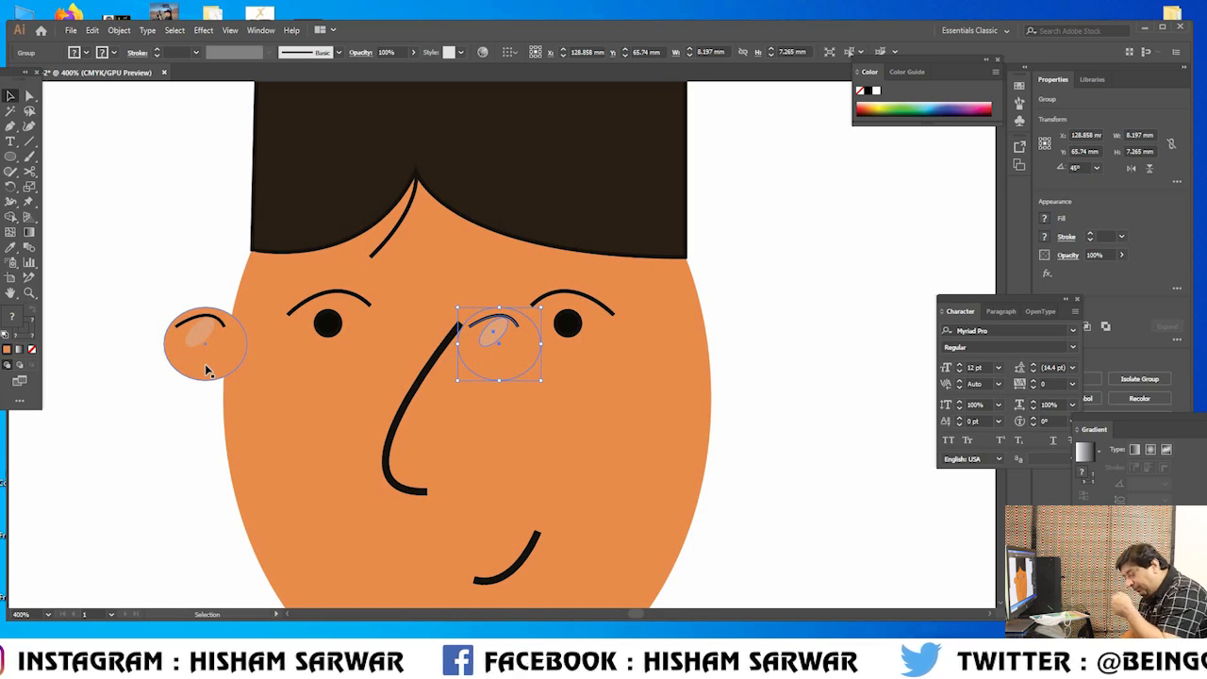
{"action": "key", "text": "shift+Right"}
{"action": "key", "text": "shift+Right"}
{"action": "key", "text": "shift+Right"}
{"action": "key", "text": "shift+Right"}
{"action": "key", "text": "shift+Right"}
{"action": "key", "text": "shift+Right"}
{"action": "key", "text": "shift+Right"}
{"action": "key", "text": "Right"}
{"action": "key", "text": "Right"}
{"action": "key", "text": "Right"}
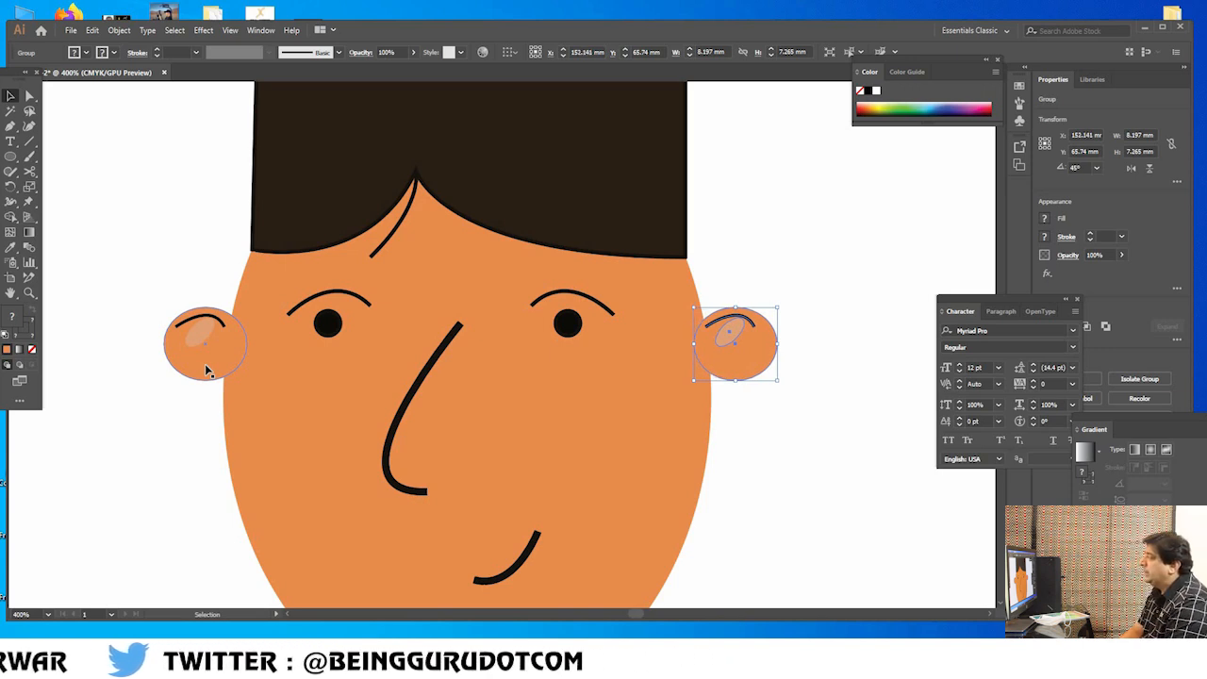
{"action": "key", "text": "Right"}
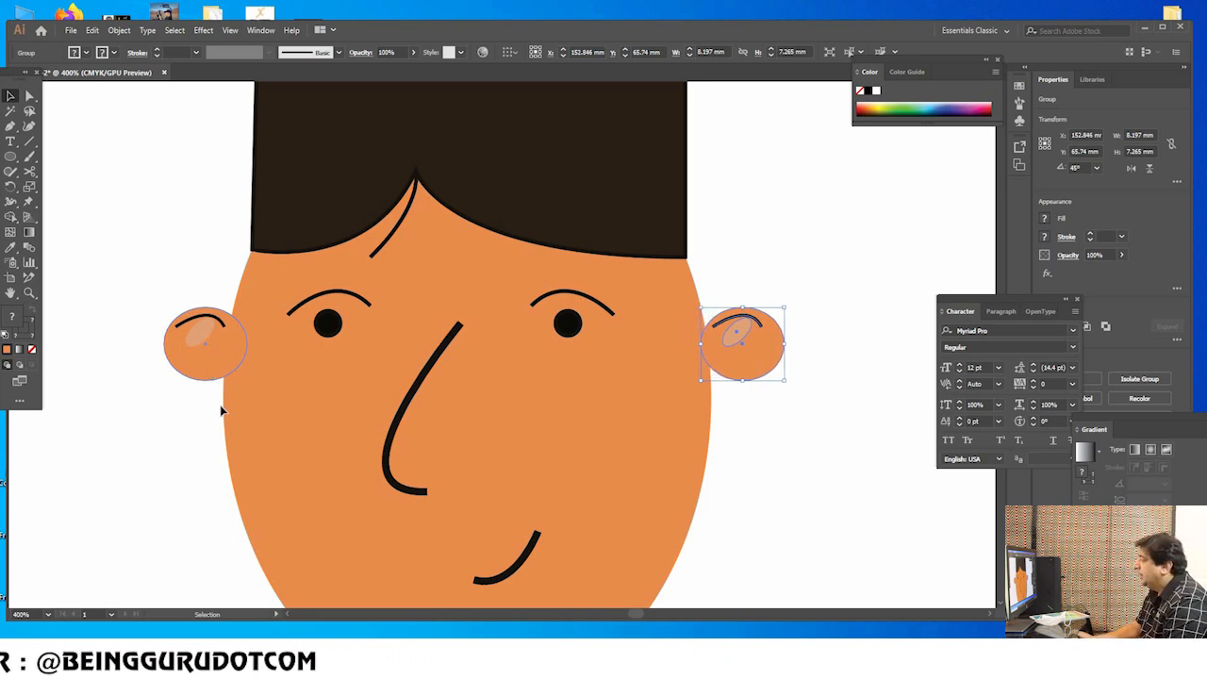
{"action": "left_click", "coordinate": [795, 415]}
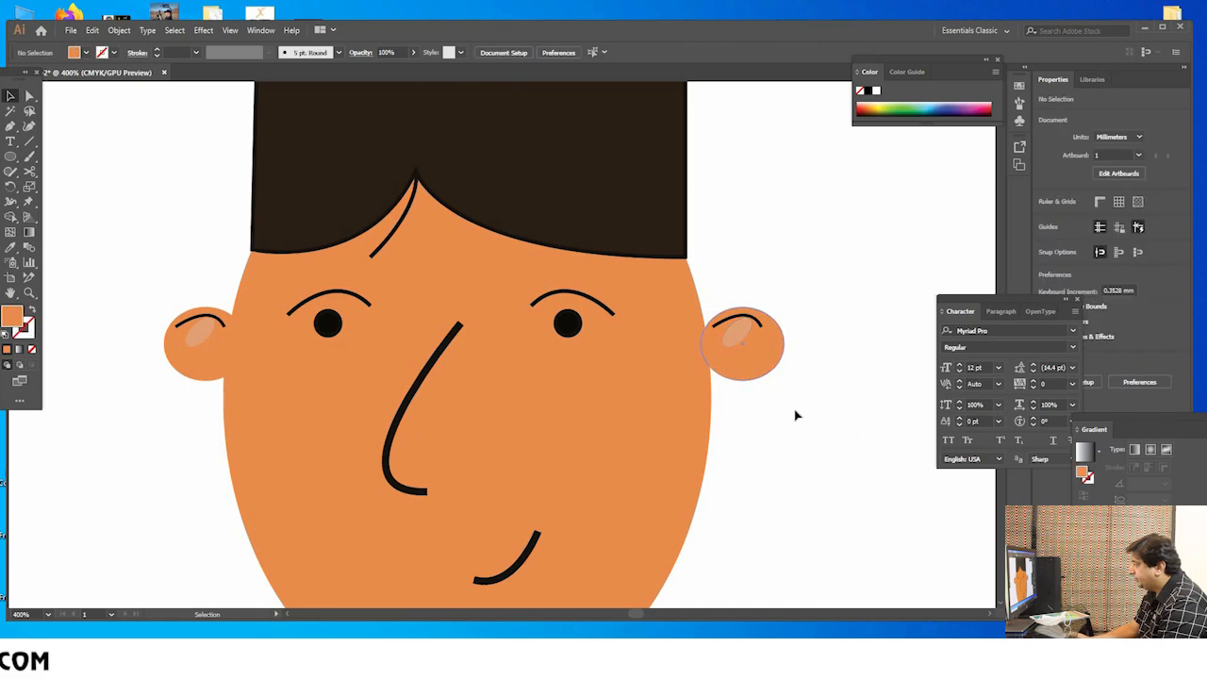
Ungroup the right ear and shift its curved rim line slightly outward, away from the face.
{"action": "left_click", "coordinate": [751, 326]}
{"action": "right_click", "coordinate": [759, 360]}
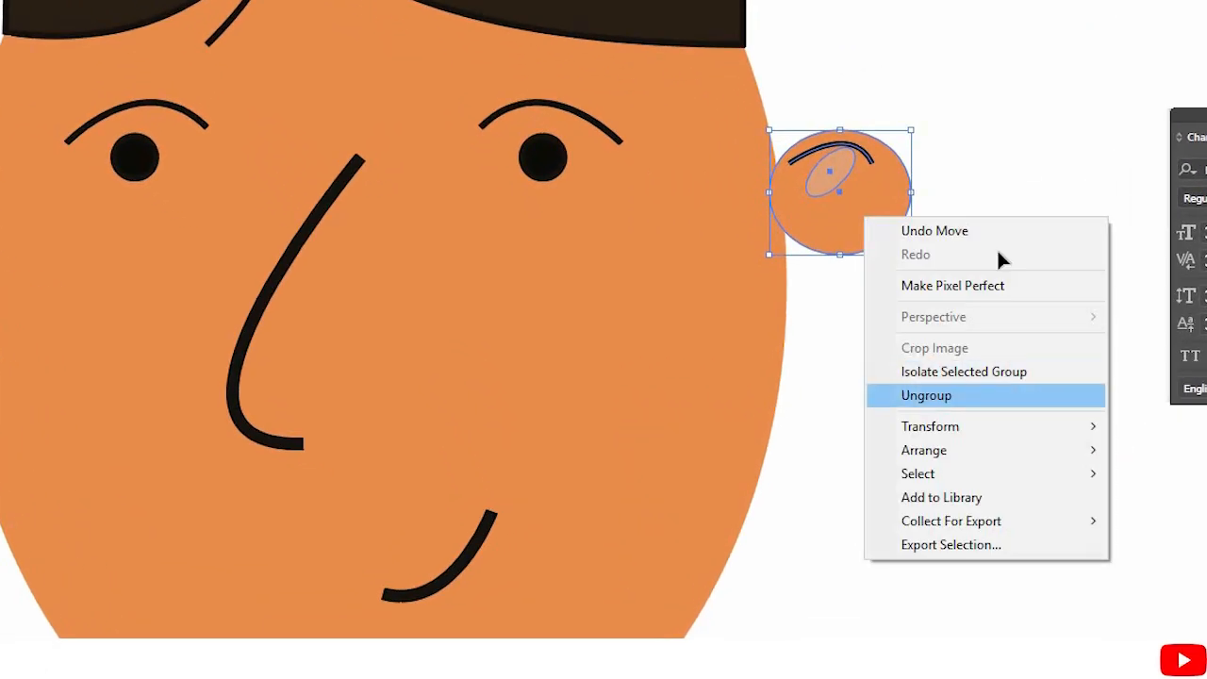
{"action": "left_click", "coordinate": [985, 395]}
{"action": "left_click", "coordinate": [1029, 149]}
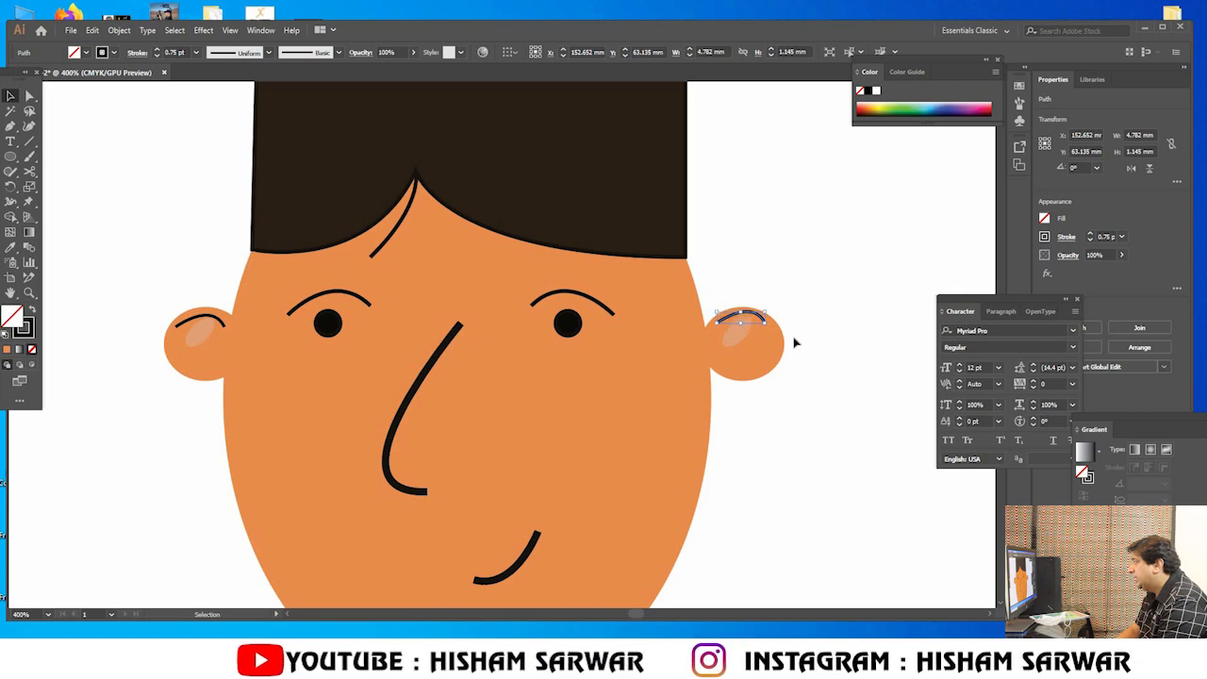
Reflect the right ear's highlight ellipse across the vertical axis and shift it outward to about X 153.3 mm under the rim line.
{"action": "left_click", "coordinate": [731, 337]}
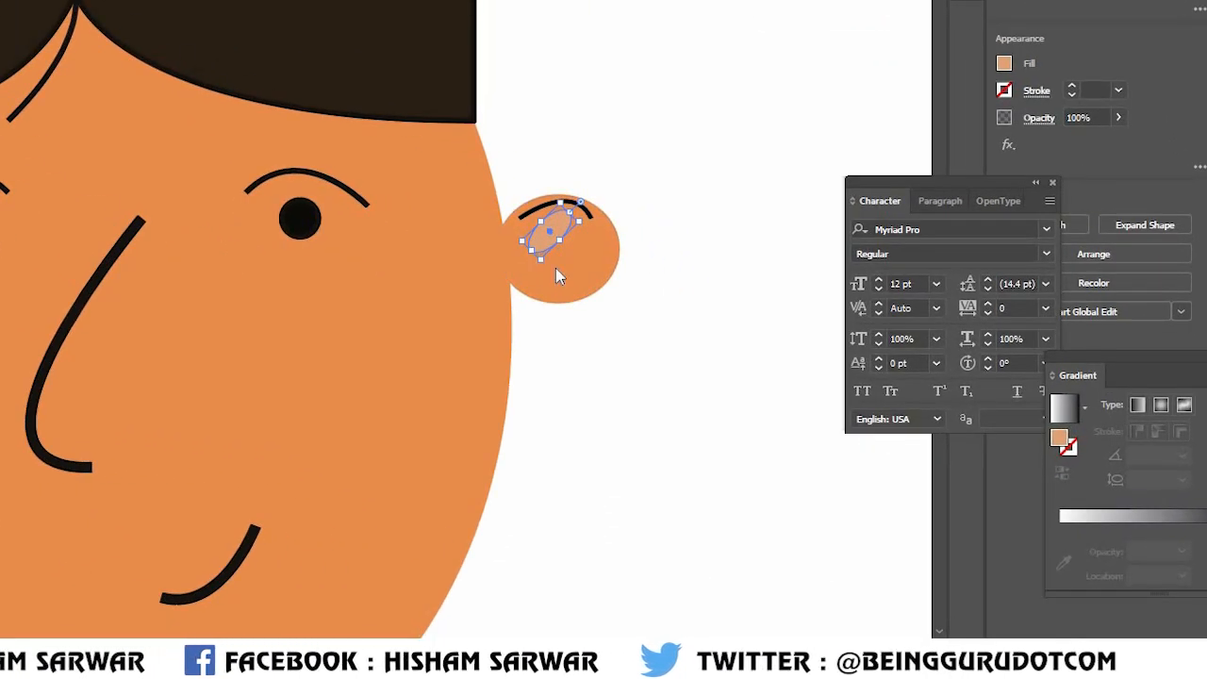
{"action": "right_click", "coordinate": [538, 247]}
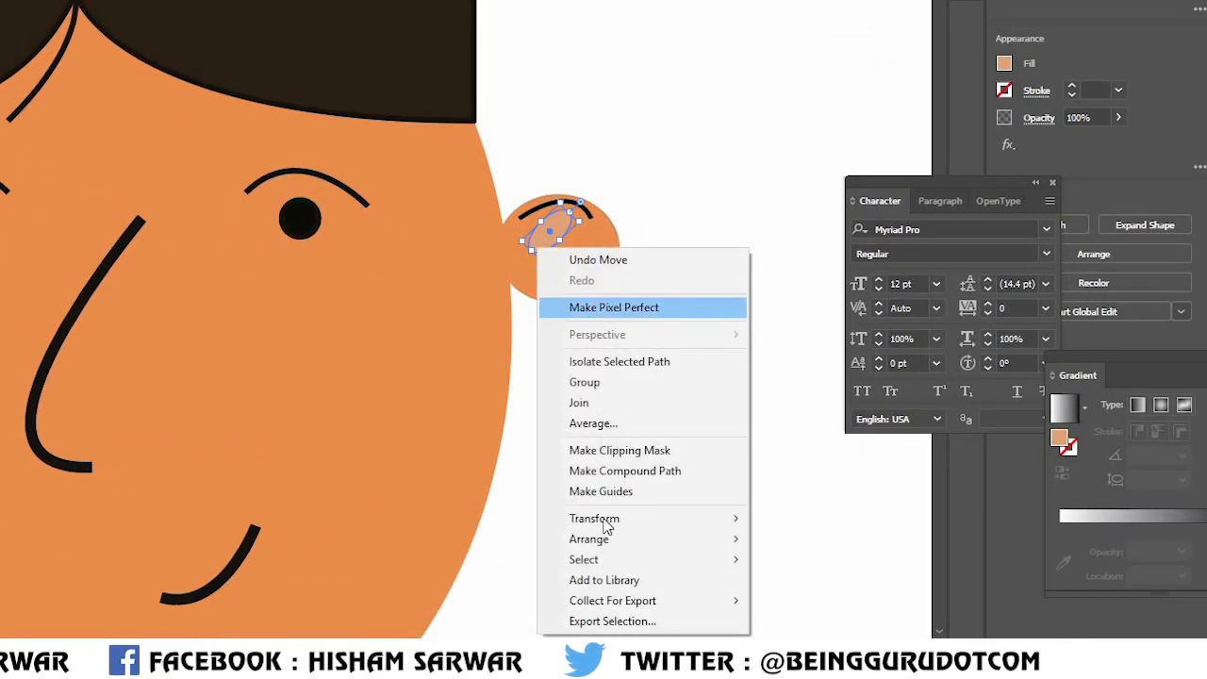
{"action": "mouse_move", "coordinate": [552, 517]}
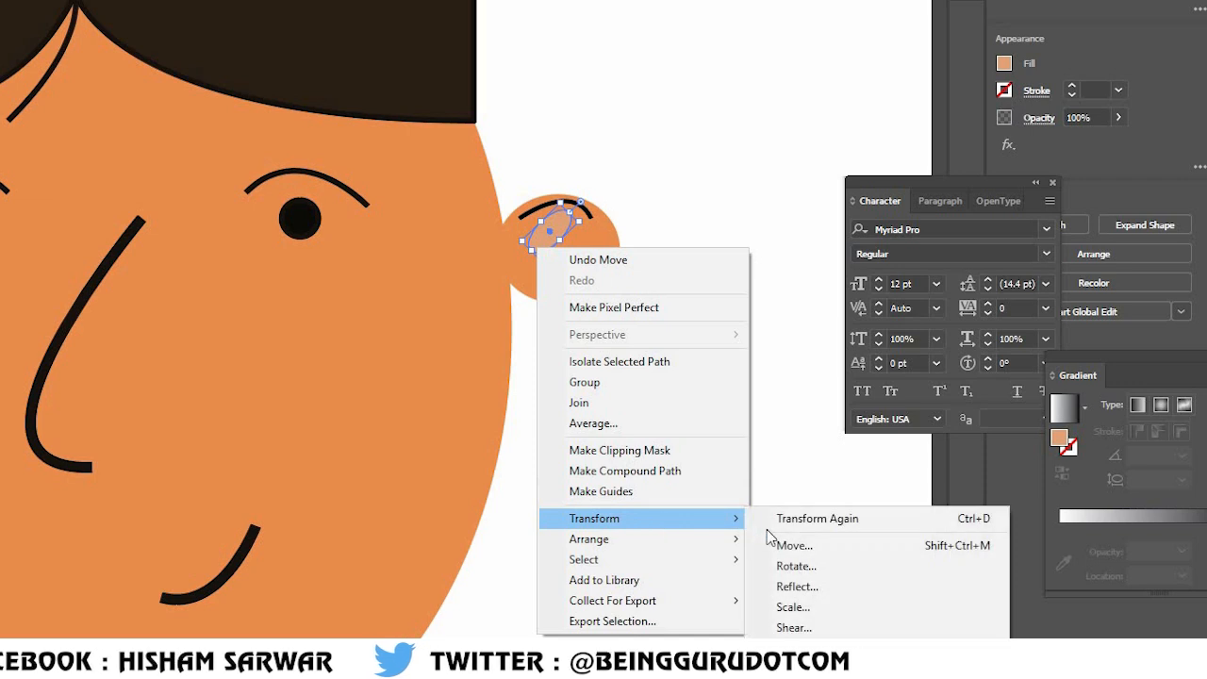
{"action": "left_click", "coordinate": [795, 586]}
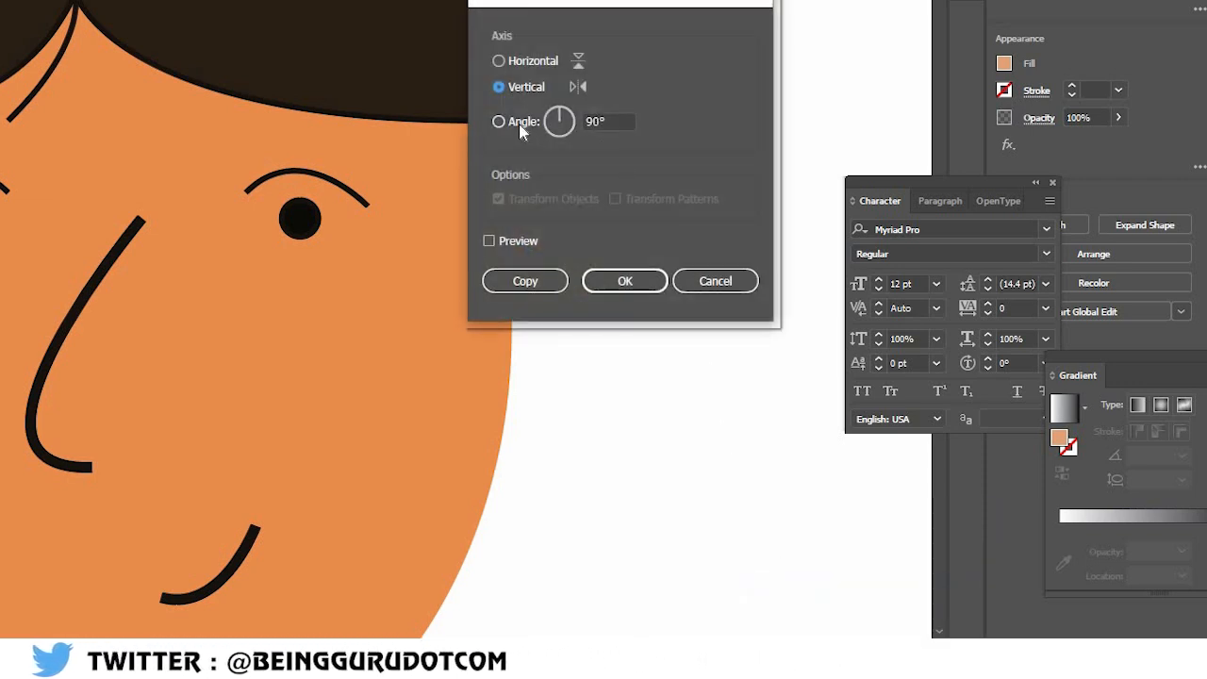
{"action": "left_click", "coordinate": [685, 288]}
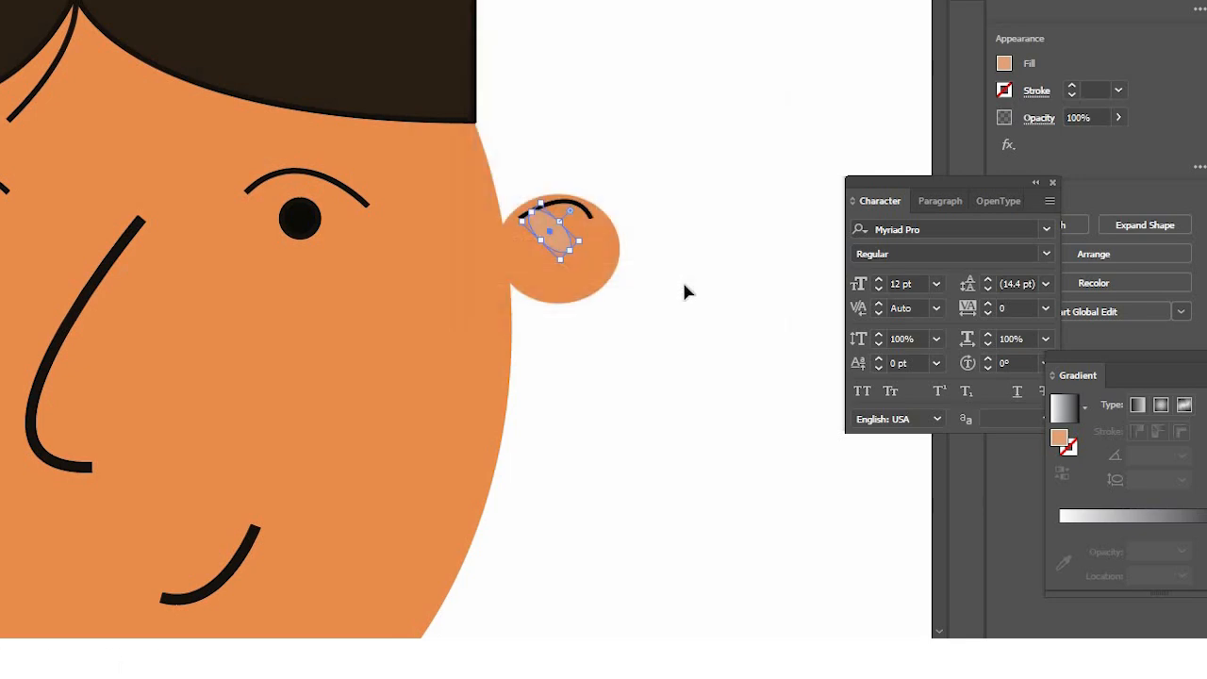
{"action": "left_click", "coordinate": [684, 291]}
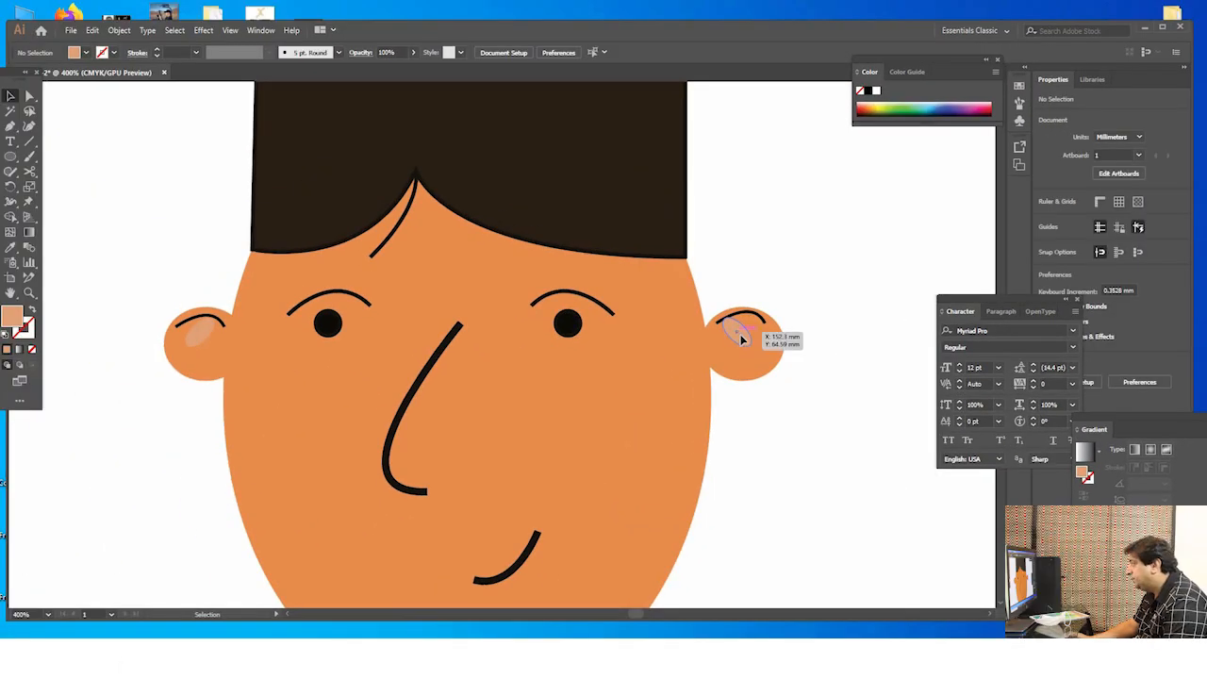
{"action": "left_click_drag", "start_coordinate": [752, 337], "coordinate": [753, 337]}
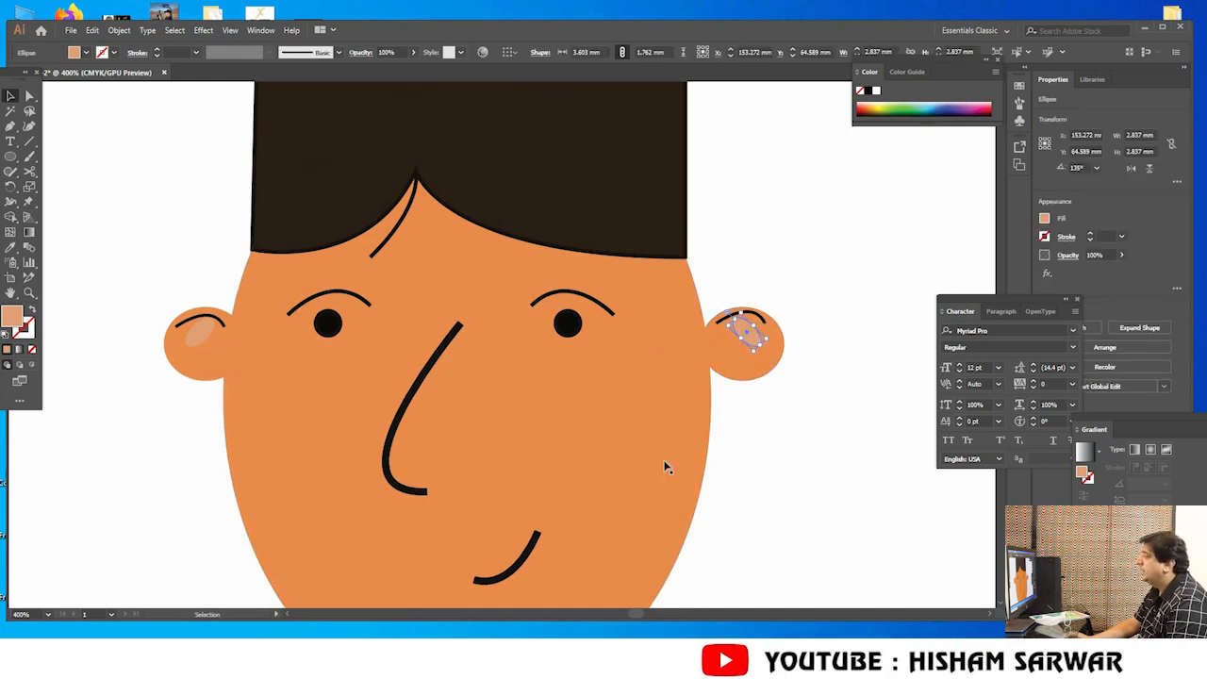
{"action": "left_click", "coordinate": [64, 377]}
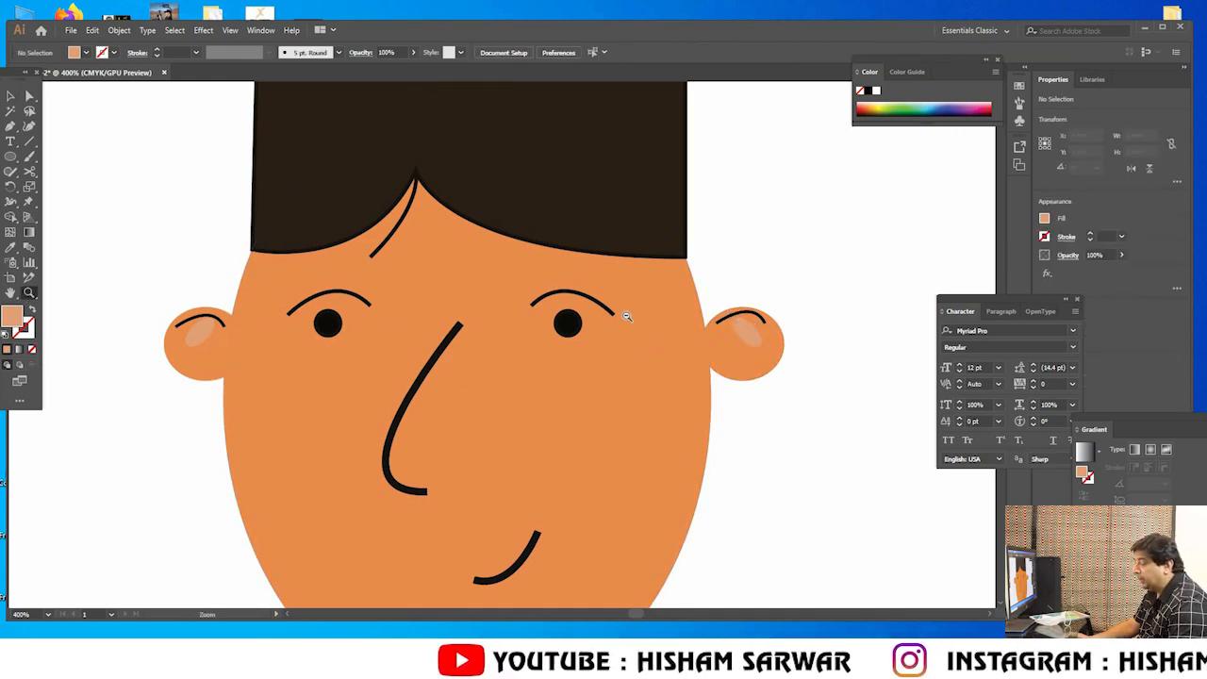
Draw a neck-and-shoulders shape about 72 × 46 mm with the Pen tool, running from the left jaw around to the right jaw.
{"action": "left_click", "coordinate": [624, 312], "text": "alt"}
{"action": "left_click", "coordinate": [566, 463], "text": "alt"}
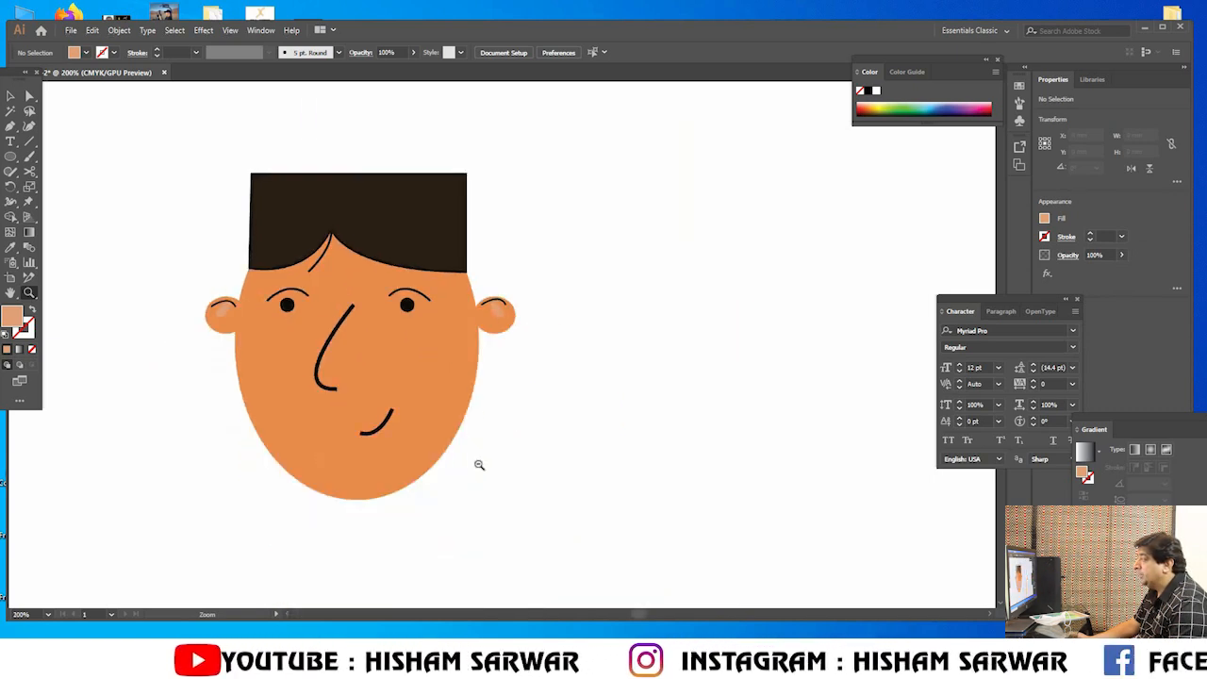
{"action": "left_click", "coordinate": [479, 464], "text": "alt"}
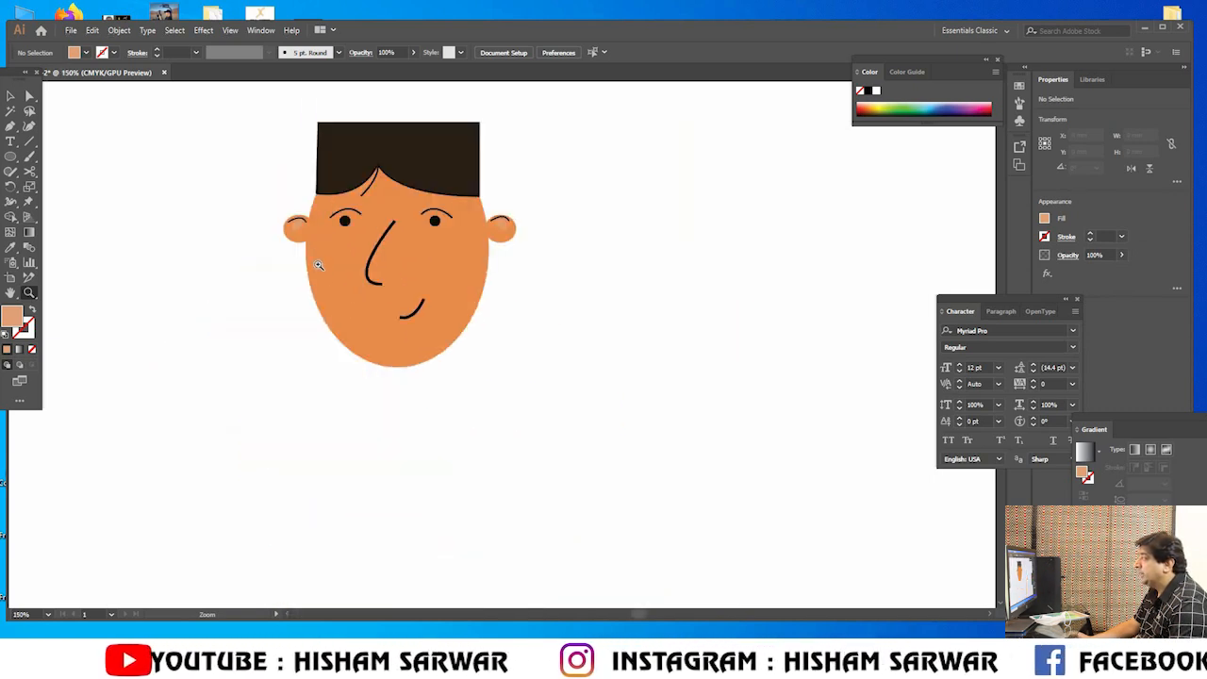
{"action": "left_click", "coordinate": [10, 126]}
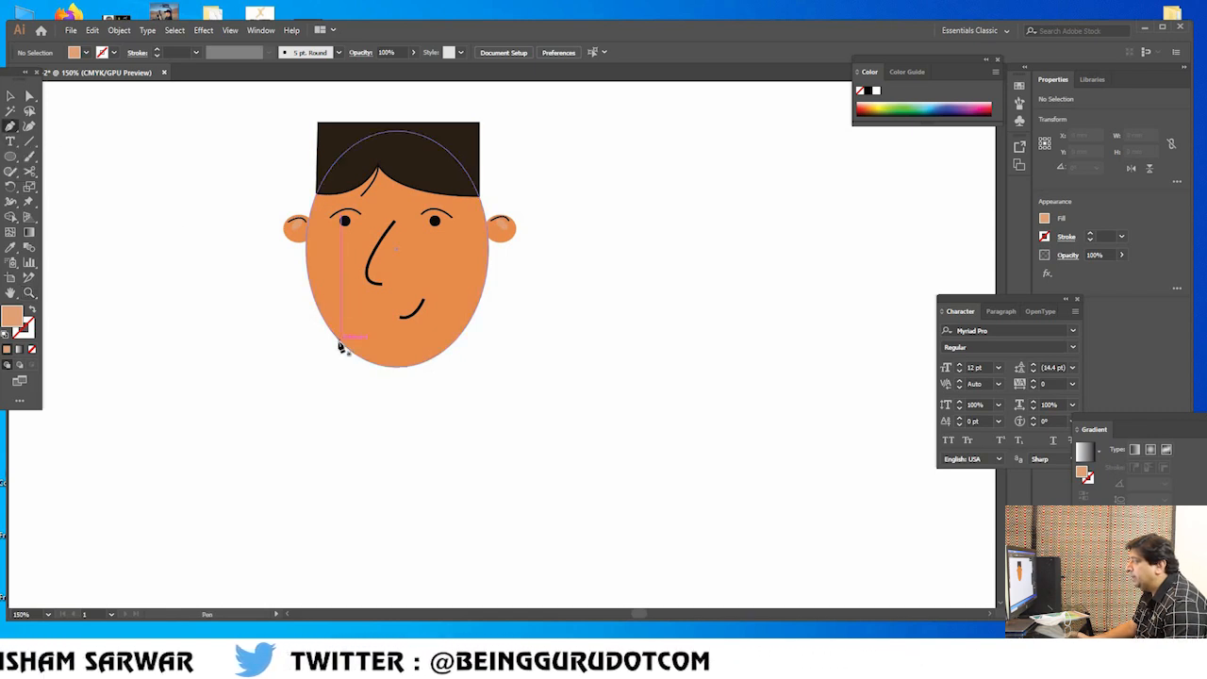
{"action": "left_click", "coordinate": [339, 342]}
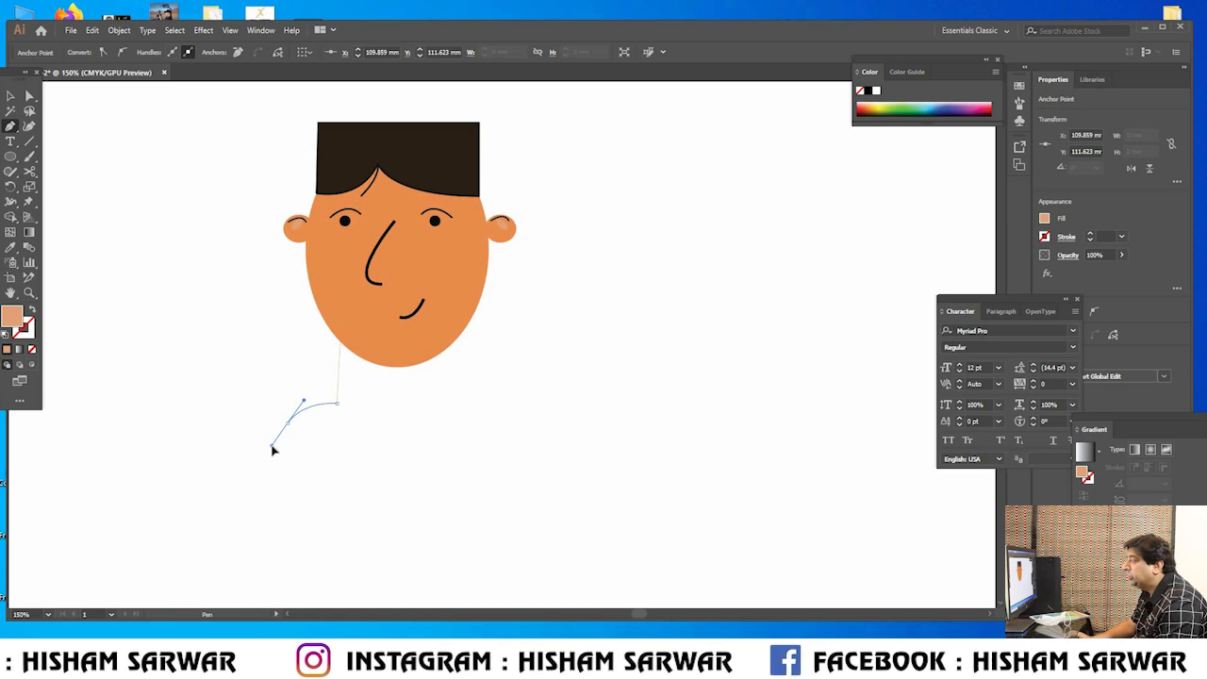
{"action": "left_click_drag", "start_coordinate": [272, 446], "coordinate": [272, 445]}
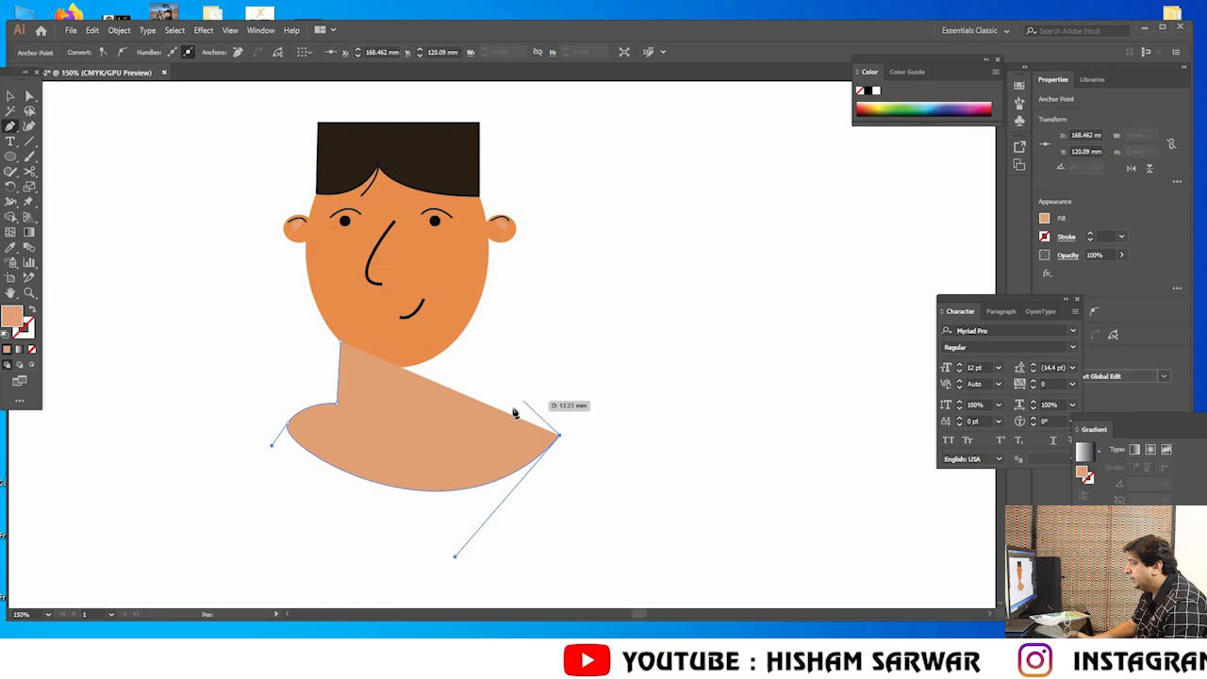
{"action": "mouse_move", "coordinate": [498, 414]}
{"action": "left_mouse_down"}
{"action": "mouse_move", "coordinate": [470, 410]}
{"action": "mouse_move", "coordinate": [512, 409]}
{"action": "mouse_move", "coordinate": [480, 345]}
{"action": "mouse_move", "coordinate": [469, 380]}
{"action": "mouse_move", "coordinate": [481, 402]}
{"action": "mouse_move", "coordinate": [485, 313]}
{"action": "mouse_move", "coordinate": [497, 404]}
{"action": "mouse_move", "coordinate": [484, 413]}
{"action": "left_mouse_up"}
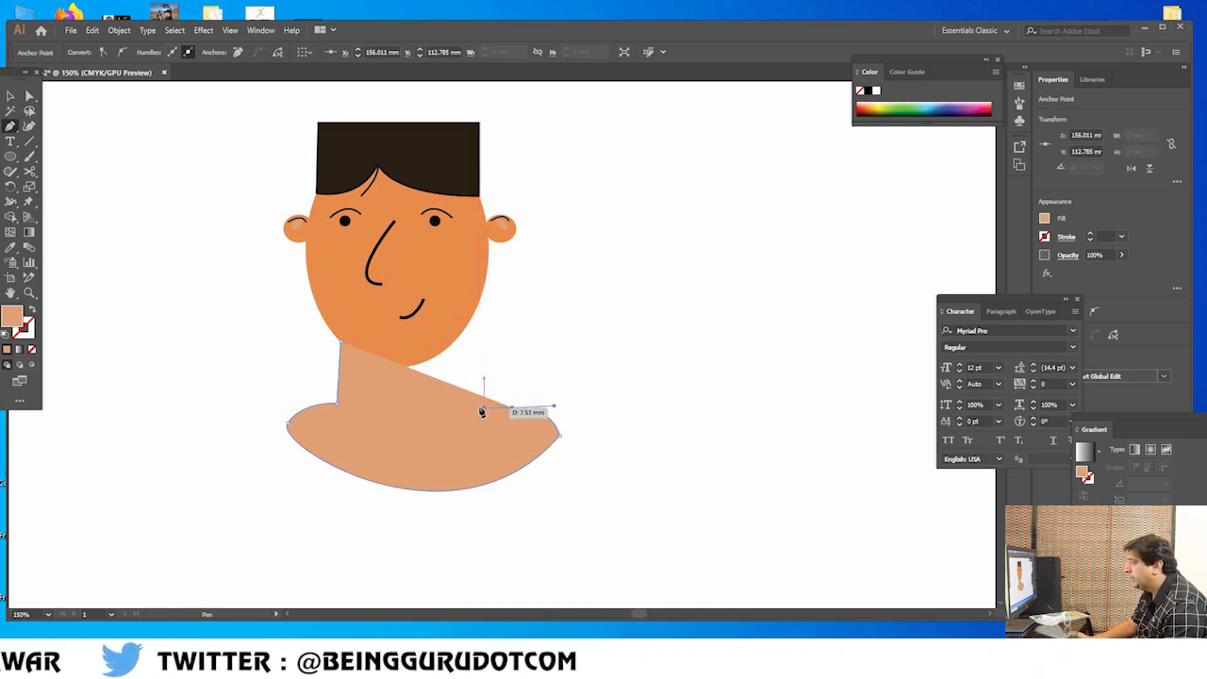
{"action": "left_click", "coordinate": [476, 318]}
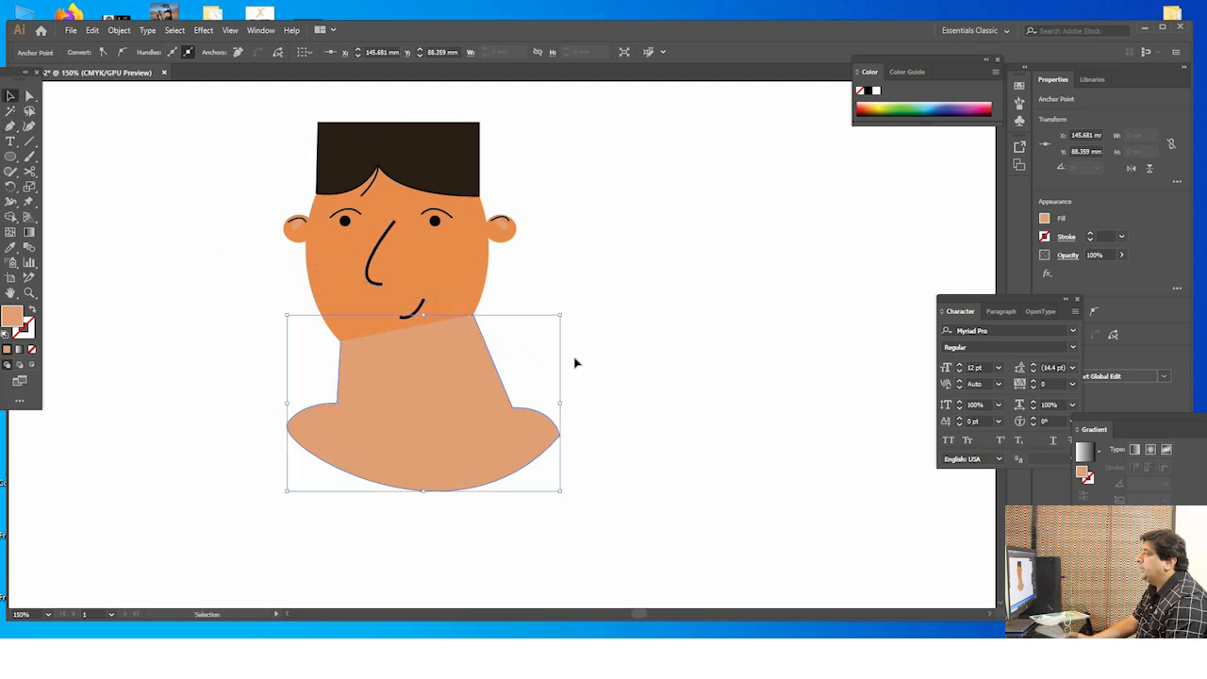
Send the neck-and-shoulders shape to the back, behind the head.
{"action": "right_click", "coordinate": [417, 435]}
{"action": "left_click", "coordinate": [412, 382]}
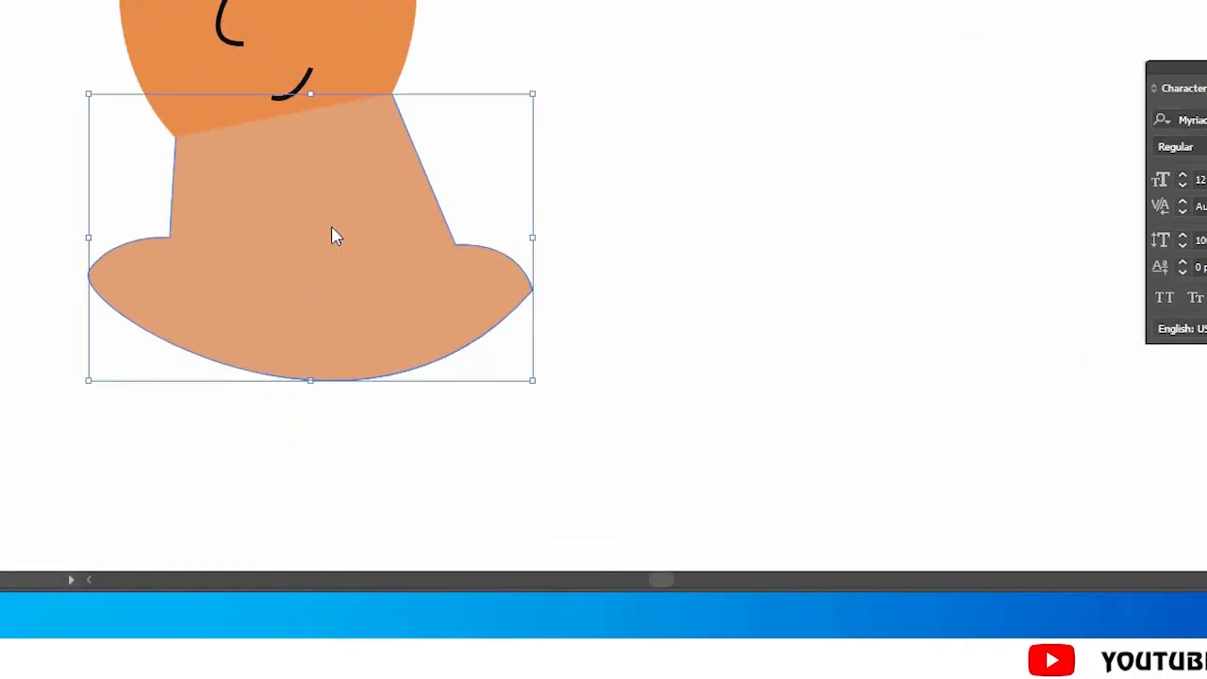
{"action": "right_click", "coordinate": [294, 205]}
{"action": "mouse_move", "coordinate": [530, 535]}
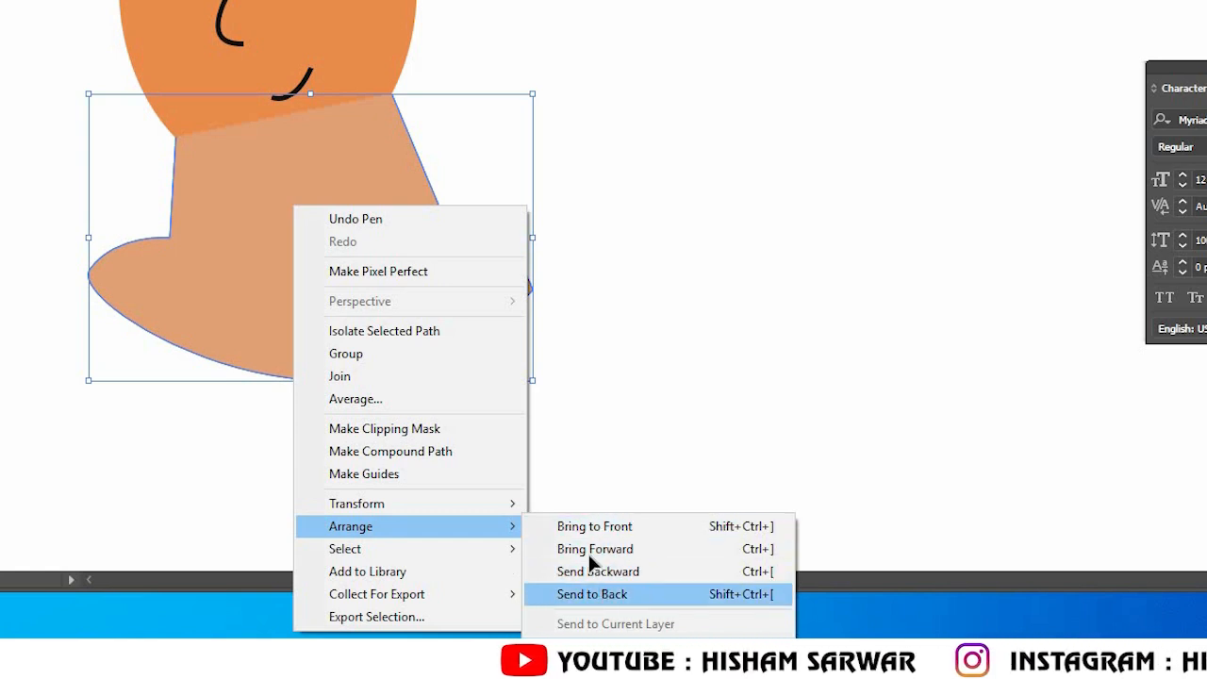
{"action": "left_click", "coordinate": [592, 594]}
{"action": "left_click", "coordinate": [724, 82]}
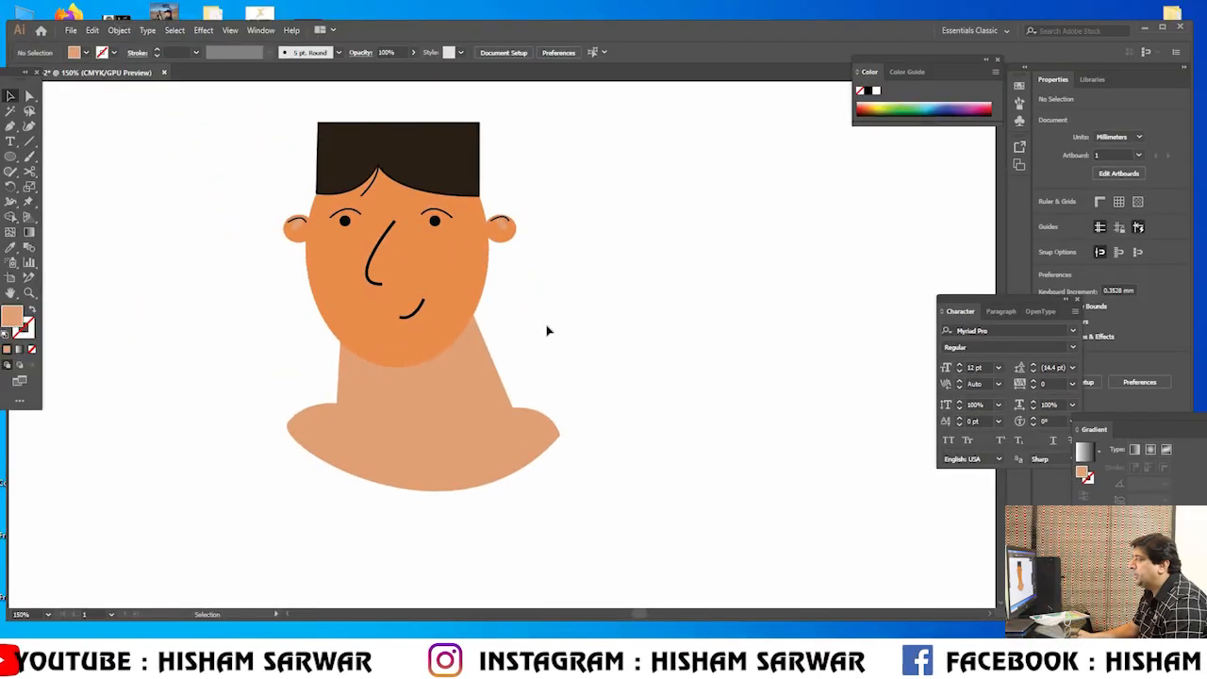
Move the neck's base anchors inward so its sides run nearly vertical, and lower the left shoulder point to about Y 120.6 mm.
{"action": "left_click", "coordinate": [474, 407]}
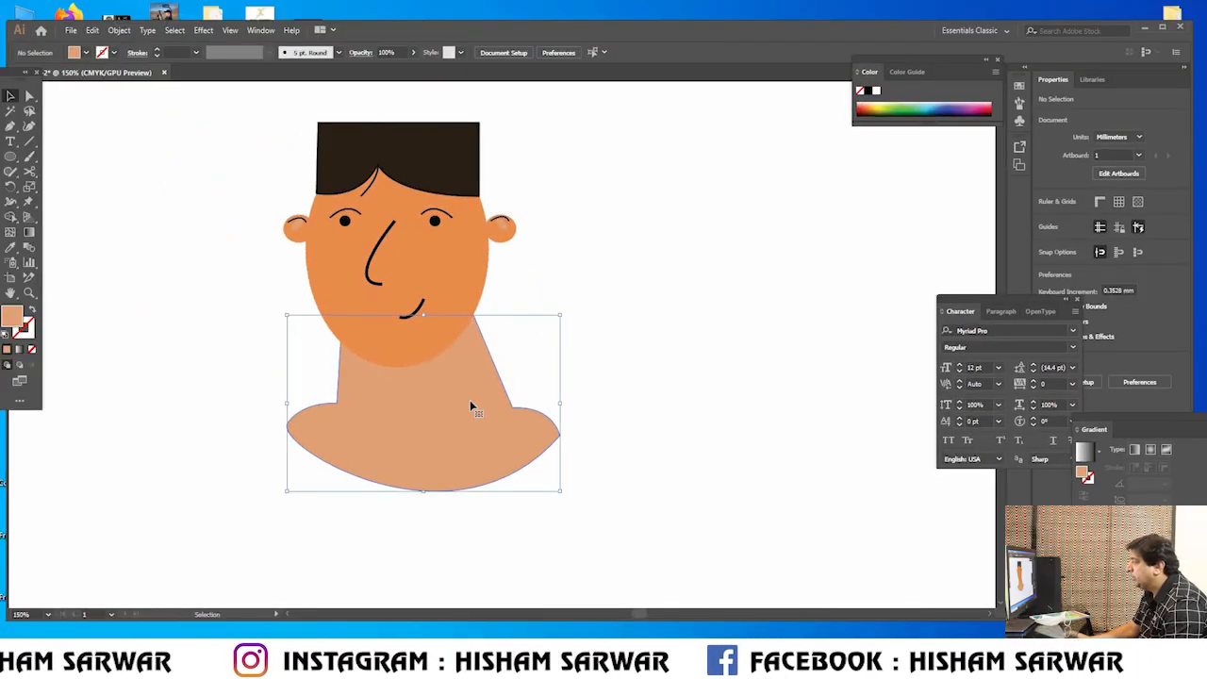
{"action": "left_click", "coordinate": [29, 95]}
{"action": "left_click_drag", "start_coordinate": [512, 409], "coordinate": [470, 409]}
{"action": "key", "text": "ctrl+z"}
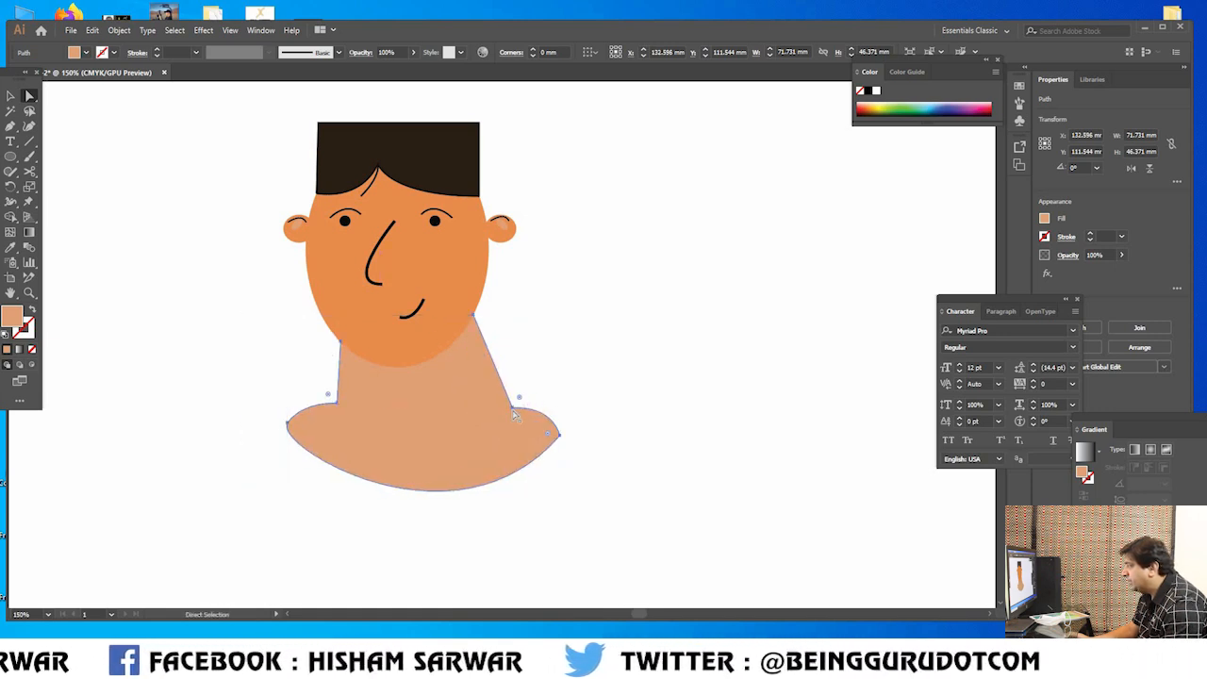
{"action": "left_click_drag", "start_coordinate": [508, 408], "coordinate": [477, 420]}
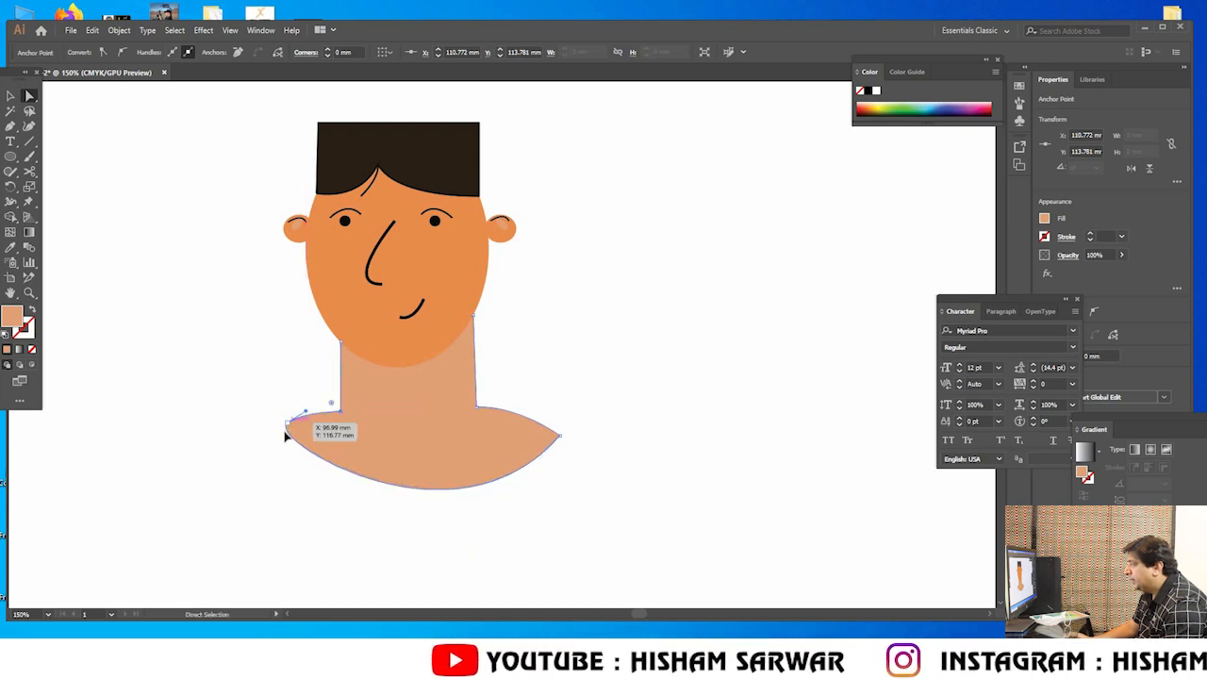
{"action": "left_click_drag", "start_coordinate": [285, 443], "coordinate": [284, 438]}
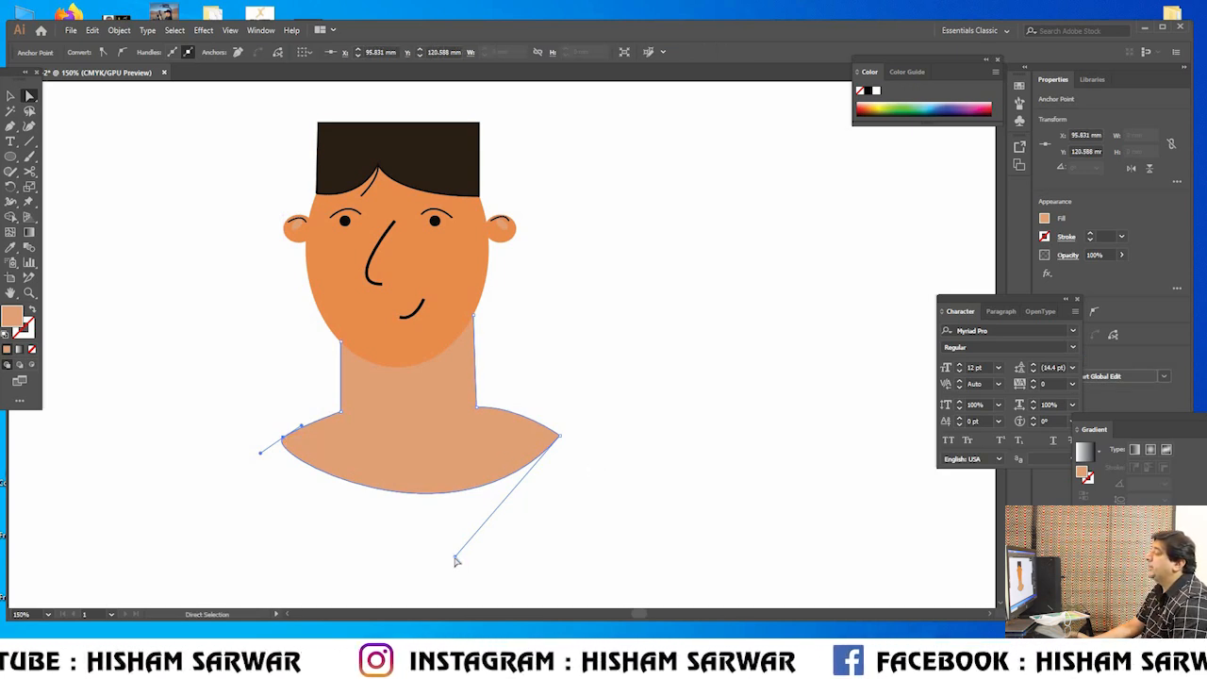
Flatten the lower curve of the neck-and-shoulders shape by shortening the right shoulder point's direction handle.
{"action": "left_click_drag", "start_coordinate": [444, 553], "coordinate": [430, 533]}
{"action": "left_click", "coordinate": [725, 421]}
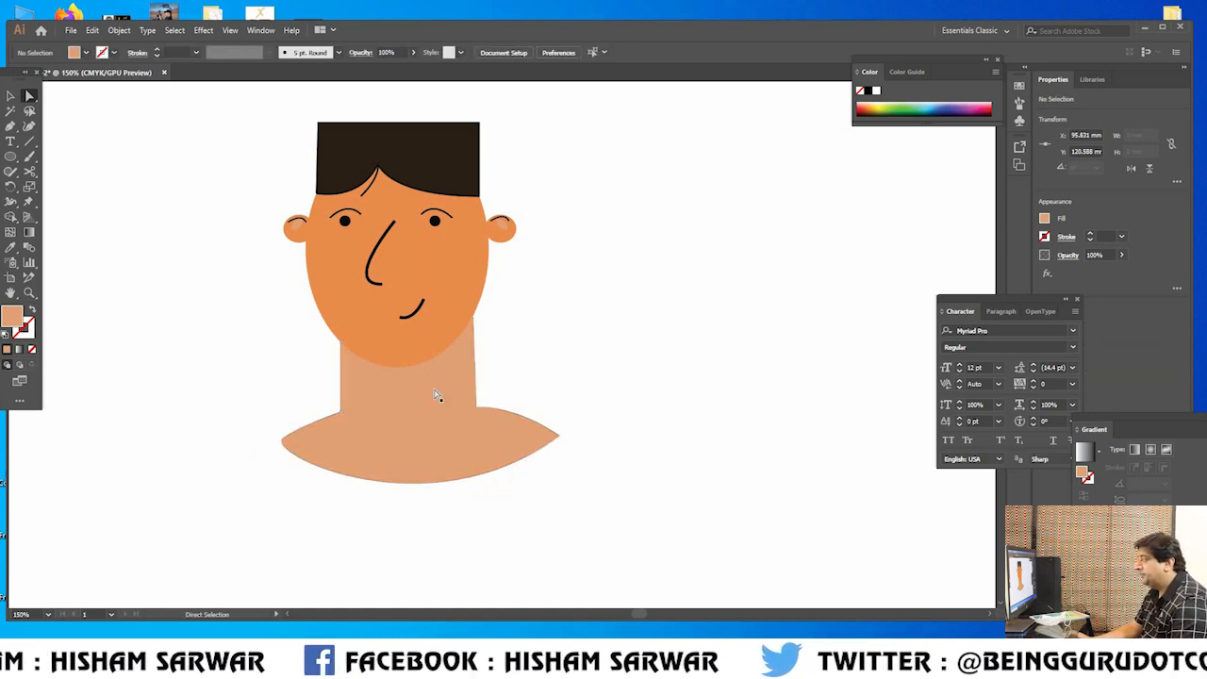
Draw an open sleeve outline about 48 × 76 mm with the Pen tool, curving down from the left shoulder point and back up to the armpit.
{"action": "left_click", "coordinate": [29, 292]}
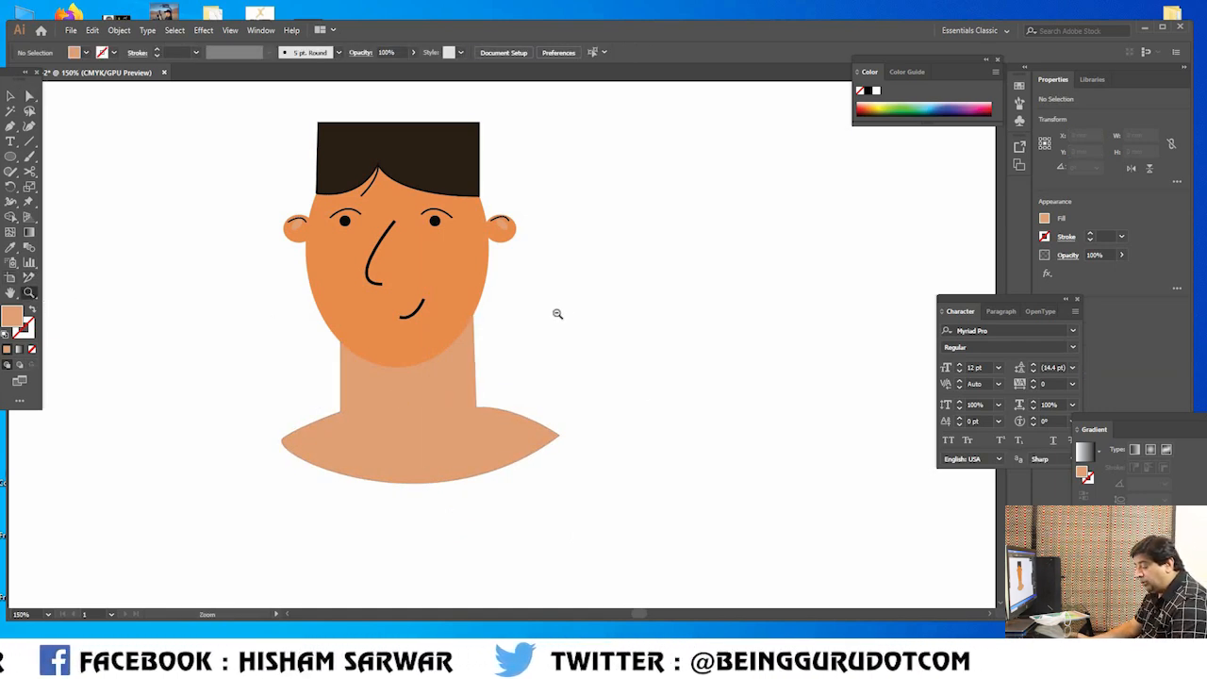
{"action": "left_click", "coordinate": [539, 361], "text": "alt"}
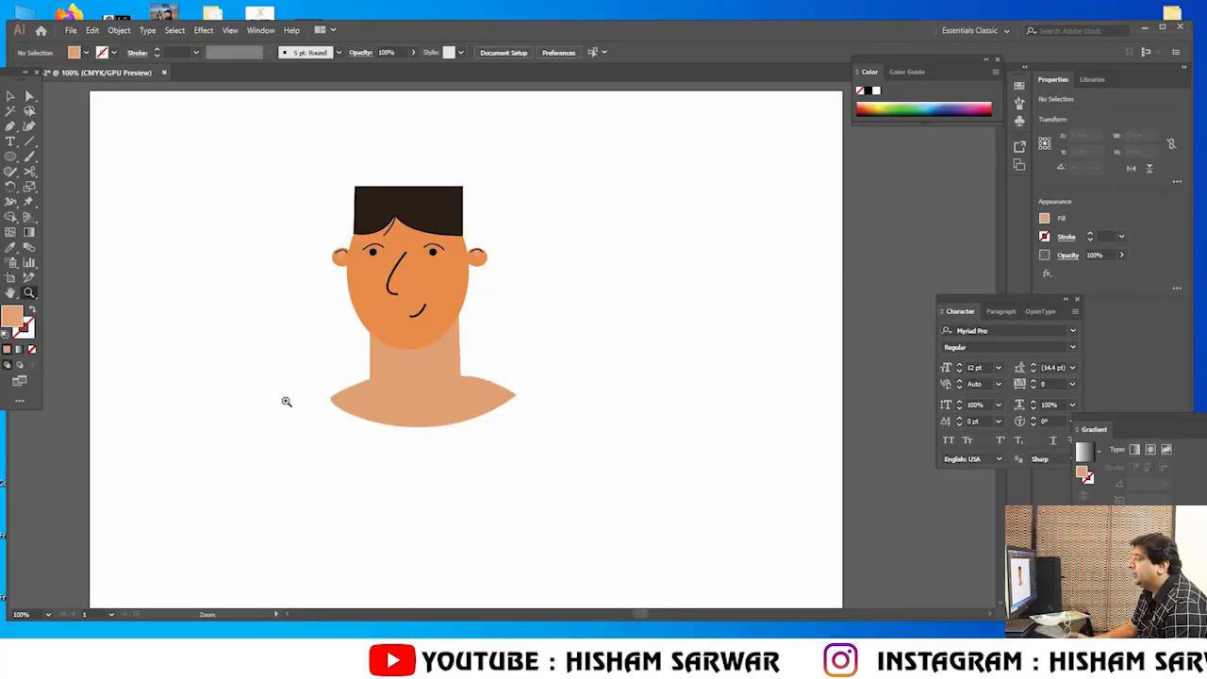
{"action": "left_click_drag", "start_coordinate": [415, 346], "coordinate": [394, 241]}
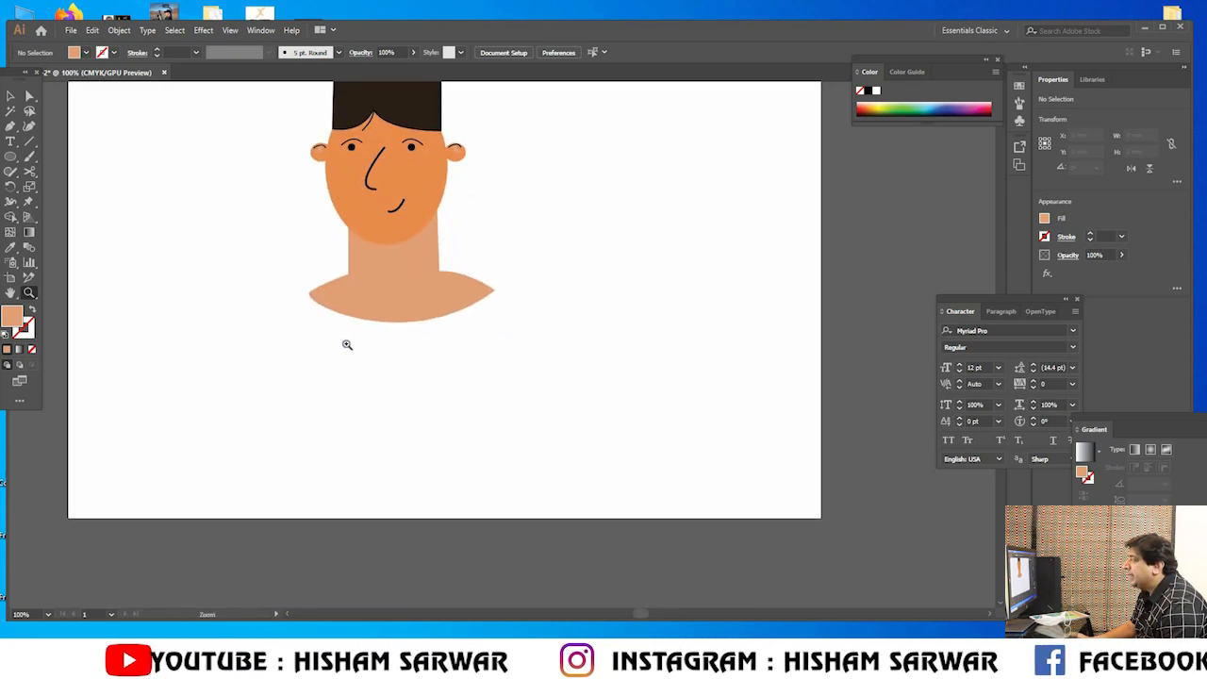
{"action": "left_click_drag", "start_coordinate": [421, 400], "coordinate": [430, 456]}
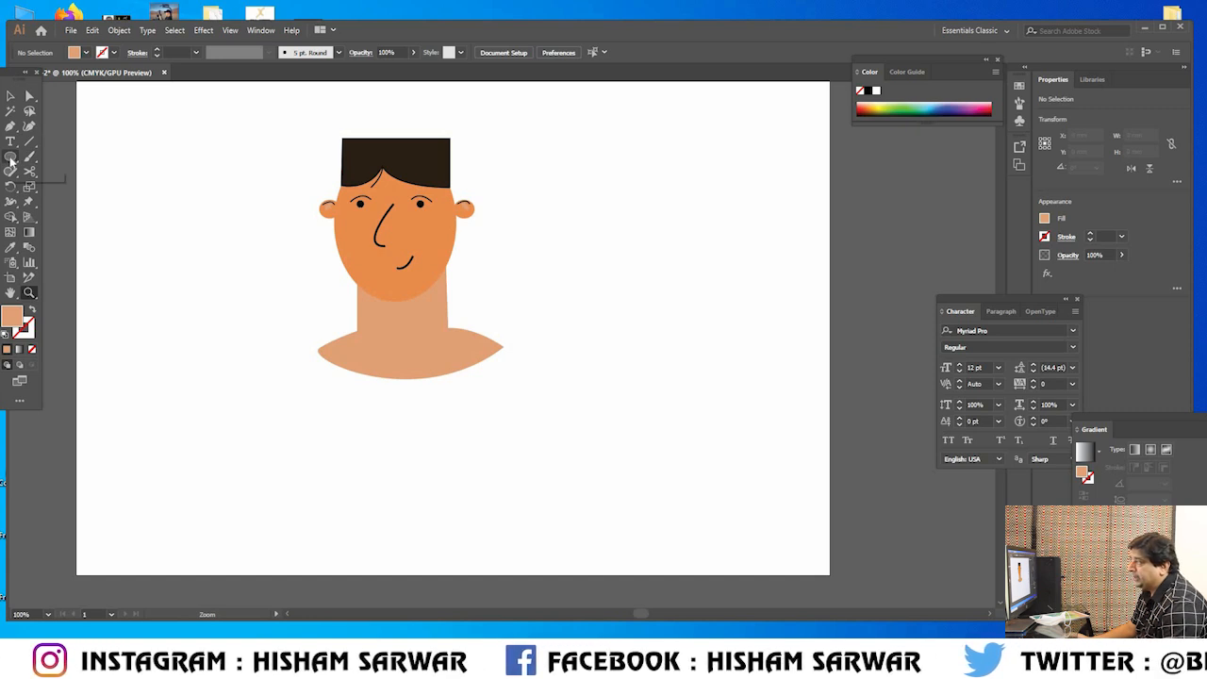
{"action": "left_click", "coordinate": [11, 127]}
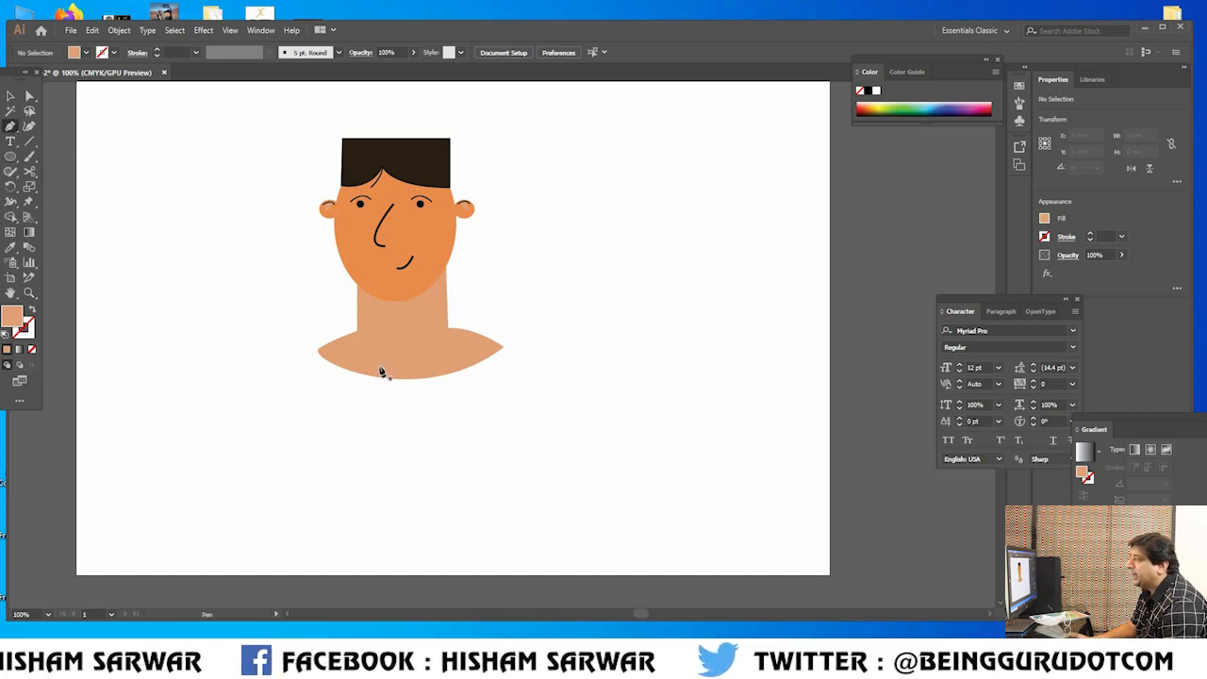
{"action": "left_click", "coordinate": [318, 350]}
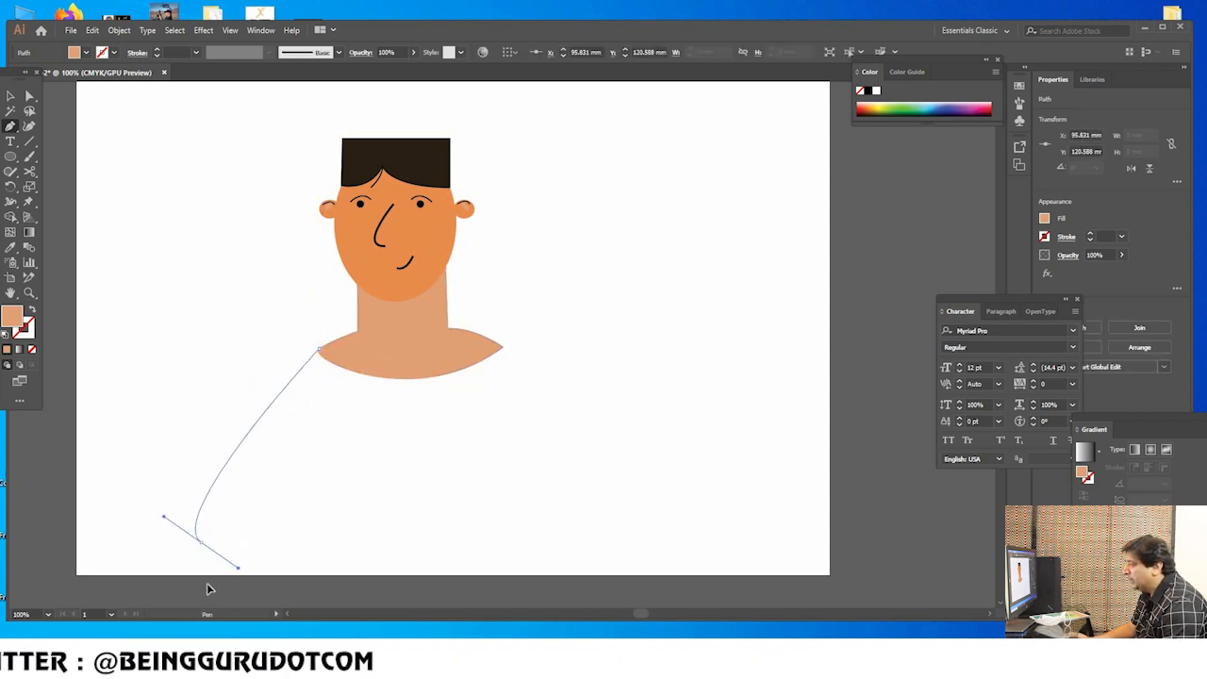
{"action": "left_click_drag", "start_coordinate": [208, 582], "coordinate": [259, 525]}
{"action": "left_click_drag", "start_coordinate": [190, 501], "coordinate": [209, 544]}
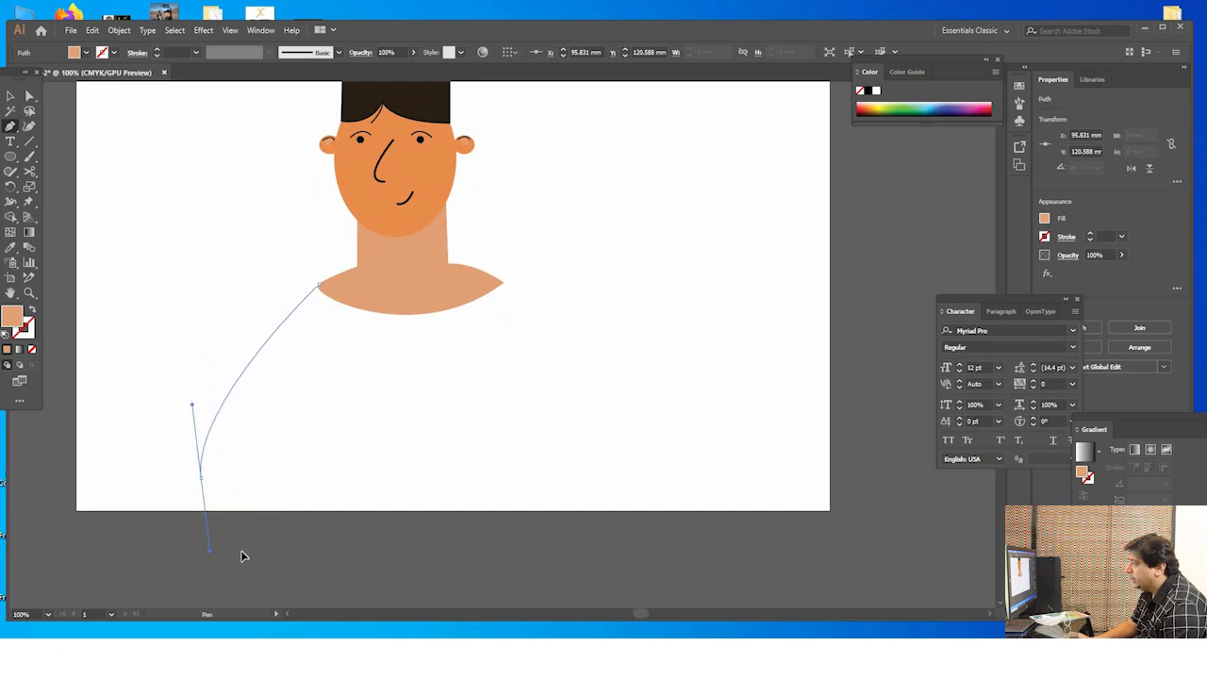
{"action": "left_click_drag", "start_coordinate": [197, 541], "coordinate": [197, 542]}
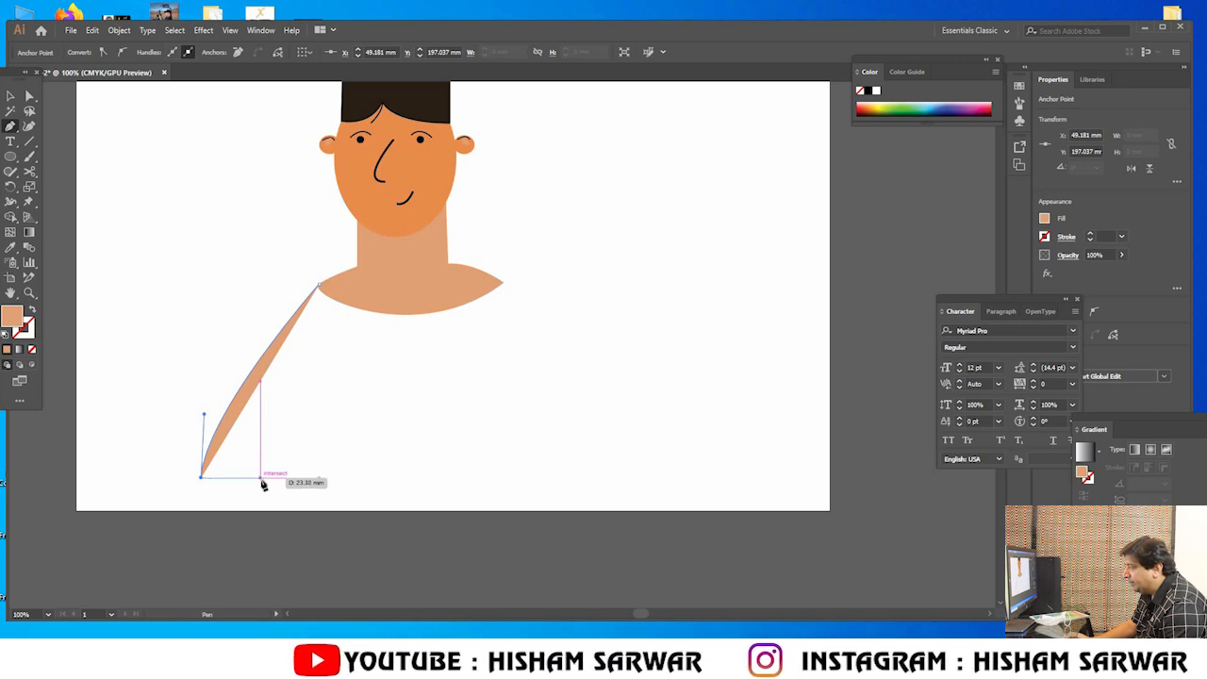
{"action": "left_click", "coordinate": [261, 478]}
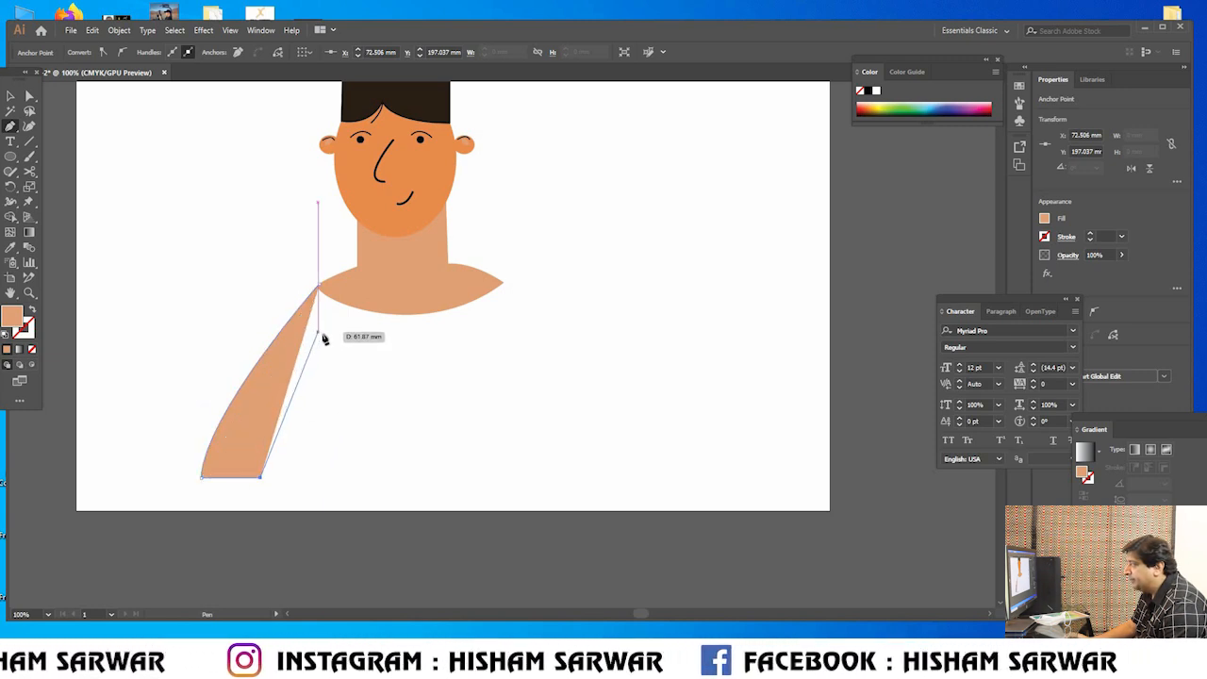
{"action": "left_click", "coordinate": [323, 336]}
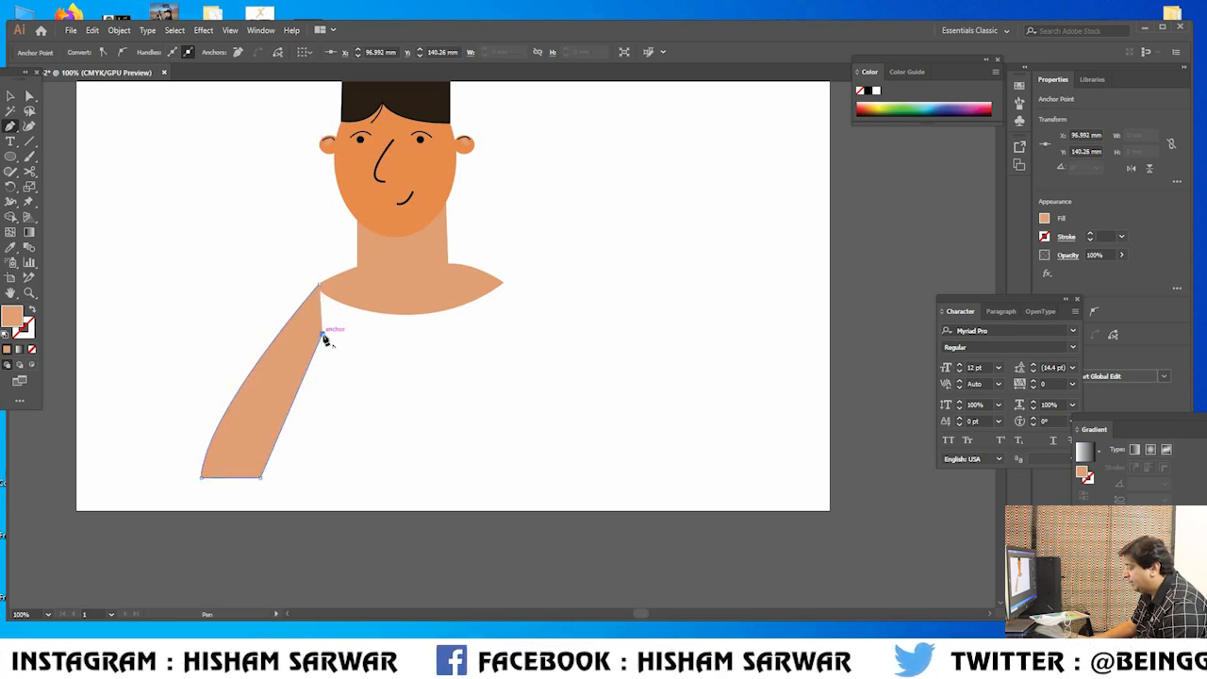
{"action": "left_click", "coordinate": [262, 481]}
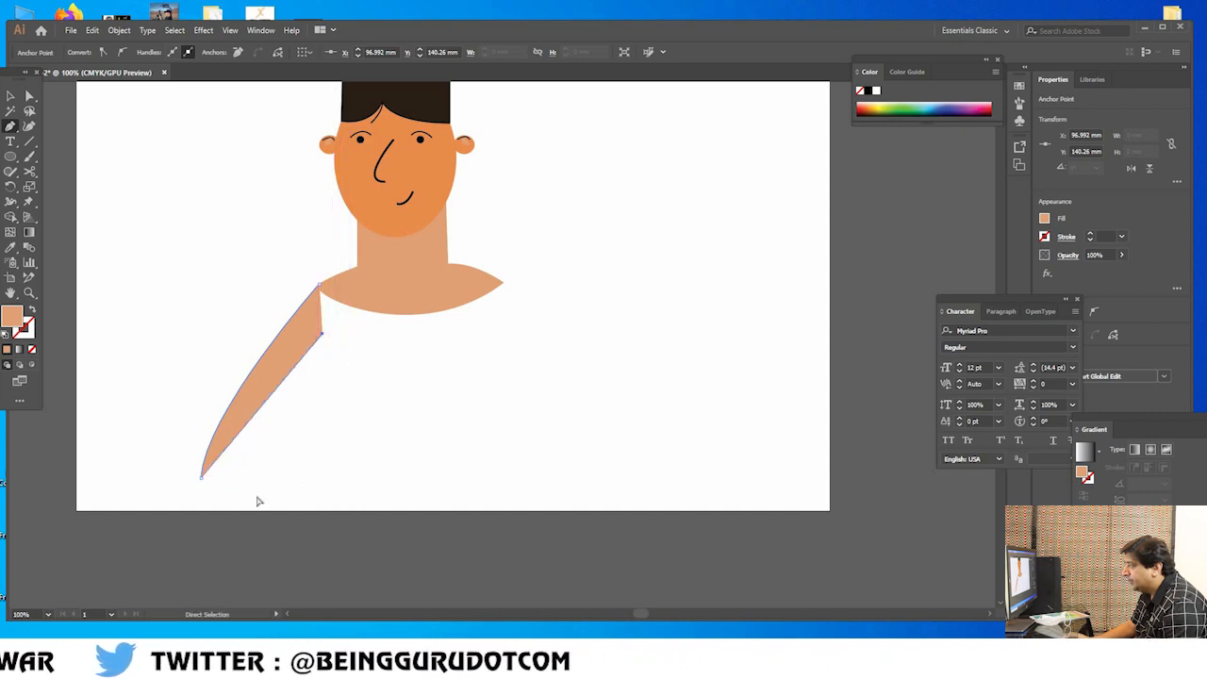
{"action": "key", "text": "ctrl+z"}
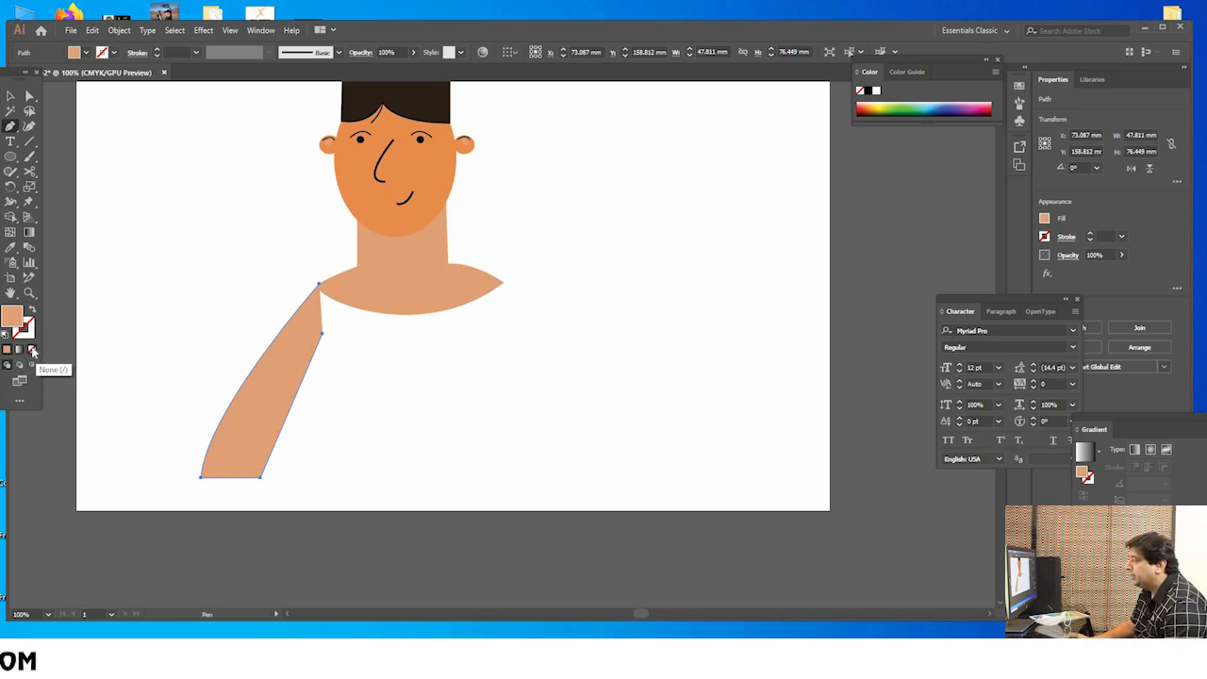
Remove the sleeve shape's fill and give it a near-black 1 pt stroke.
{"action": "left_click", "coordinate": [32, 350]}
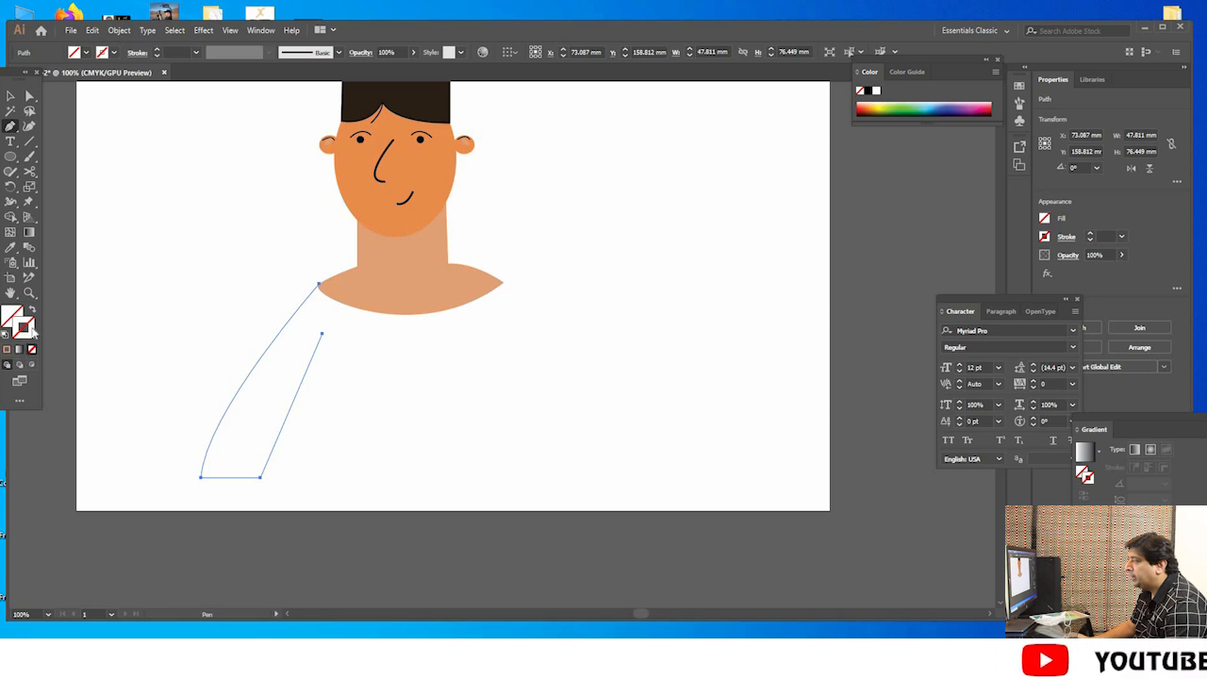
{"action": "double_click", "coordinate": [24, 327]}
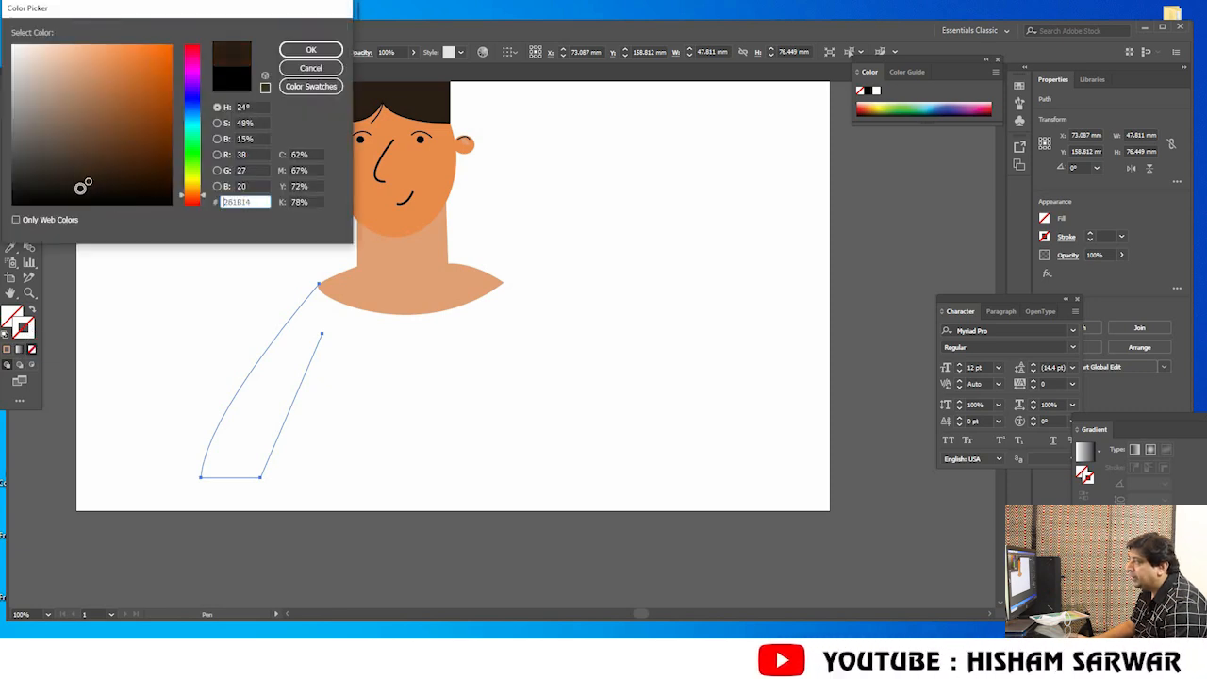
{"action": "left_click", "coordinate": [310, 68]}
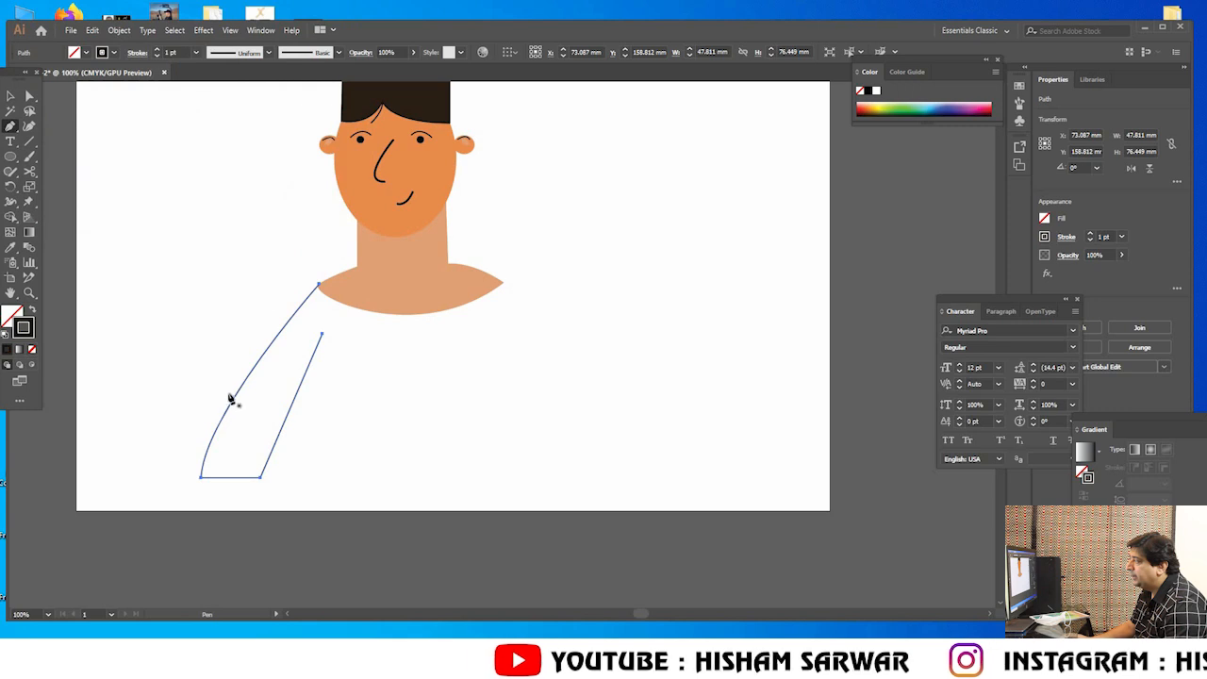
{"action": "left_click", "coordinate": [11, 96]}
{"action": "left_click", "coordinate": [390, 471]}
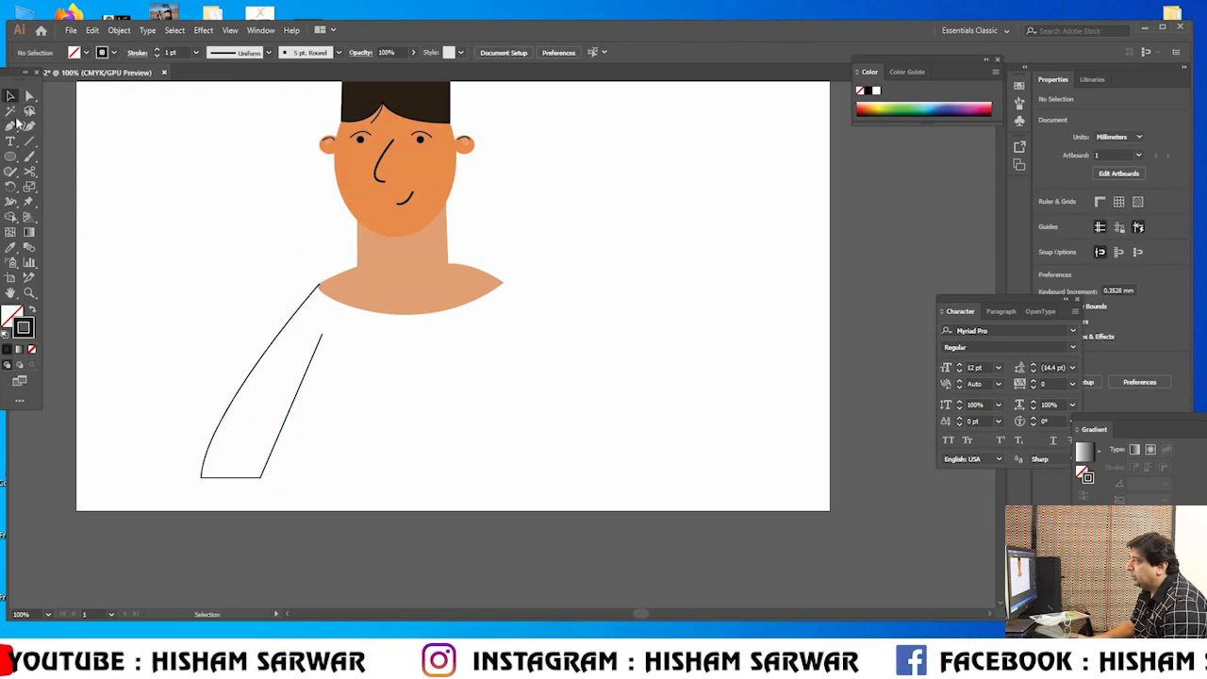
Draw the torso outline from the sleeve's inner hem corner to about X 200.8 mm, curving up to the right shoulder point.
{"action": "key", "text": "p"}
{"action": "left_click", "coordinate": [260, 477]}
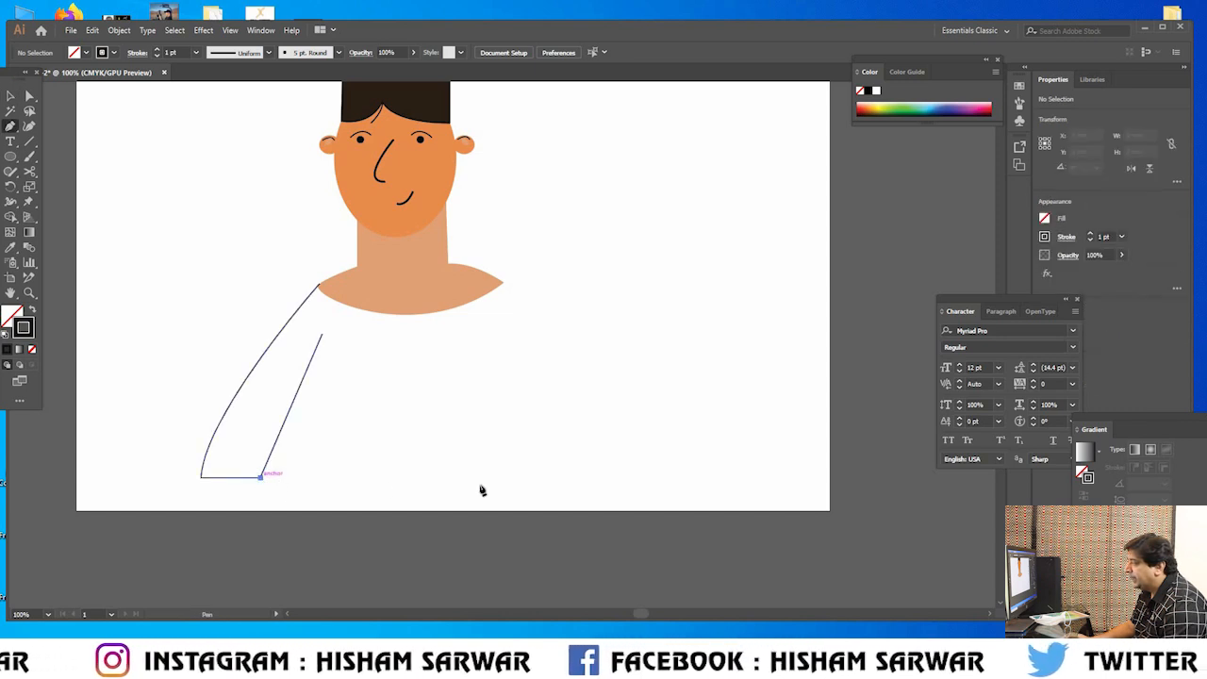
{"action": "left_click", "coordinate": [586, 477]}
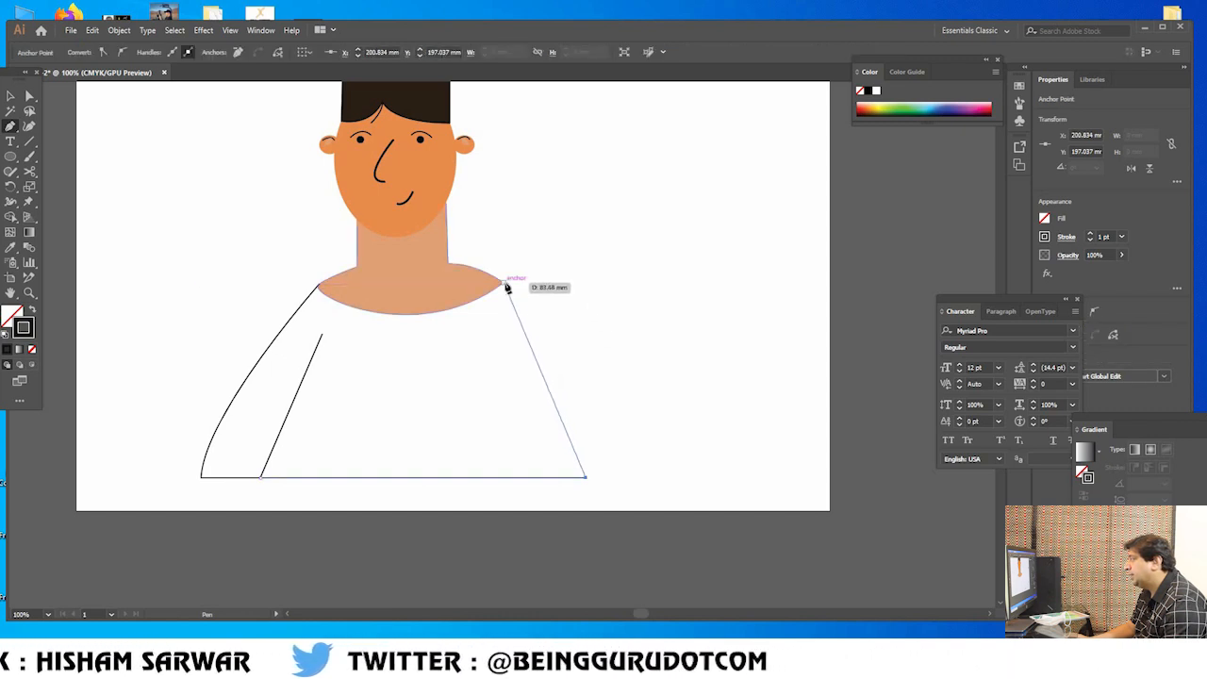
{"action": "left_click_drag", "start_coordinate": [504, 280], "coordinate": [492, 287]}
{"action": "left_click_drag", "start_coordinate": [431, 226], "coordinate": [396, 196]}
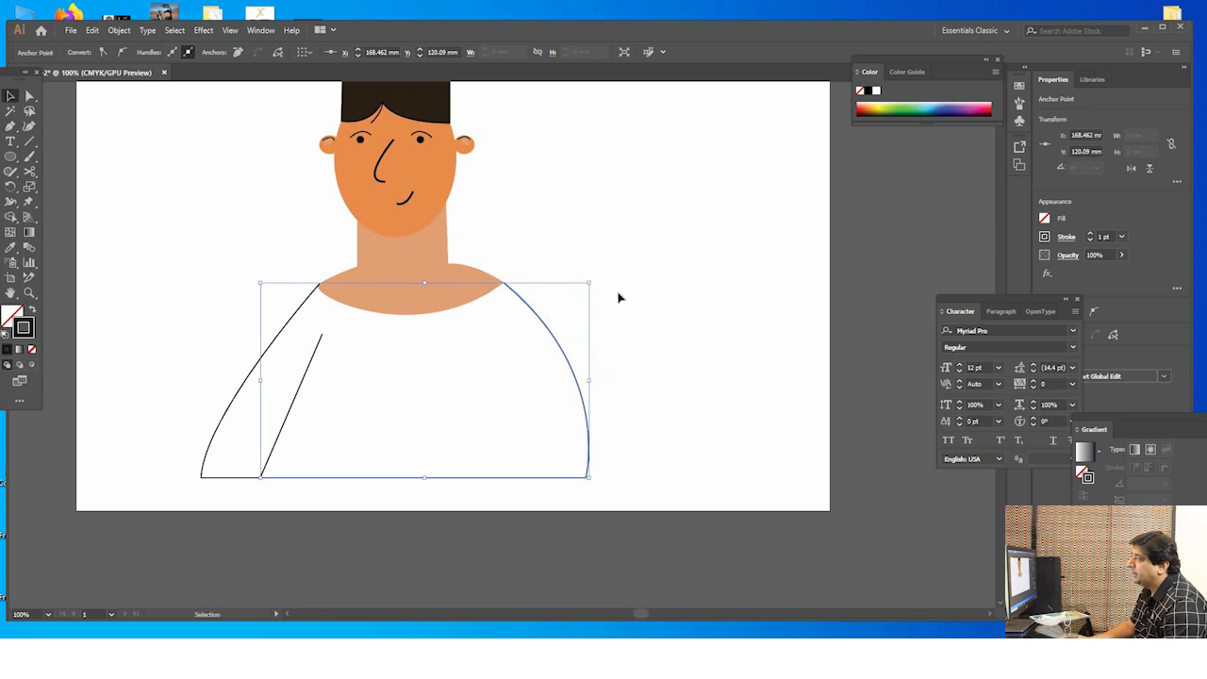
{"action": "left_click", "coordinate": [83, 295]}
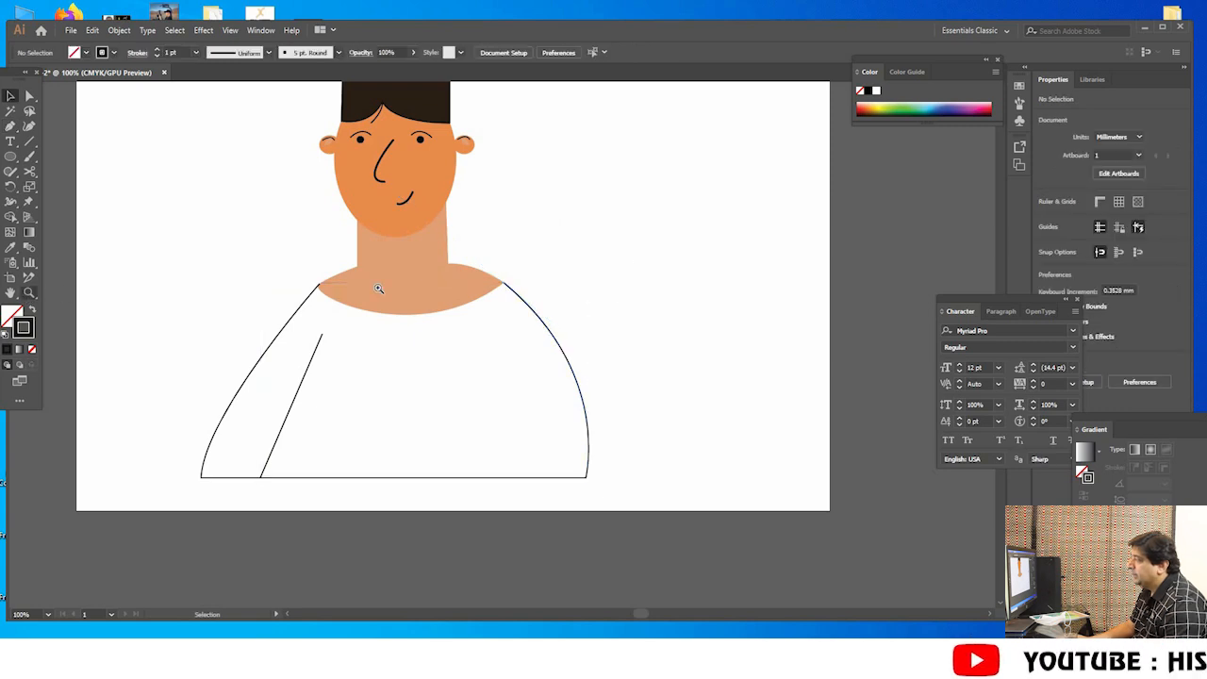
Resize the left sleeve outline slightly so its upper end sits at the left tip of the shoulder shape.
{"action": "key", "text": "z"}
{"action": "left_click", "coordinate": [571, 305], "text": "alt"}
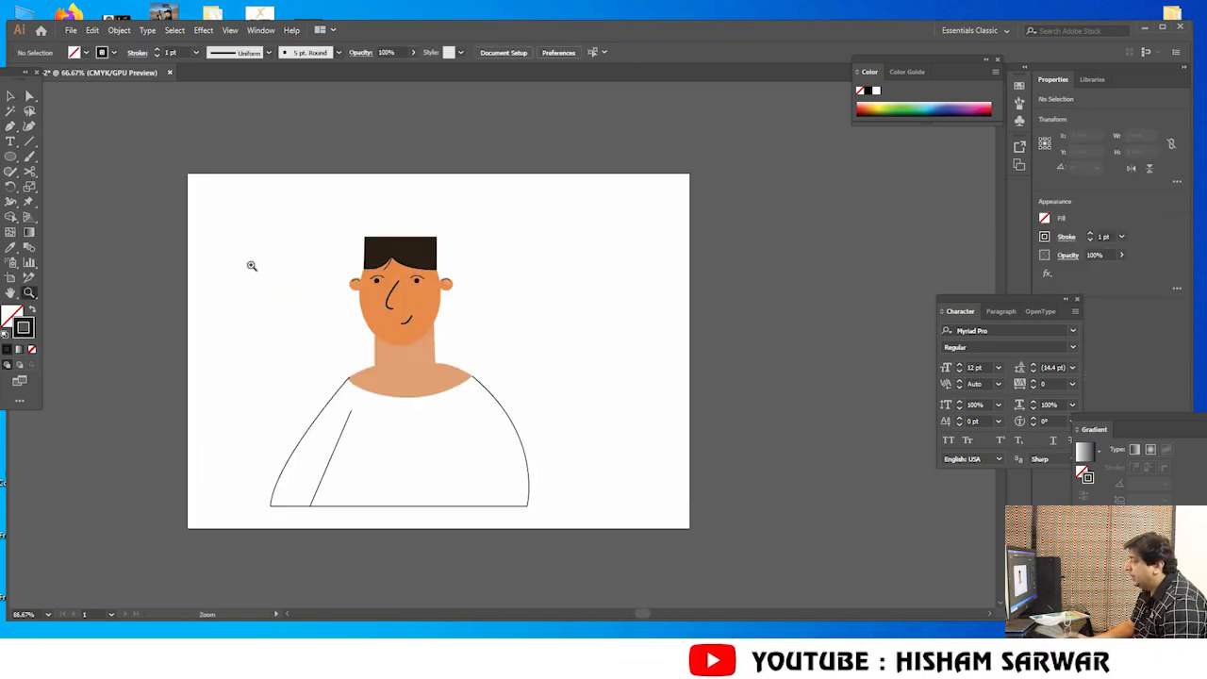
{"action": "left_click_drag", "start_coordinate": [579, 512], "coordinate": [531, 499]}
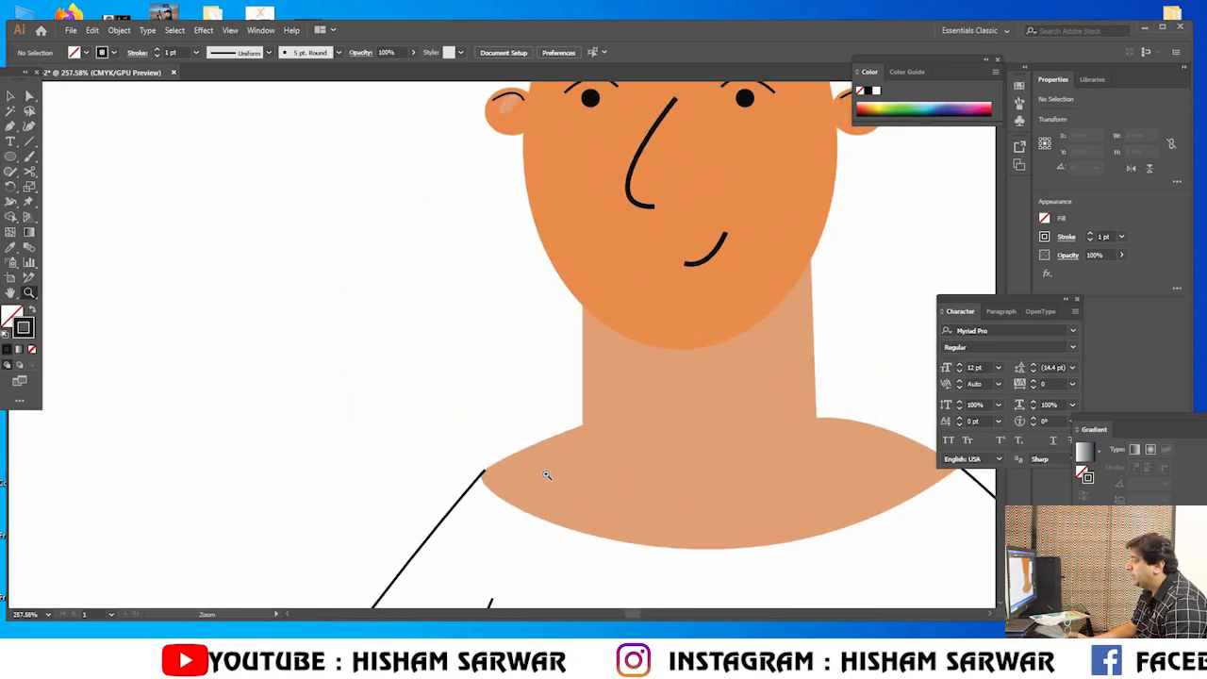
{"action": "left_click_drag", "start_coordinate": [531, 499], "coordinate": [468, 501]}
{"action": "left_click_drag", "start_coordinate": [396, 374], "coordinate": [318, 226]}
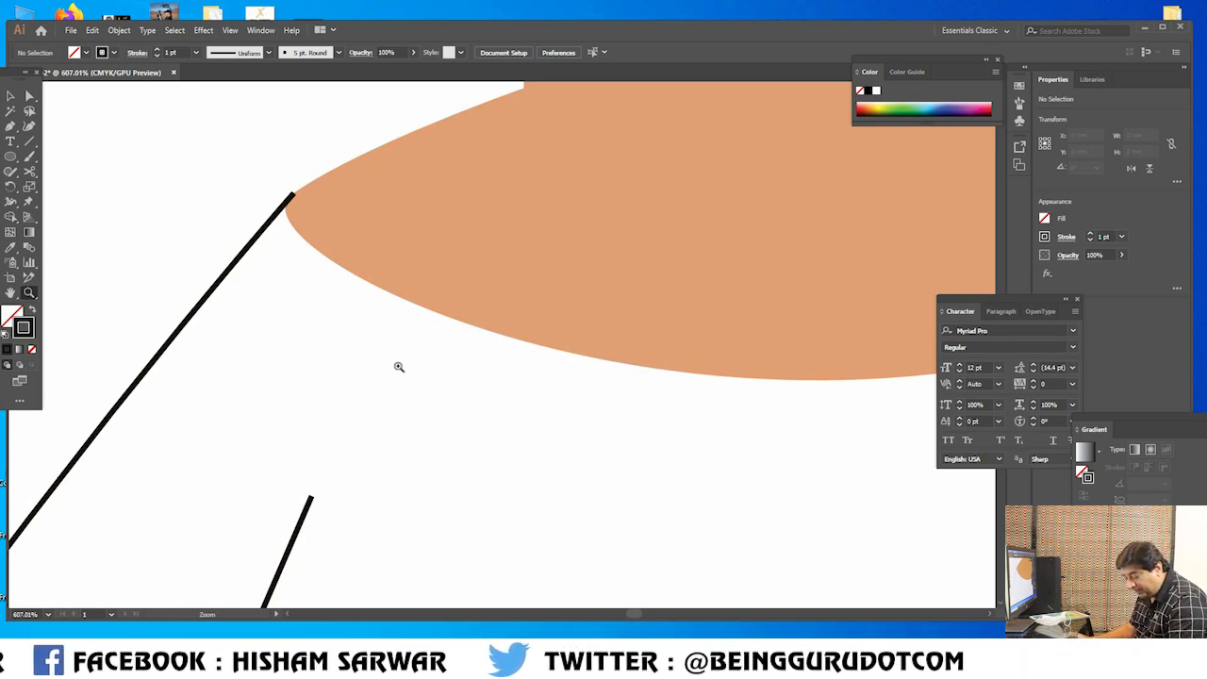
{"action": "left_click_drag", "start_coordinate": [591, 371], "coordinate": [204, 436]}
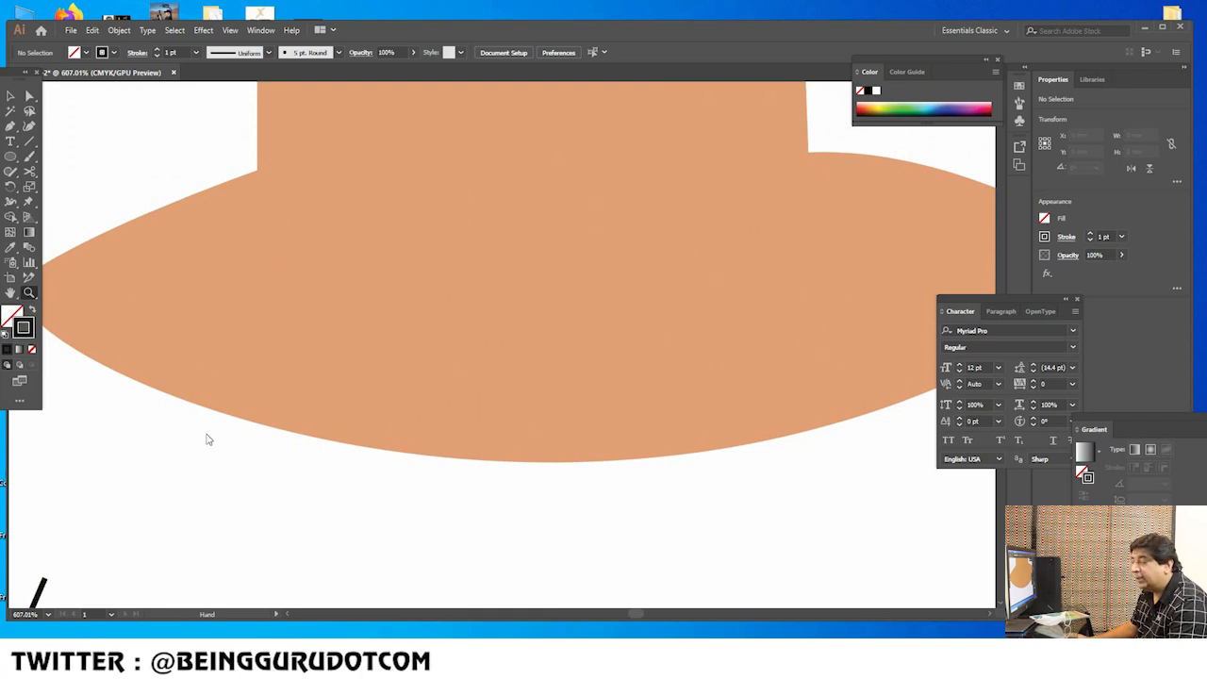
{"action": "left_click_drag", "start_coordinate": [470, 455], "coordinate": [739, 472]}
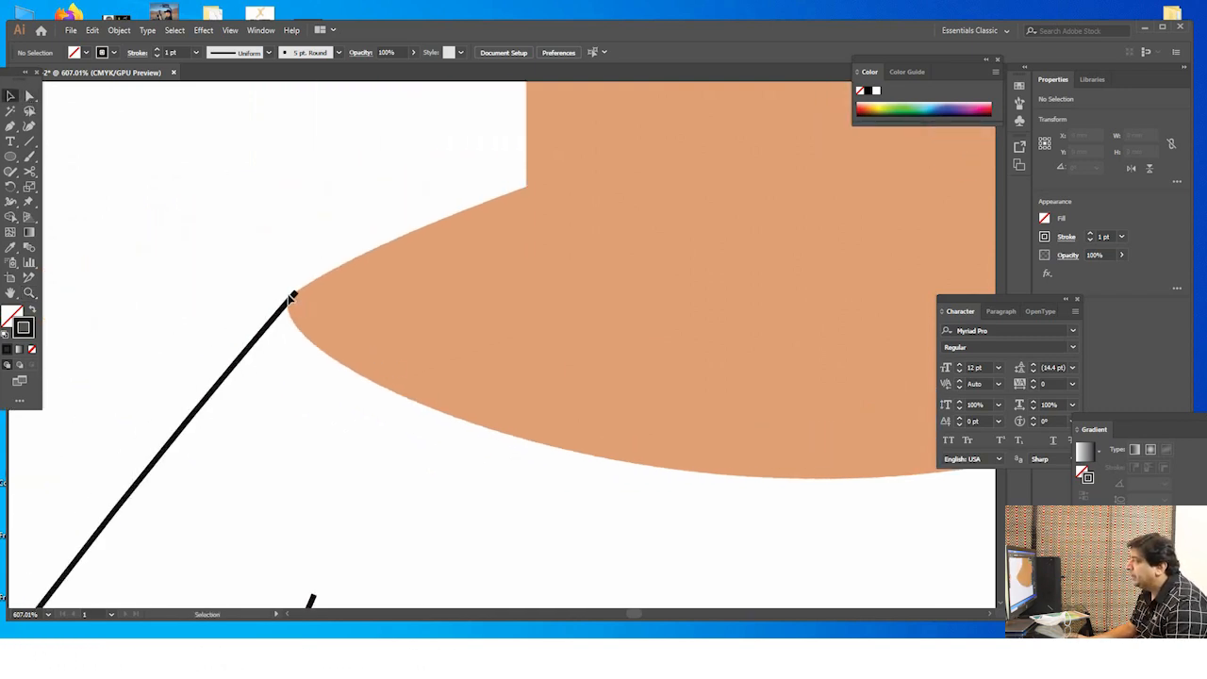
{"action": "left_click", "coordinate": [313, 293]}
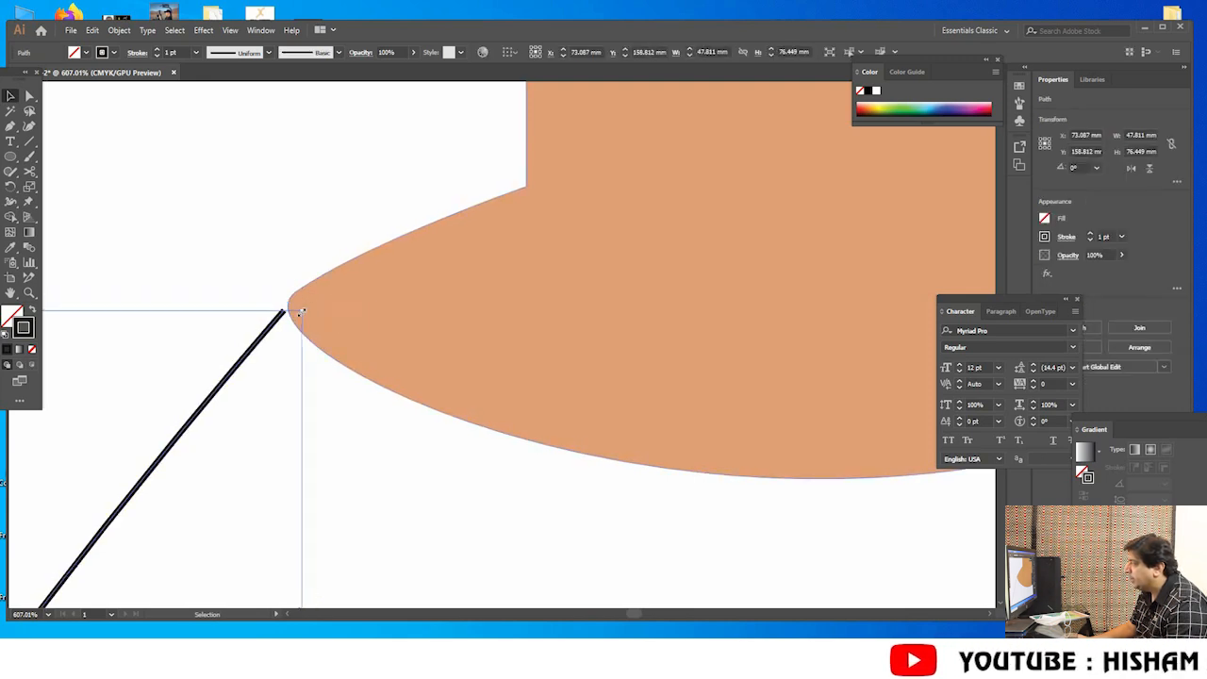
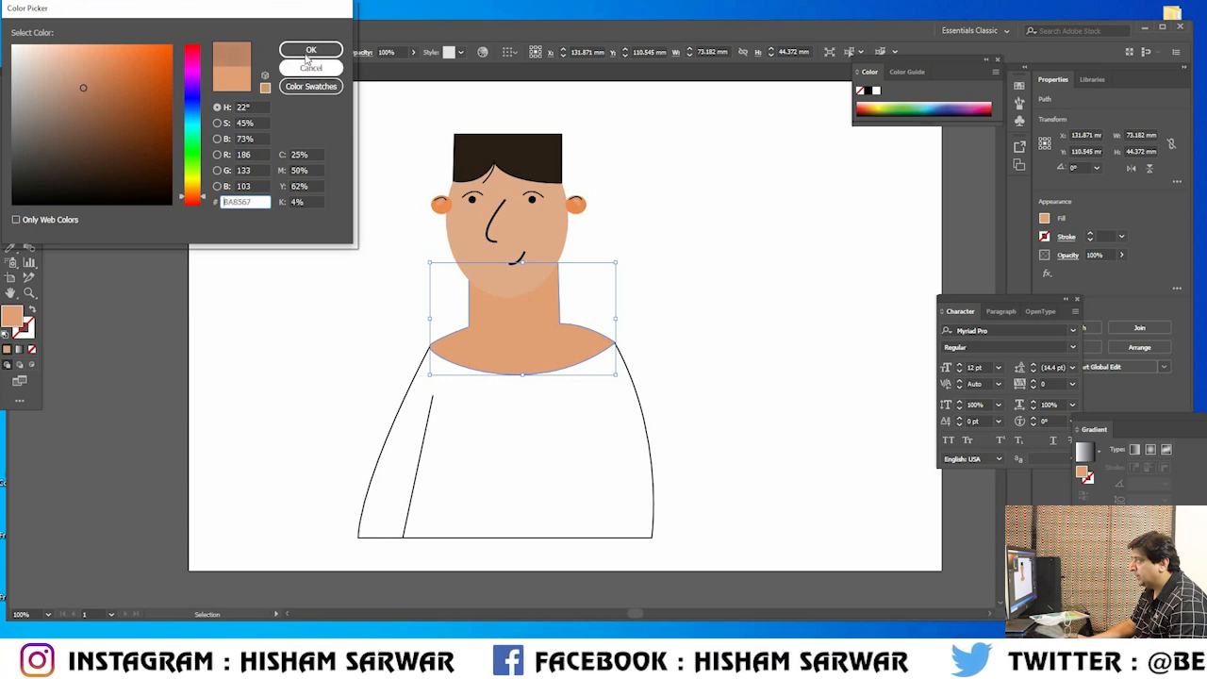
Set the neck-and-shoulders shape's fill to the darker skin tone #BA8567.
{"action": "left_click", "coordinate": [310, 49]}
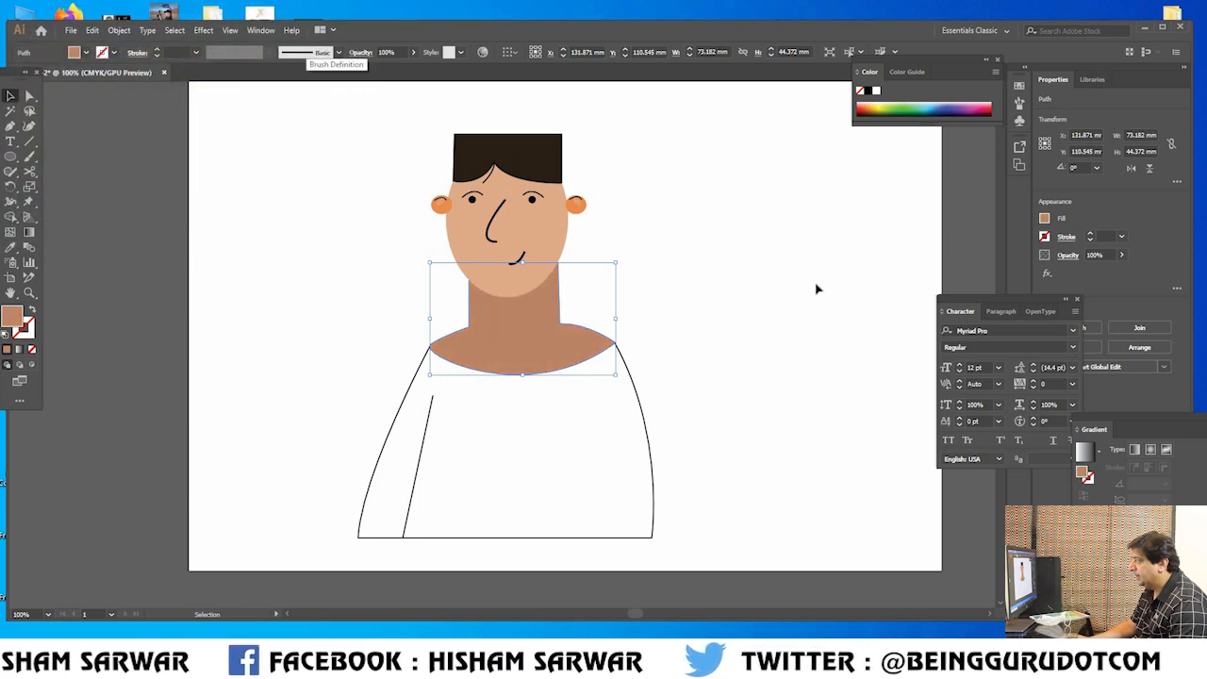
{"action": "left_click", "coordinate": [585, 236]}
Recolor the right ear ellipse and the left ear group with the face's skin tone using the Eyedropper.
{"action": "left_click", "coordinate": [575, 204]}
{"action": "left_click", "coordinate": [202, 292]}
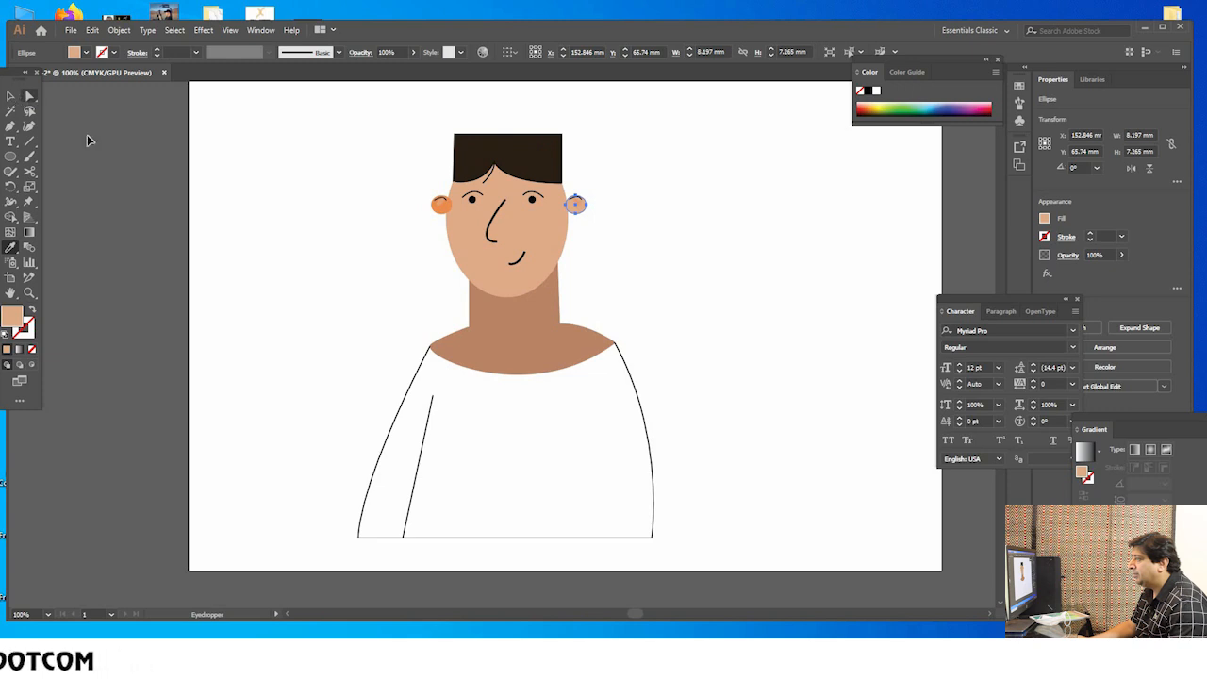
{"action": "left_click", "coordinate": [12, 97]}
{"action": "key", "text": "ctrl+shift+a"}
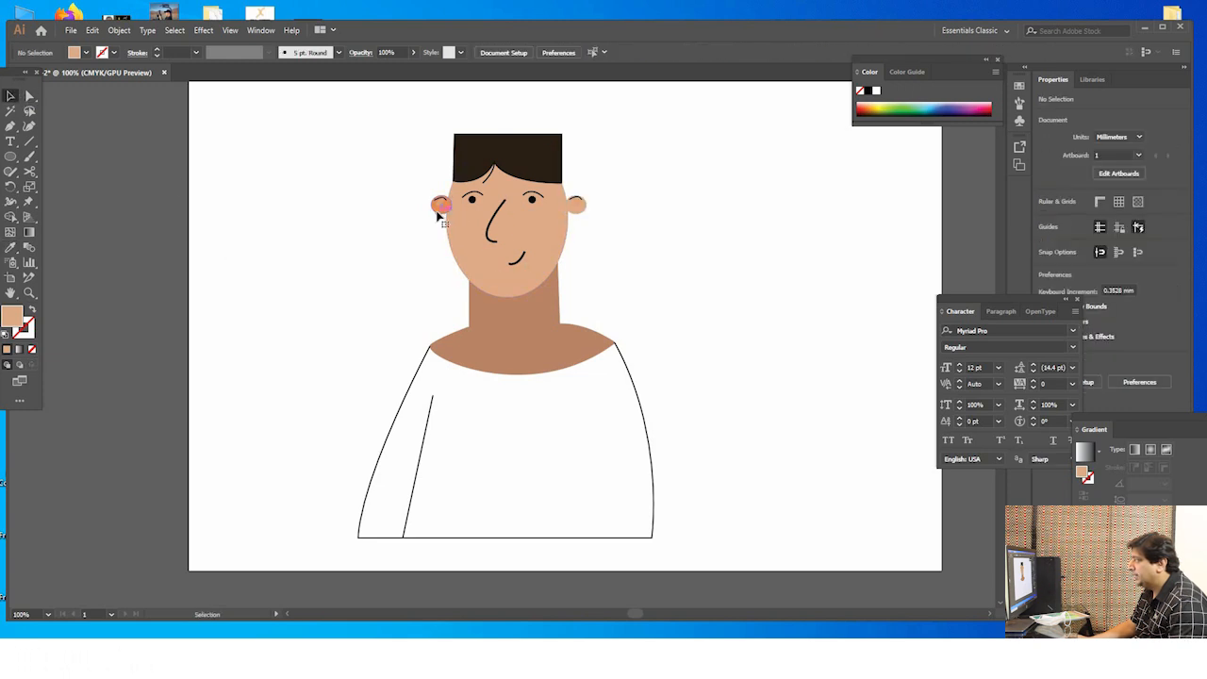
{"action": "key", "text": "ctrl+z"}
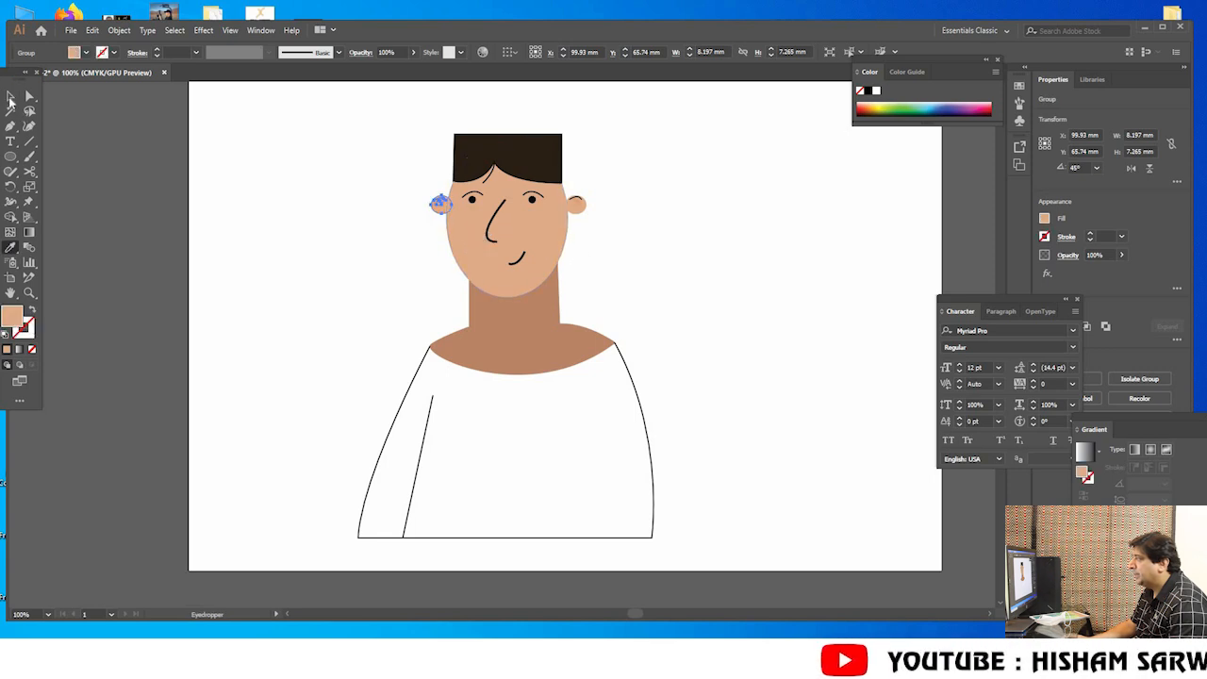
{"action": "left_click", "coordinate": [686, 318]}
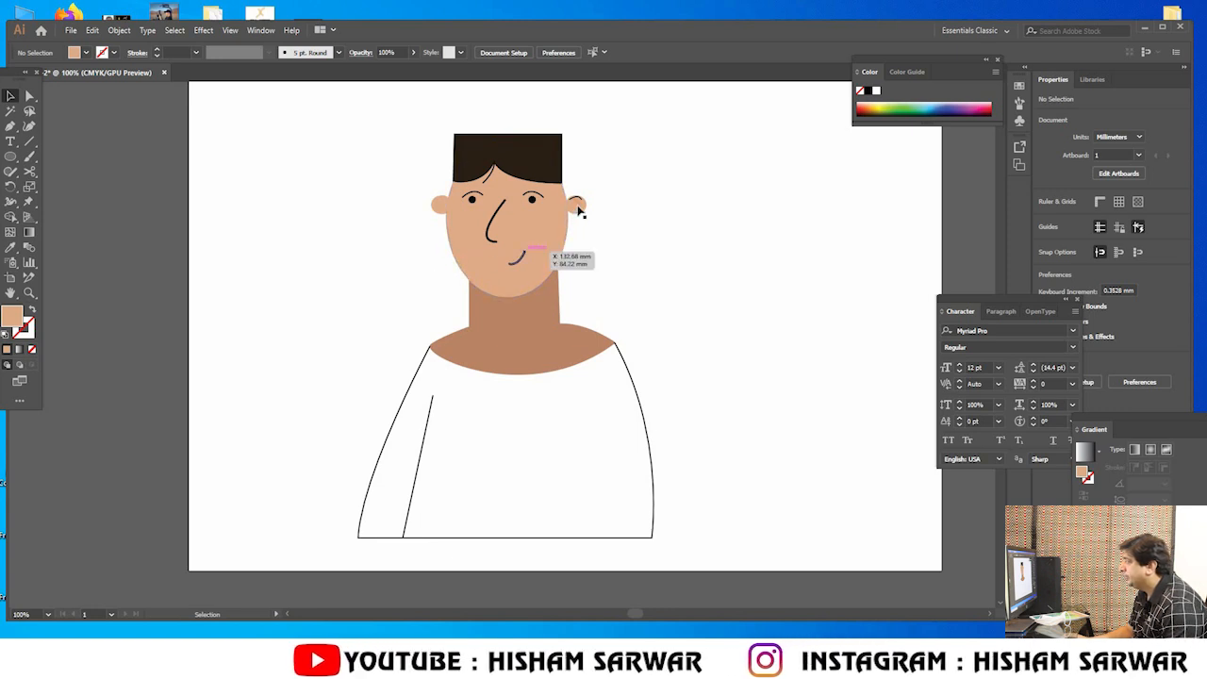
{"action": "left_click", "coordinate": [29, 293]}
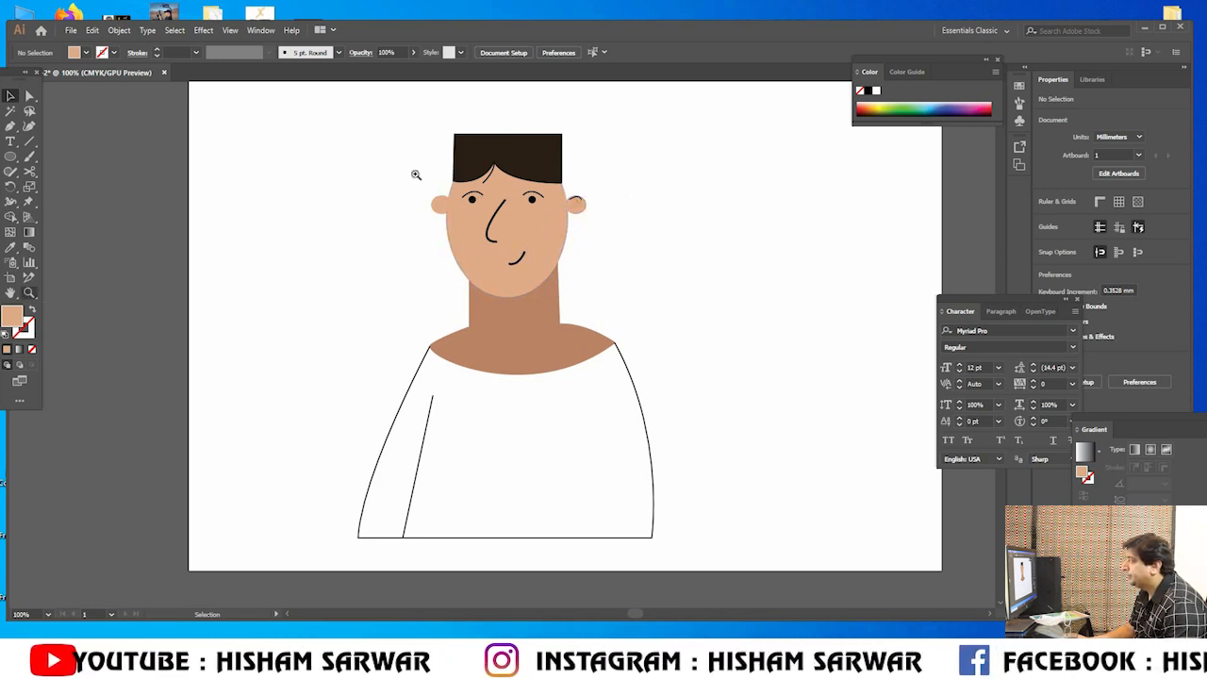
{"action": "left_click_drag", "start_coordinate": [459, 180], "coordinate": [601, 379]}
{"action": "left_click_drag", "start_coordinate": [458, 334], "coordinate": [281, 239]}
{"action": "key", "text": "v"}
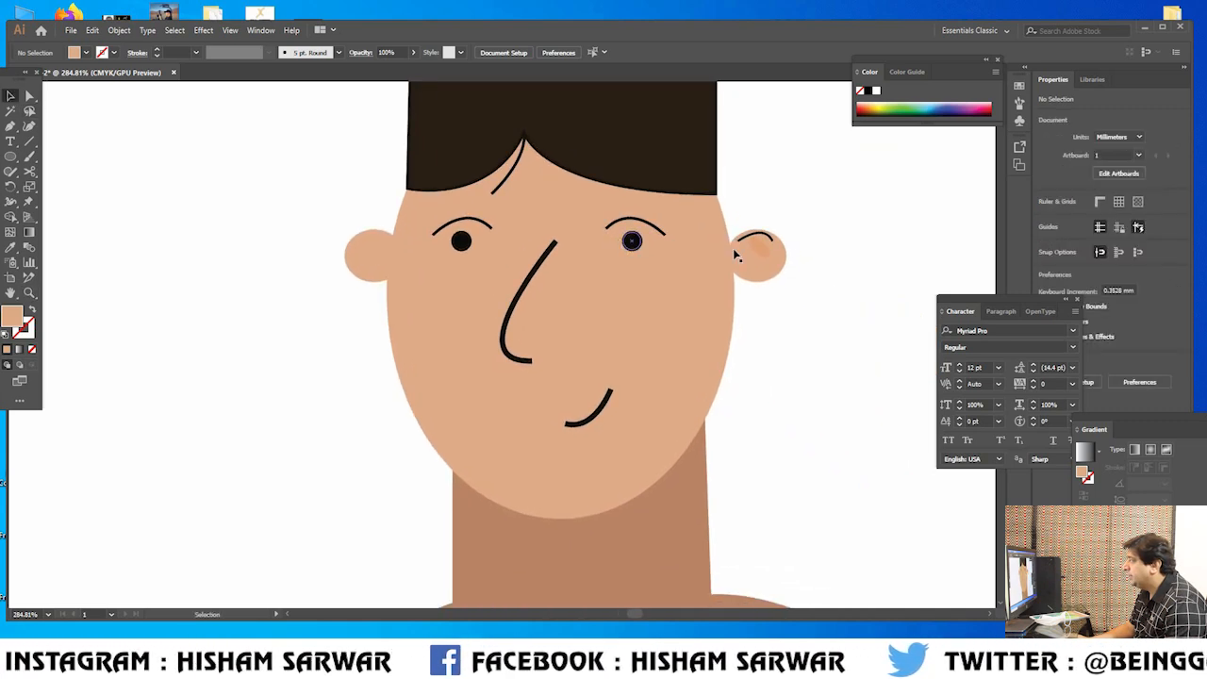
{"action": "left_click", "coordinate": [372, 264]}
{"action": "left_click_drag", "start_coordinate": [310, 309], "coordinate": [301, 321]}
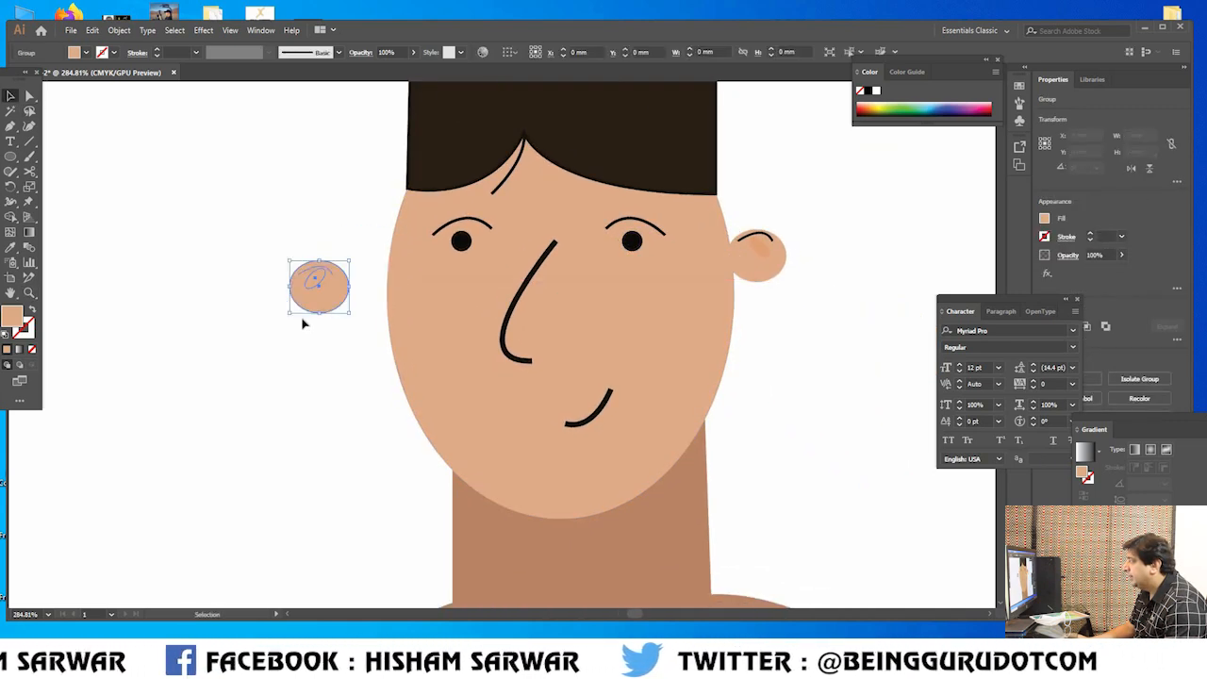
{"action": "key", "text": "ctrl+z"}
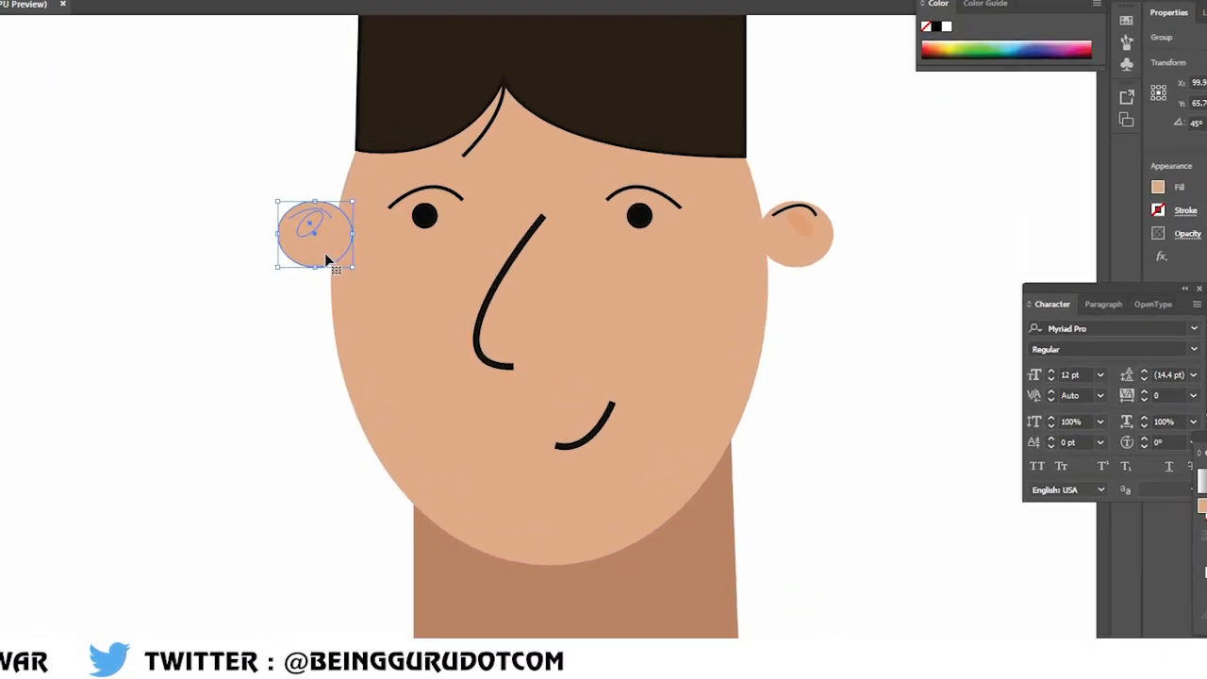
Ungroup the left ear and recolor its inner ellipse with the right ear's inner ellipse color using the Eyedropper.
{"action": "right_click", "coordinate": [252, 229]}
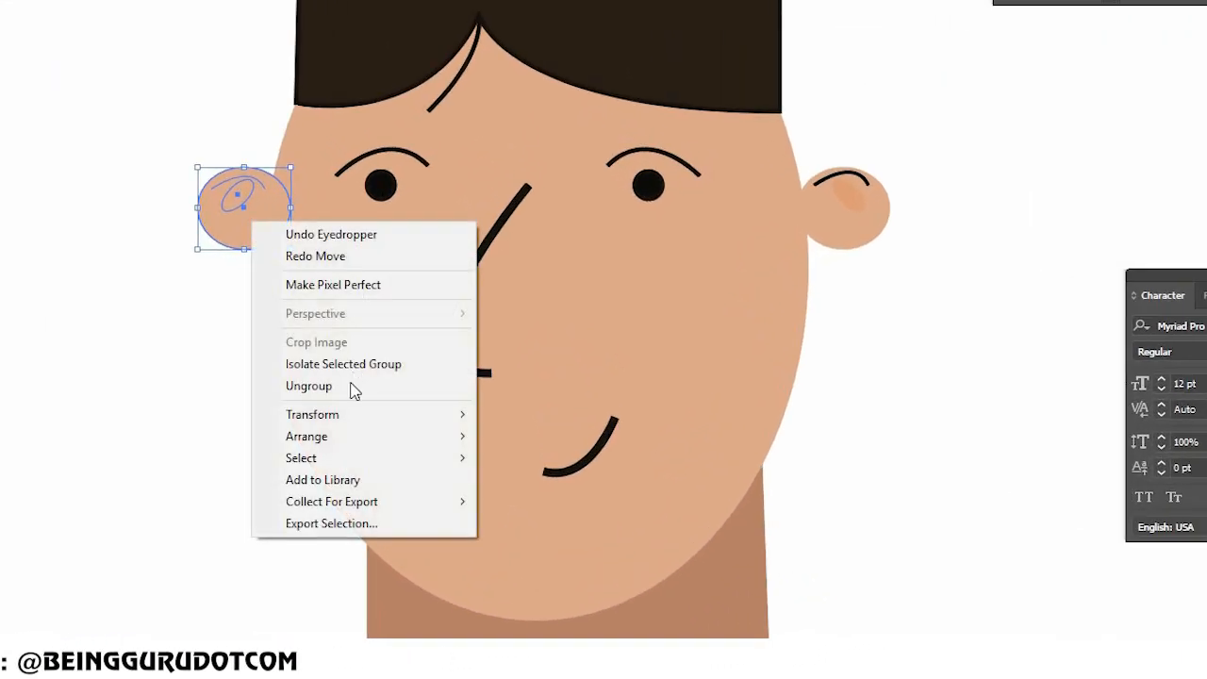
{"action": "left_click", "coordinate": [309, 386]}
{"action": "left_click", "coordinate": [99, 269]}
{"action": "left_click", "coordinate": [233, 203]}
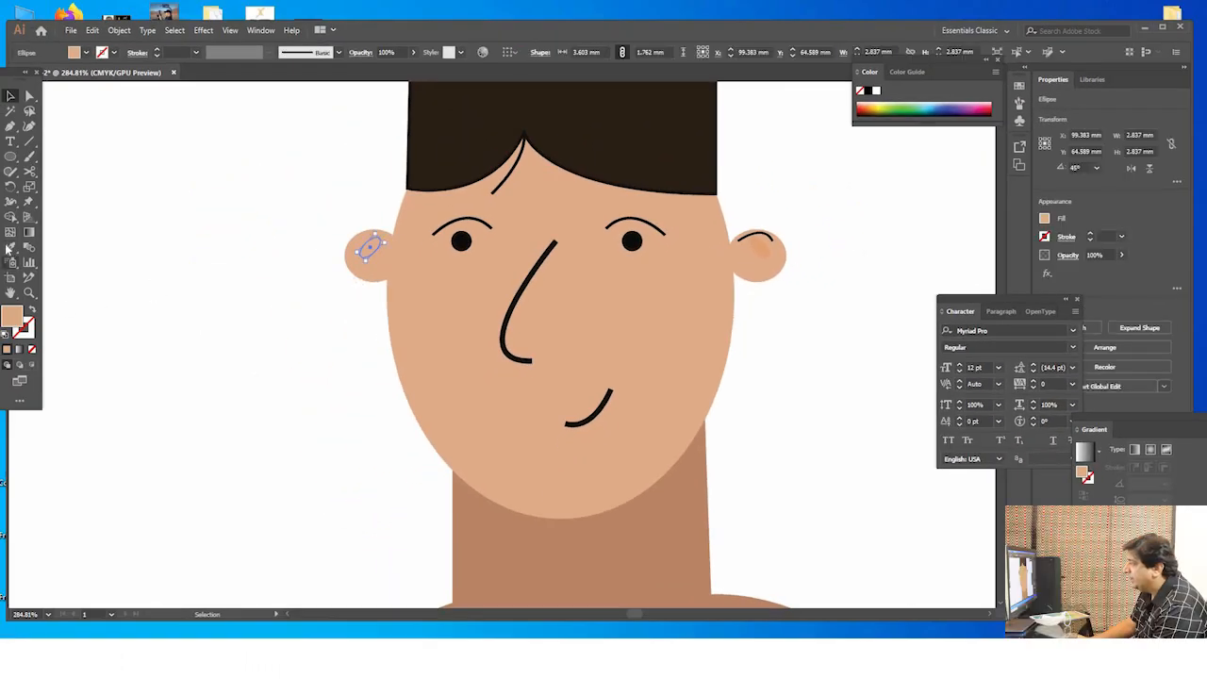
{"action": "key", "text": "i"}
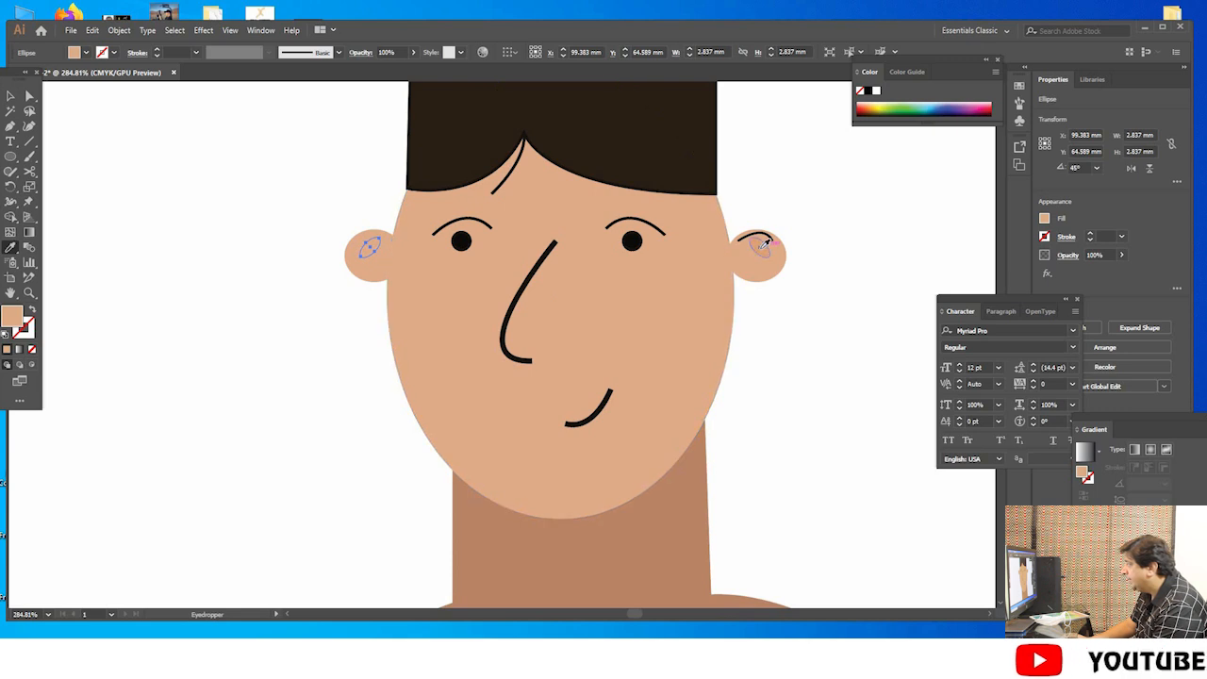
{"action": "key", "text": "v"}
Set the stroke of the left ear's inner arc to the near-black color #140E0B.
{"action": "left_click", "coordinate": [367, 239]}
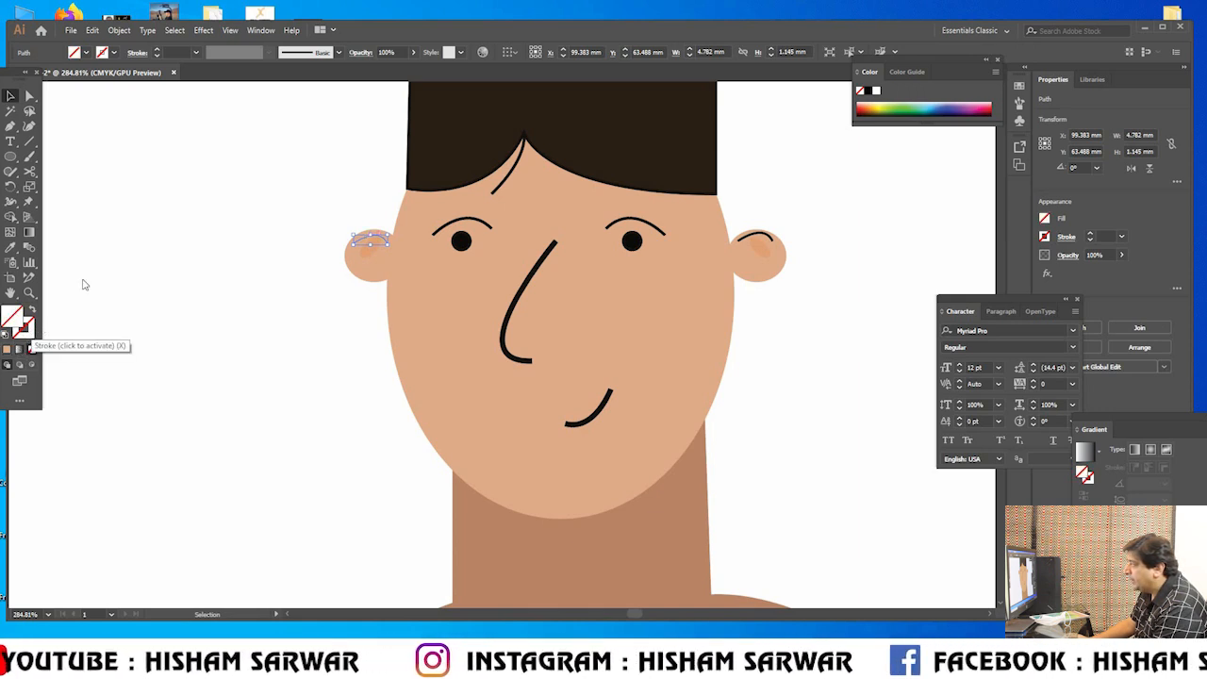
{"action": "double_click", "coordinate": [22, 326]}
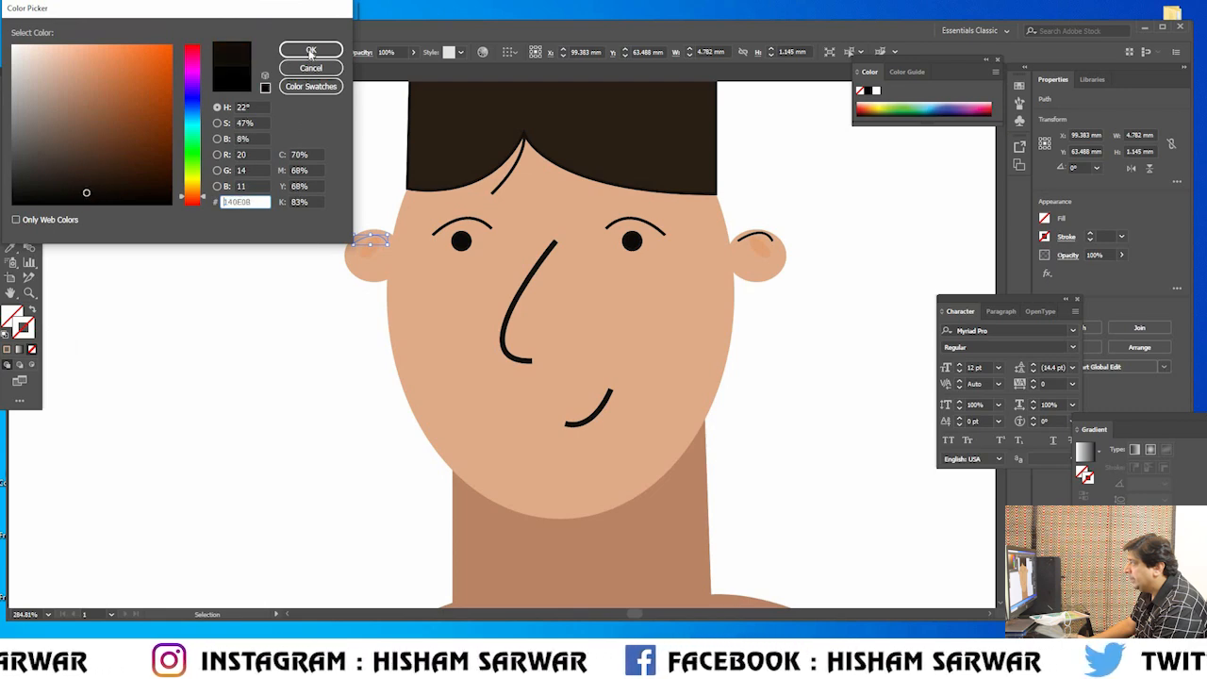
{"action": "left_click", "coordinate": [311, 52]}
{"action": "left_click", "coordinate": [293, 280]}
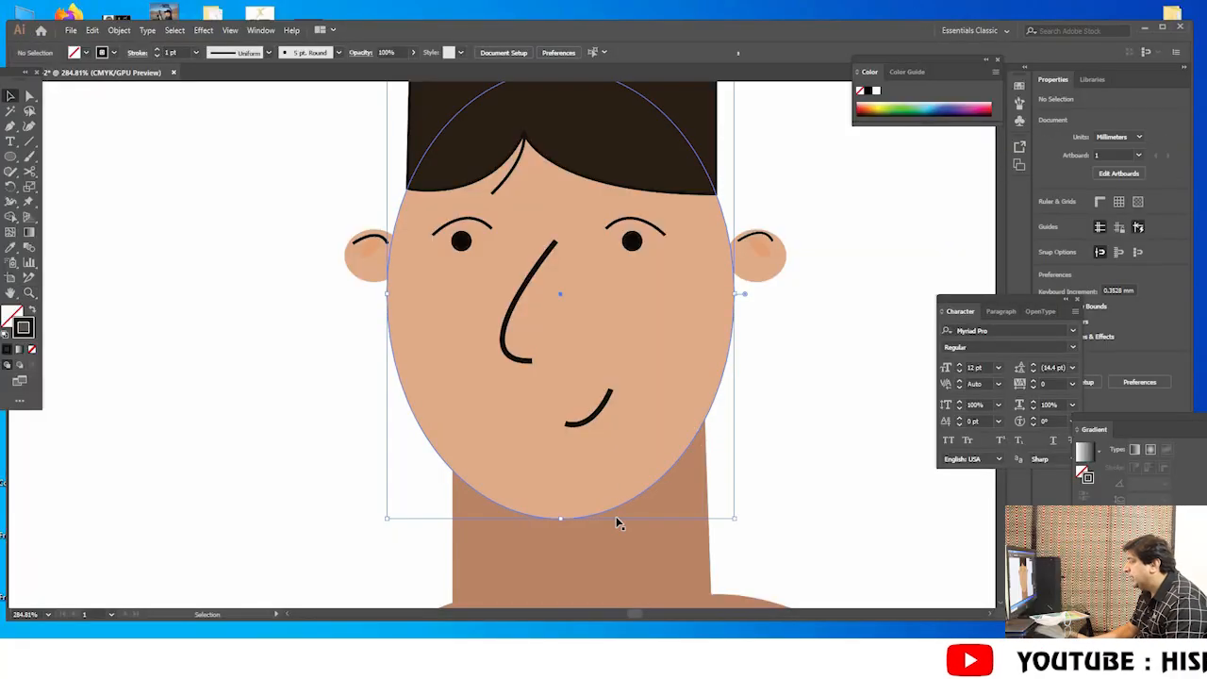
Shorten the face ellipse at the chin and stretch the neck-and-shoulders shape upward behind it to about 52.4 mm high.
{"action": "left_click", "coordinate": [549, 518]}
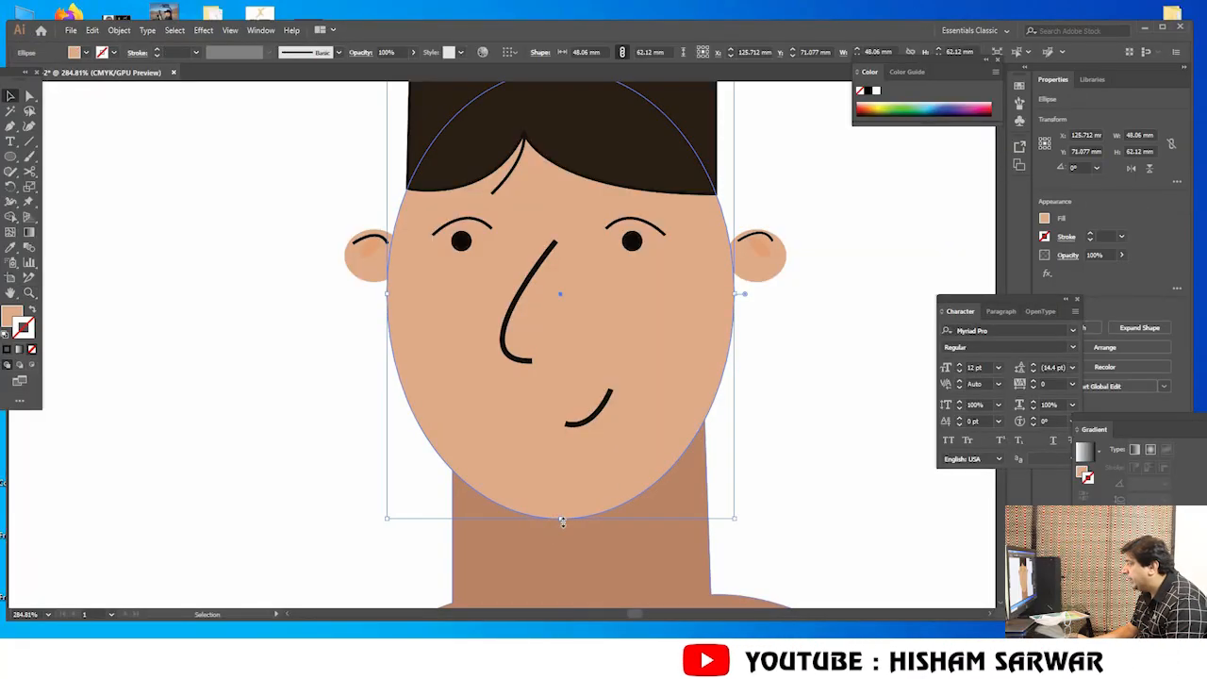
{"action": "left_click_drag", "start_coordinate": [562, 514], "coordinate": [562, 490]}
{"action": "left_click", "coordinate": [695, 459]}
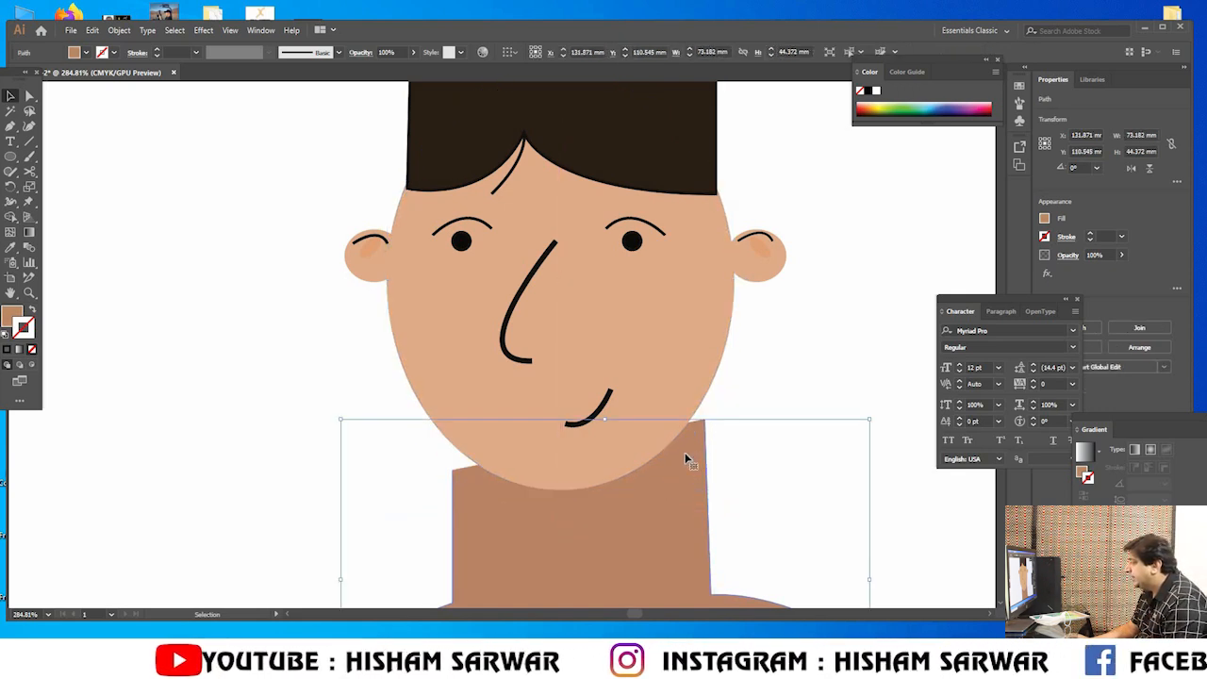
{"action": "left_click_drag", "start_coordinate": [604, 419], "coordinate": [604, 361]}
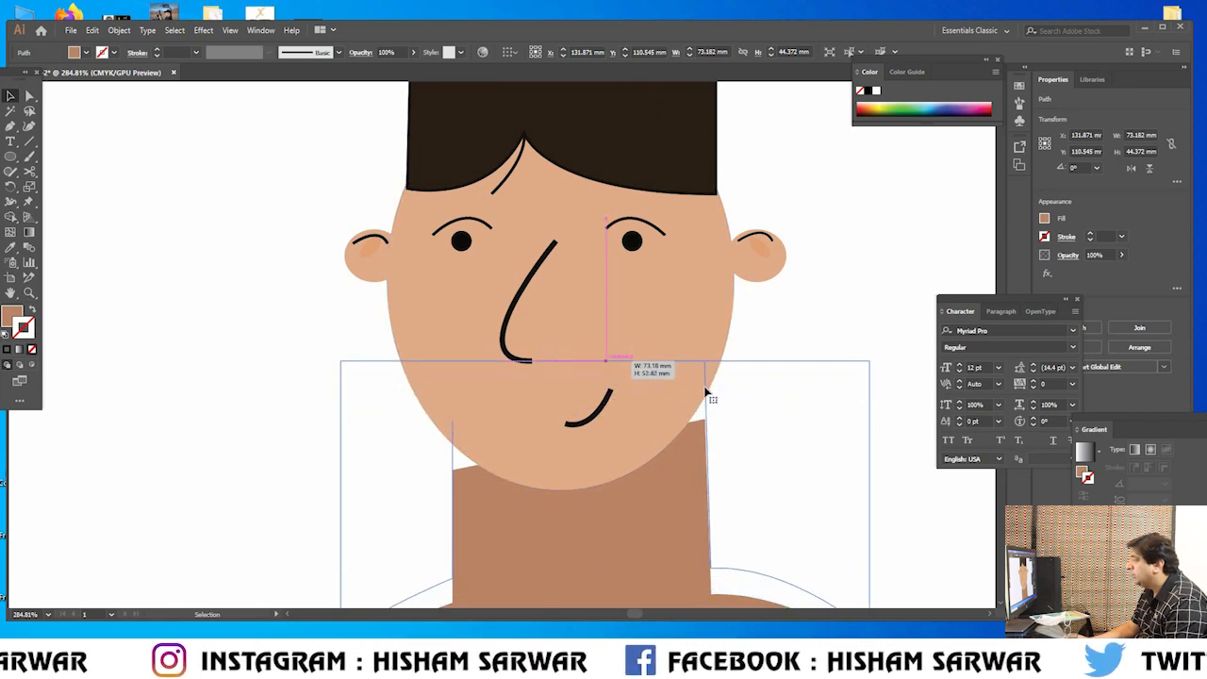
{"action": "left_click", "coordinate": [256, 409]}
Stretch the torso outline upward to about 80.2 mm high so its upper end reaches the right shoulder tip.
{"action": "key", "text": "z"}
{"action": "left_click", "coordinate": [591, 374], "text": "alt"}
{"action": "left_click", "coordinate": [591, 373], "text": "alt"}
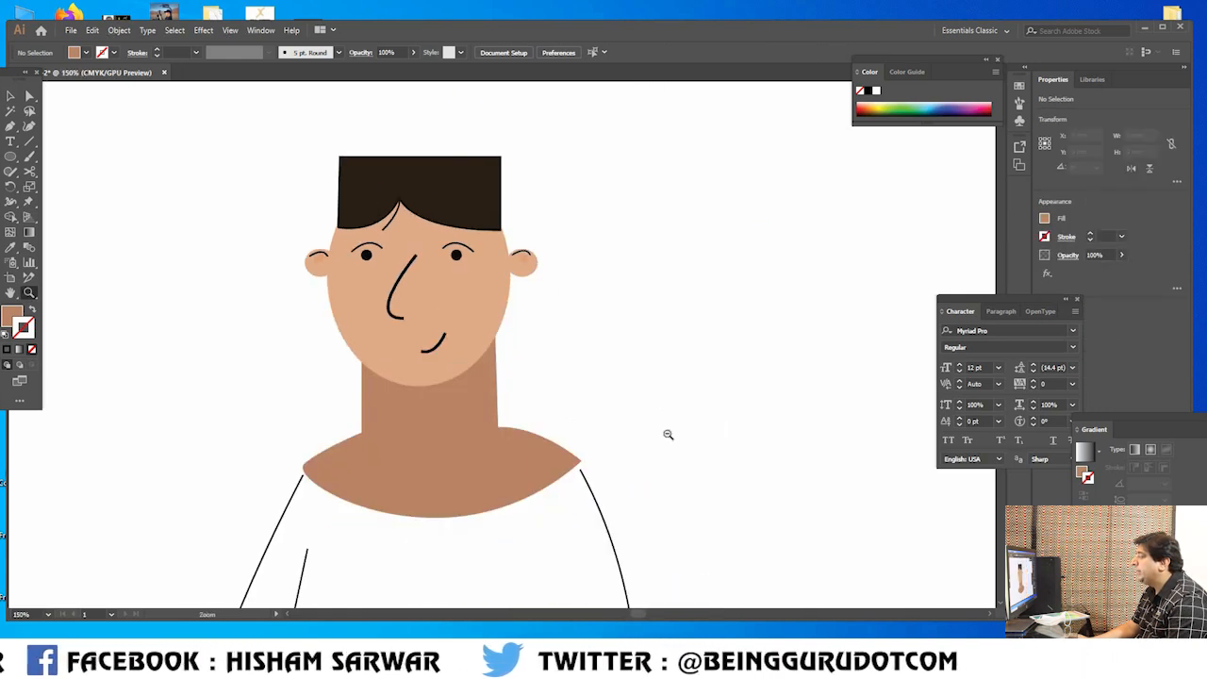
{"action": "left_click", "coordinate": [670, 432], "text": "alt"}
{"action": "left_click", "coordinate": [12, 96]}
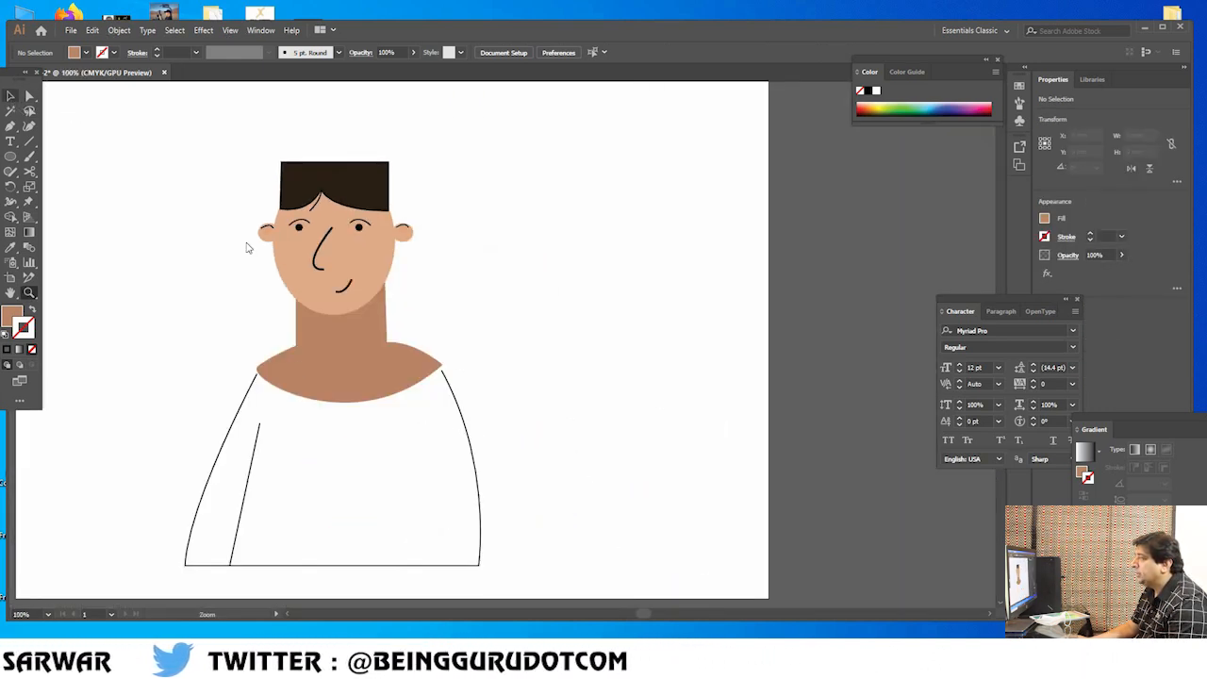
{"action": "left_click", "coordinate": [446, 374]}
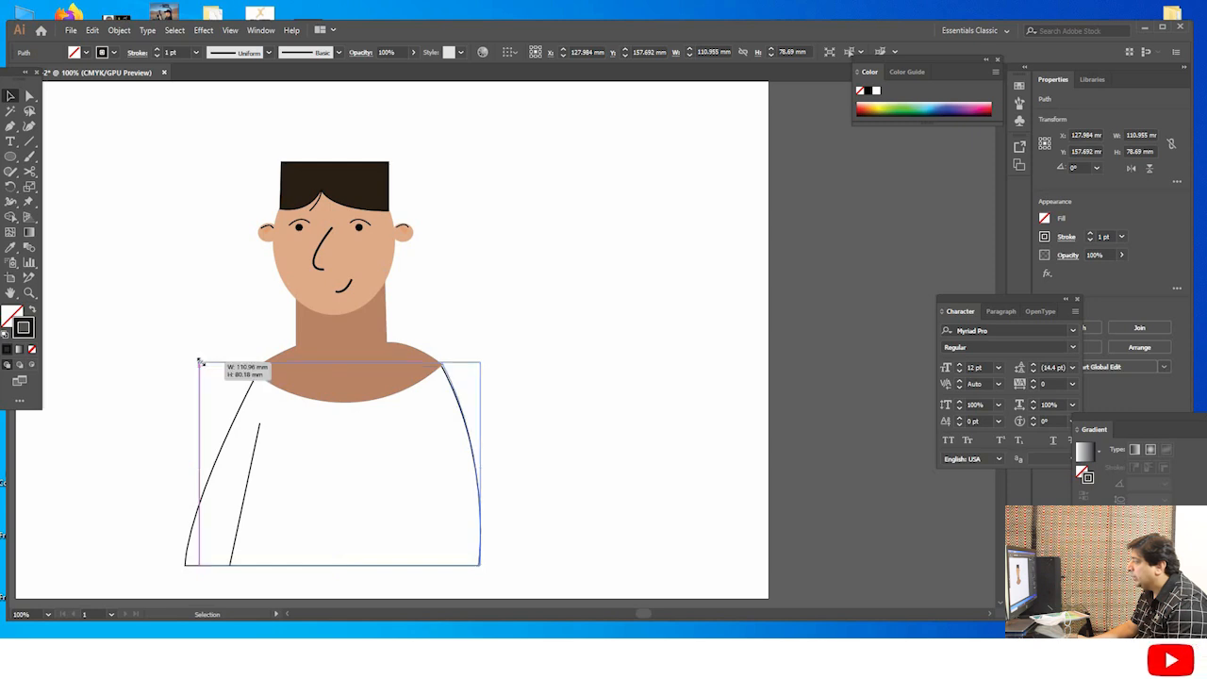
{"action": "left_click", "coordinate": [255, 450]}
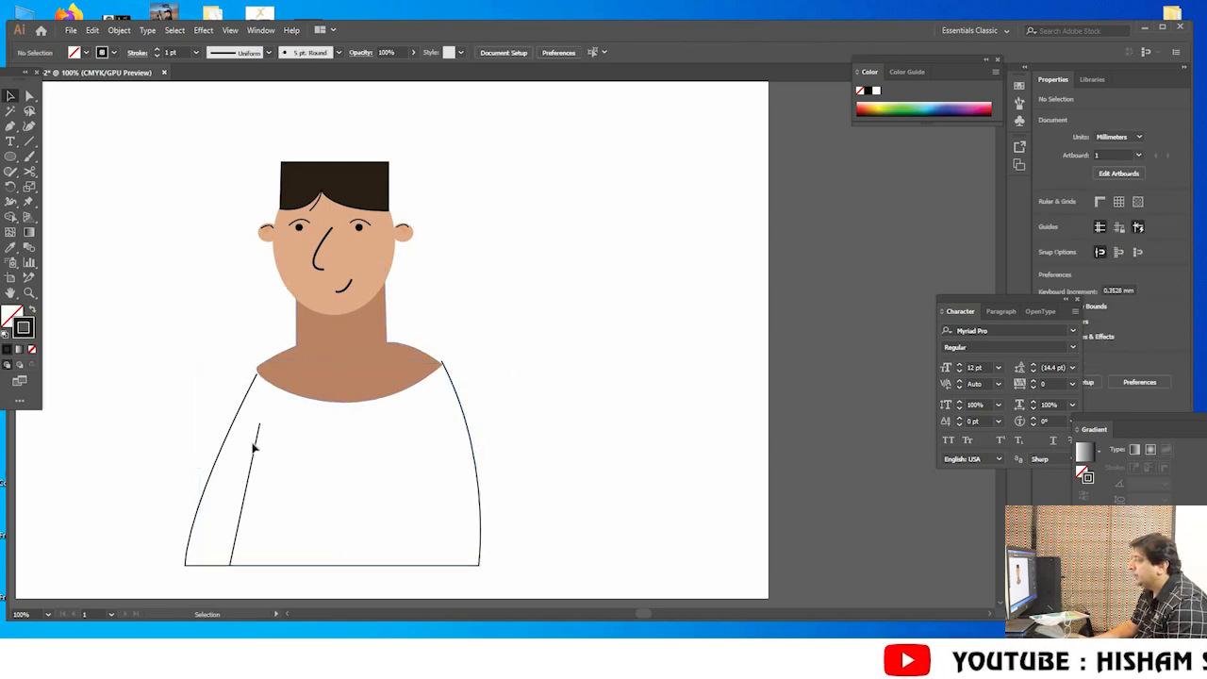
Move the upper anchor point of the left sleeve outline onto the left tip of the shoulder shape.
{"action": "left_click_drag", "start_coordinate": [211, 322], "coordinate": [474, 557]}
{"action": "left_click_drag", "start_coordinate": [425, 428], "coordinate": [108, 176]}
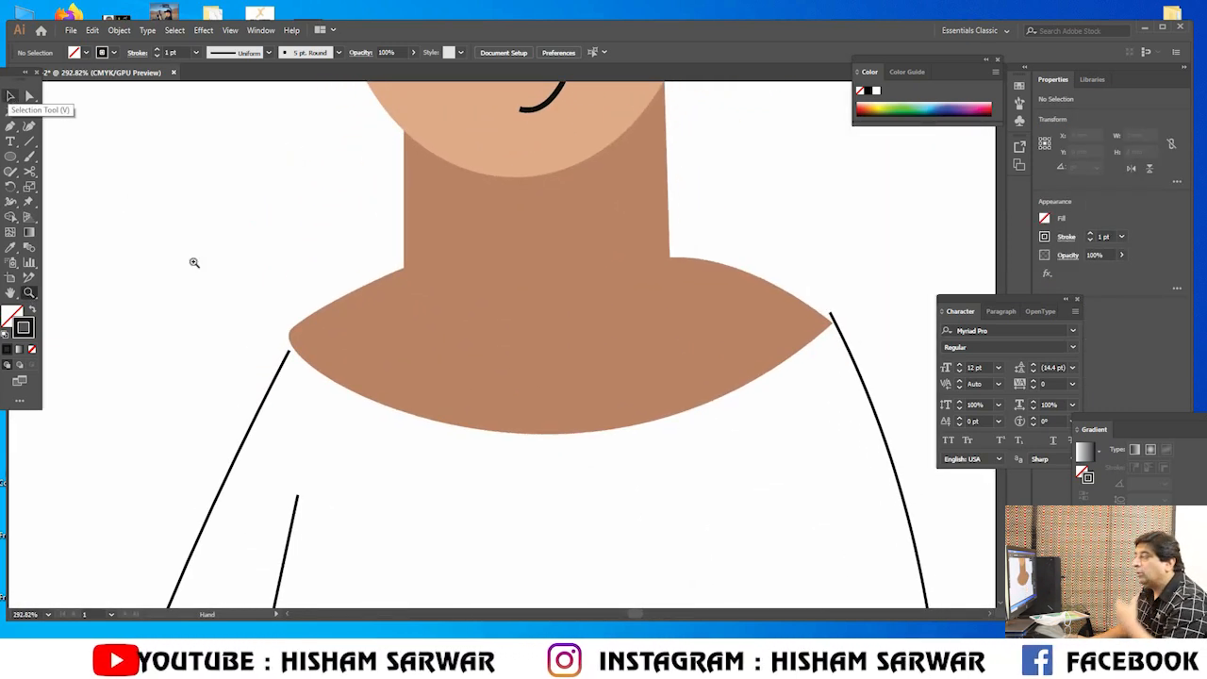
{"action": "left_click", "coordinate": [29, 96]}
{"action": "left_click", "coordinate": [289, 361]}
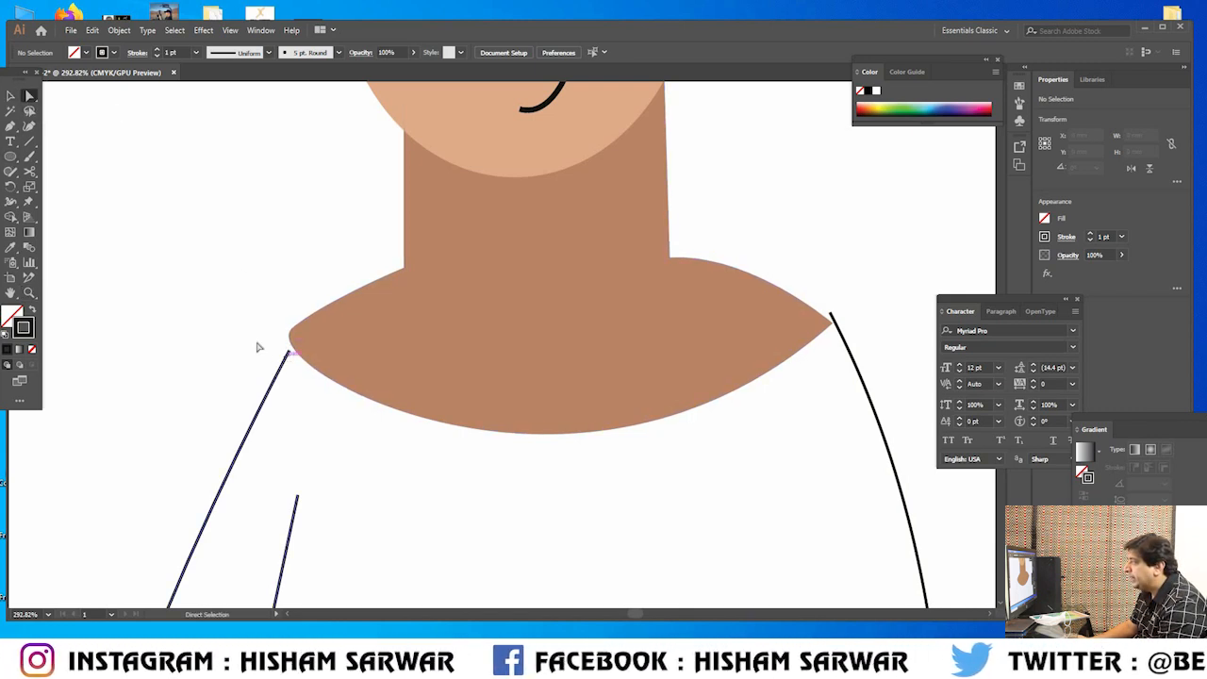
{"action": "left_click_drag", "start_coordinate": [289, 358], "coordinate": [288, 335]}
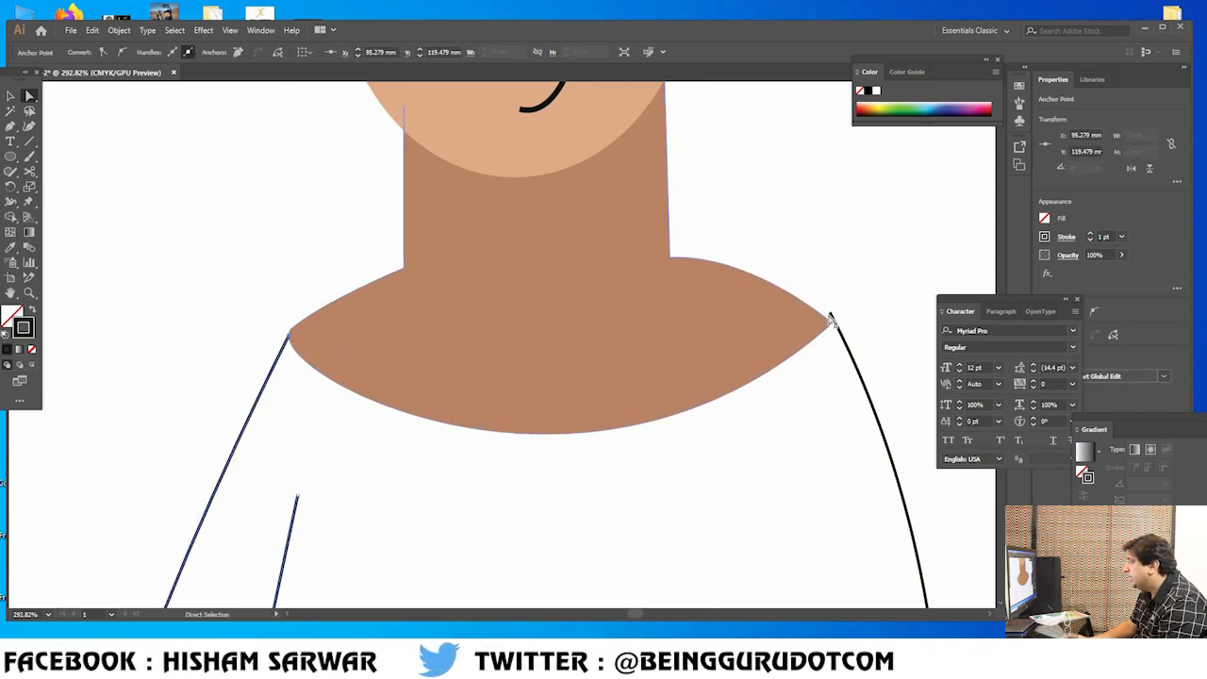
Move the torso outline's upper anchor point exactly onto the right tip of the shoulder shape.
{"action": "left_click_drag", "start_coordinate": [830, 318], "coordinate": [833, 324]}
{"action": "left_click", "coordinate": [855, 280]}
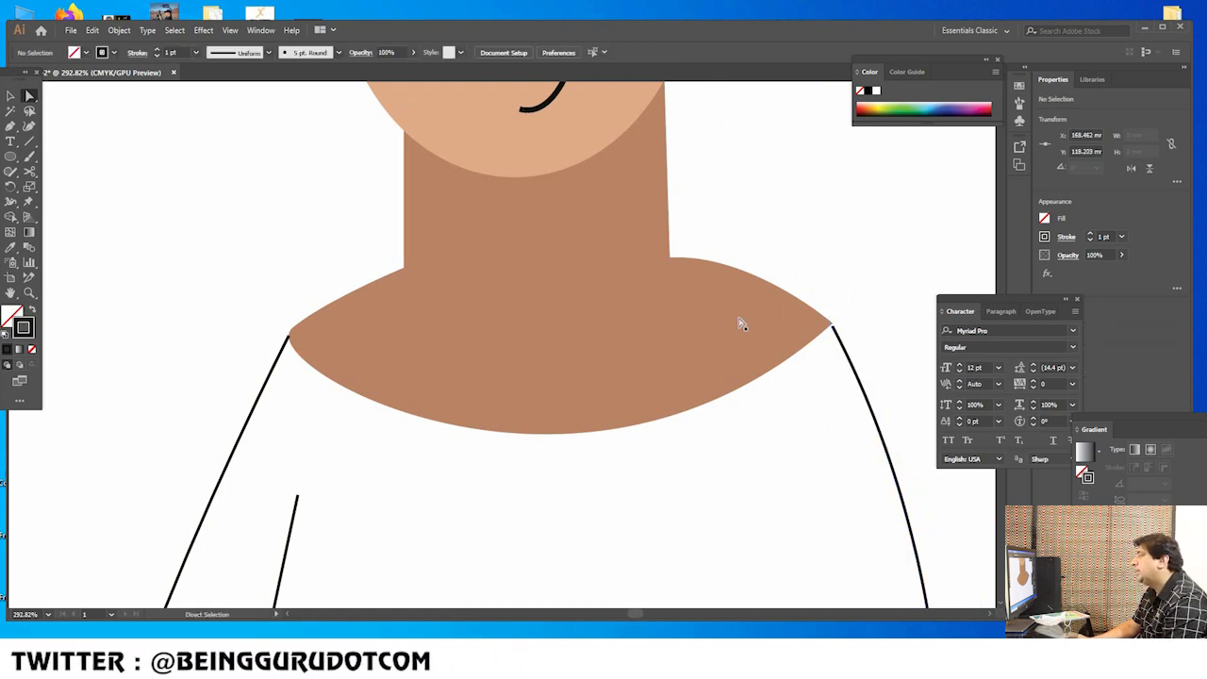
{"action": "left_click_drag", "start_coordinate": [832, 323], "coordinate": [832, 323]}
{"action": "left_click", "coordinate": [834, 330]}
{"action": "left_click", "coordinate": [836, 309]}
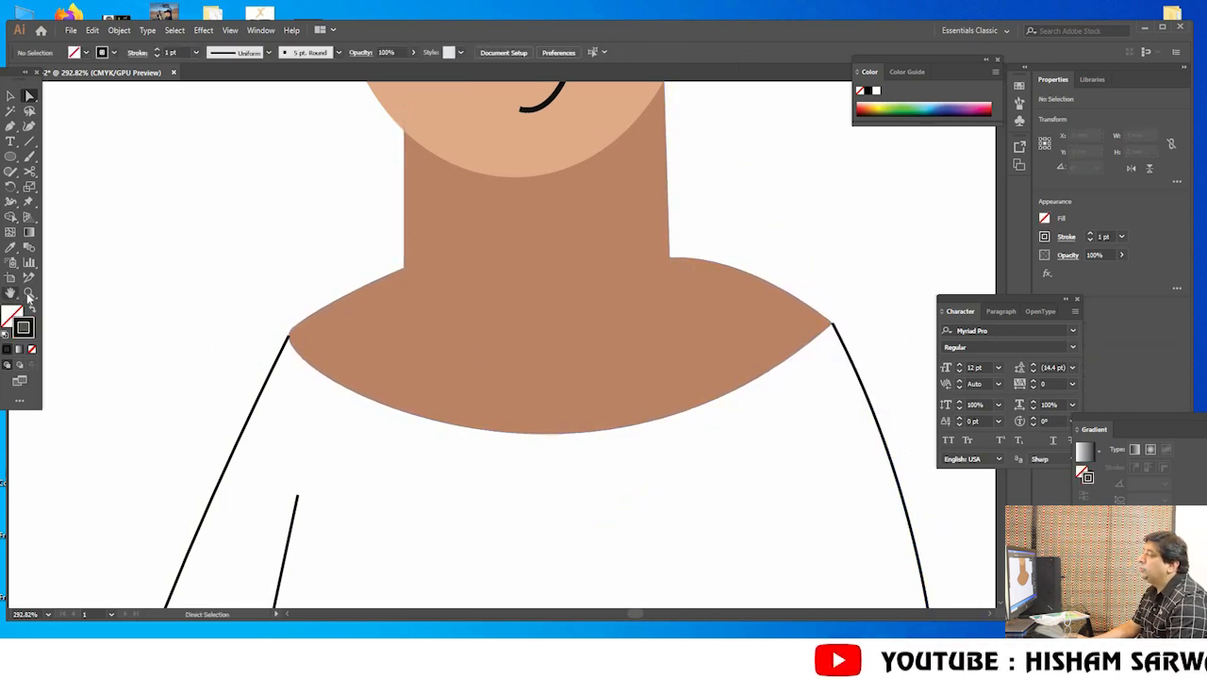
Round the corners of the dark hair shape slightly using its live corner controls.
{"action": "left_click", "coordinate": [551, 357], "text": "alt"}
{"action": "left_click", "coordinate": [551, 356], "text": "alt"}
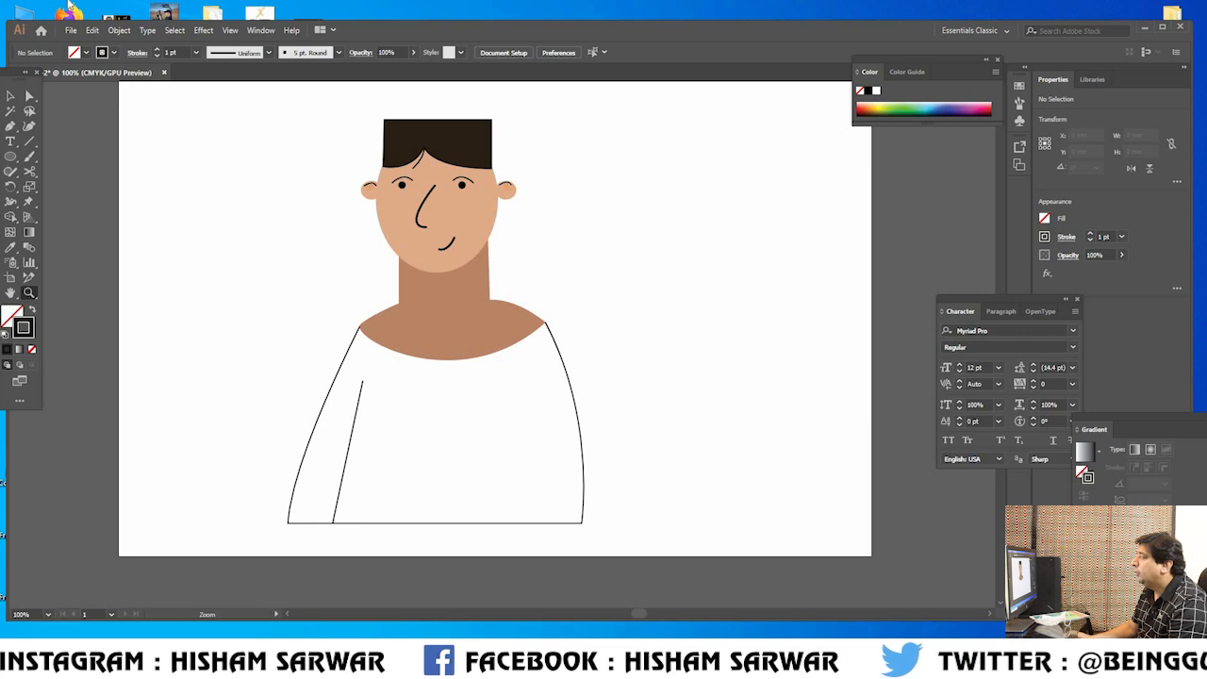
{"action": "left_click", "coordinate": [468, 170]}
{"action": "left_click", "coordinate": [482, 353]}
{"action": "left_click", "coordinate": [528, 333]}
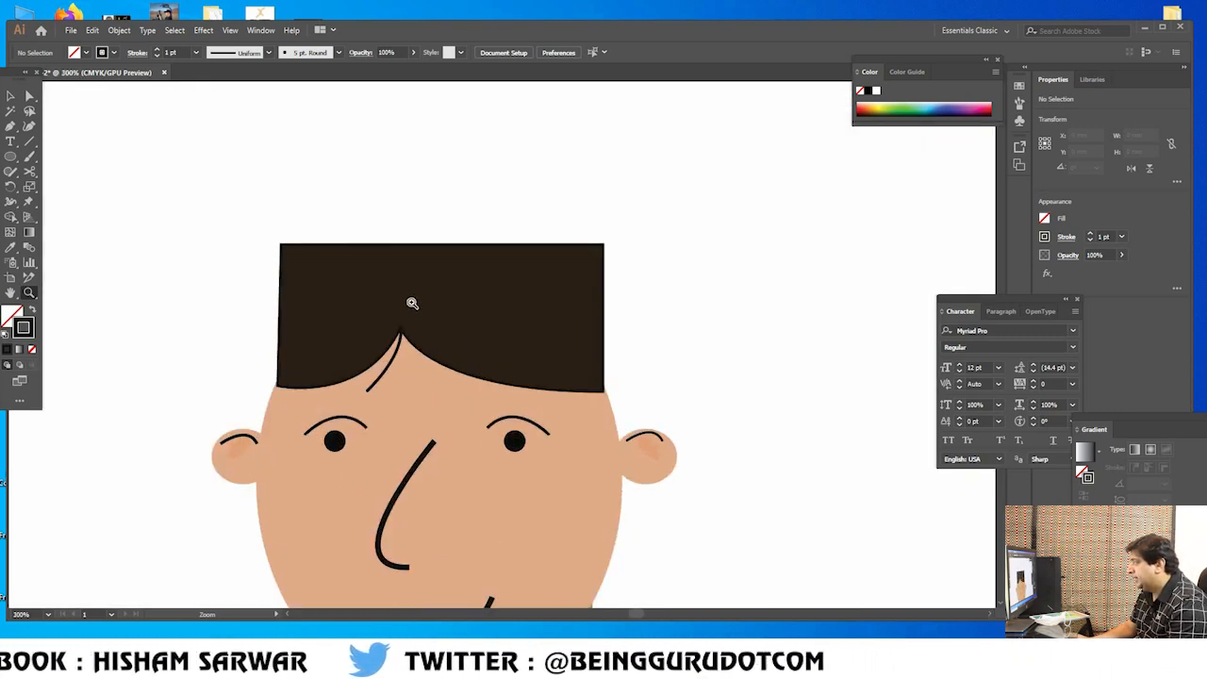
{"action": "left_click", "coordinate": [386, 267]}
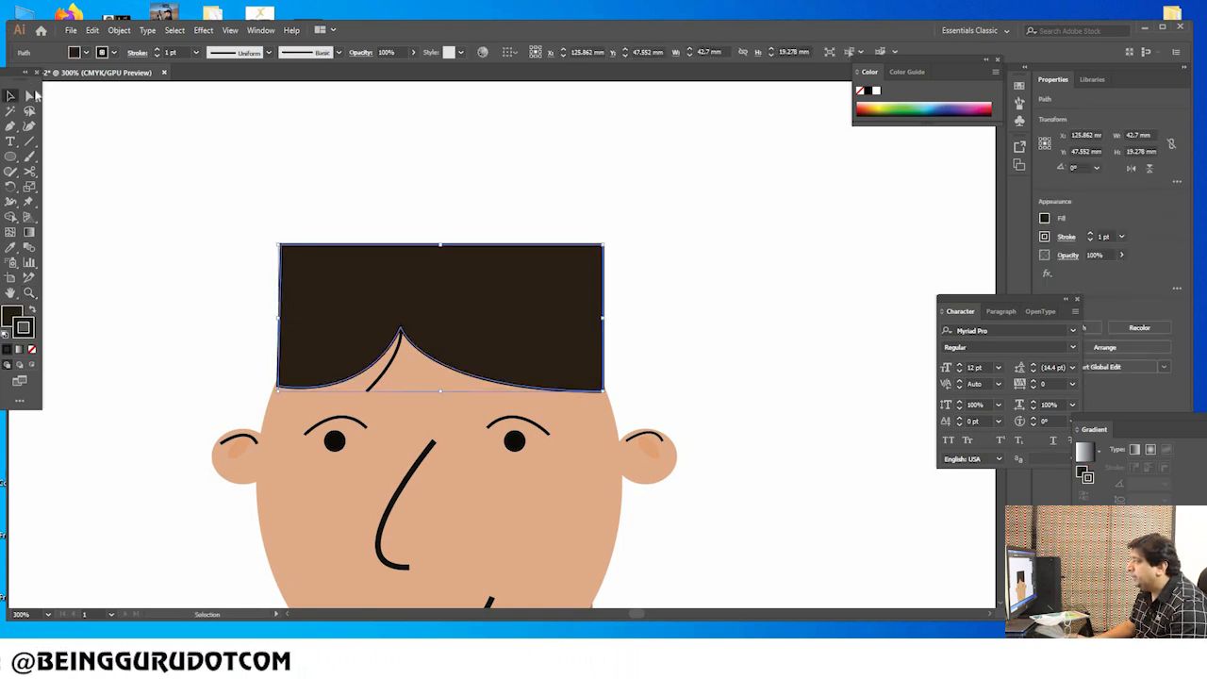
{"action": "key", "text": "a"}
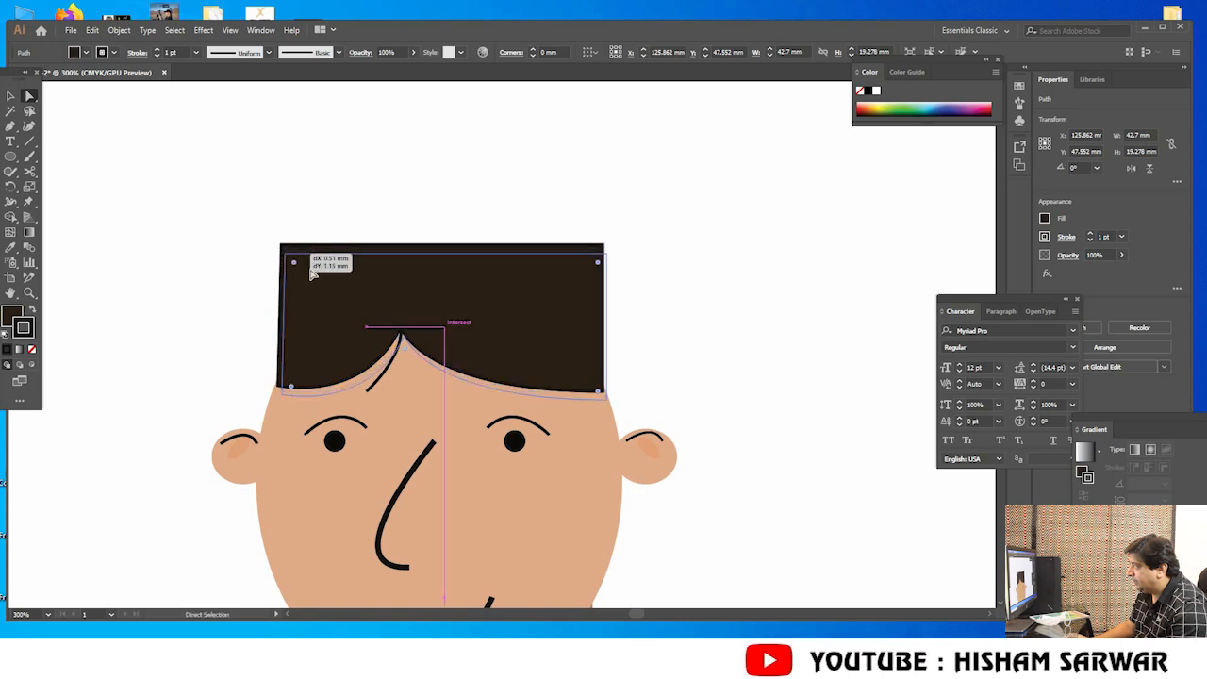
{"action": "key", "text": "v"}
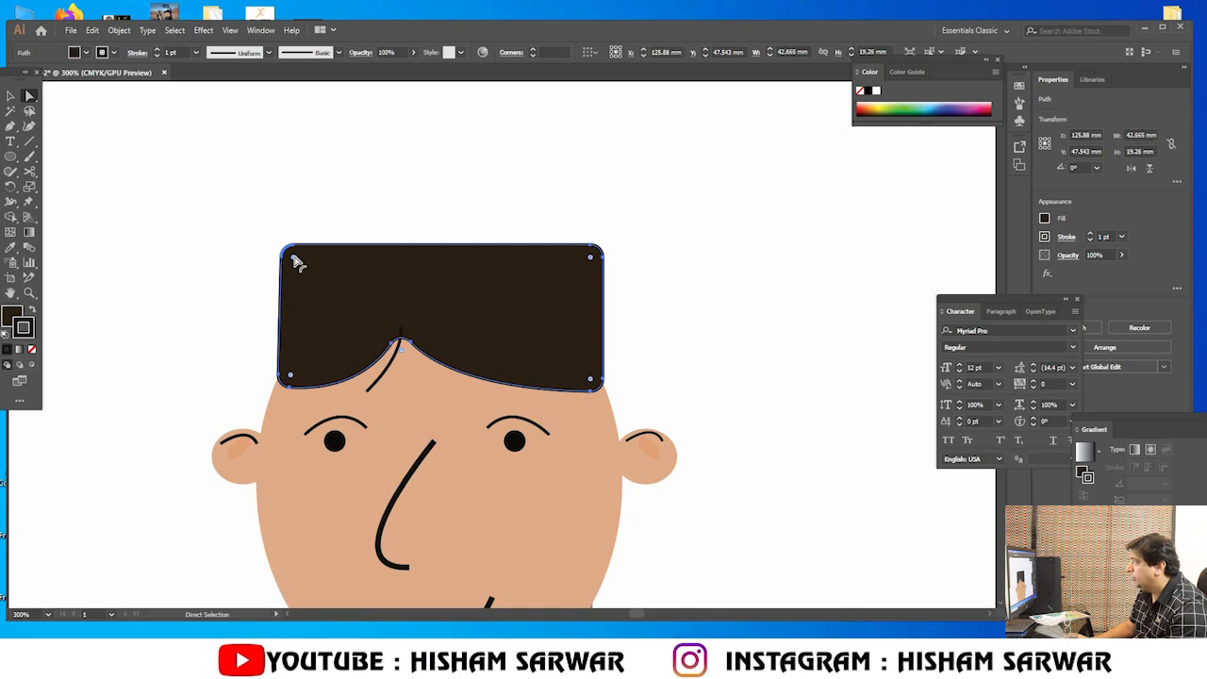
{"action": "left_click", "coordinate": [660, 345]}
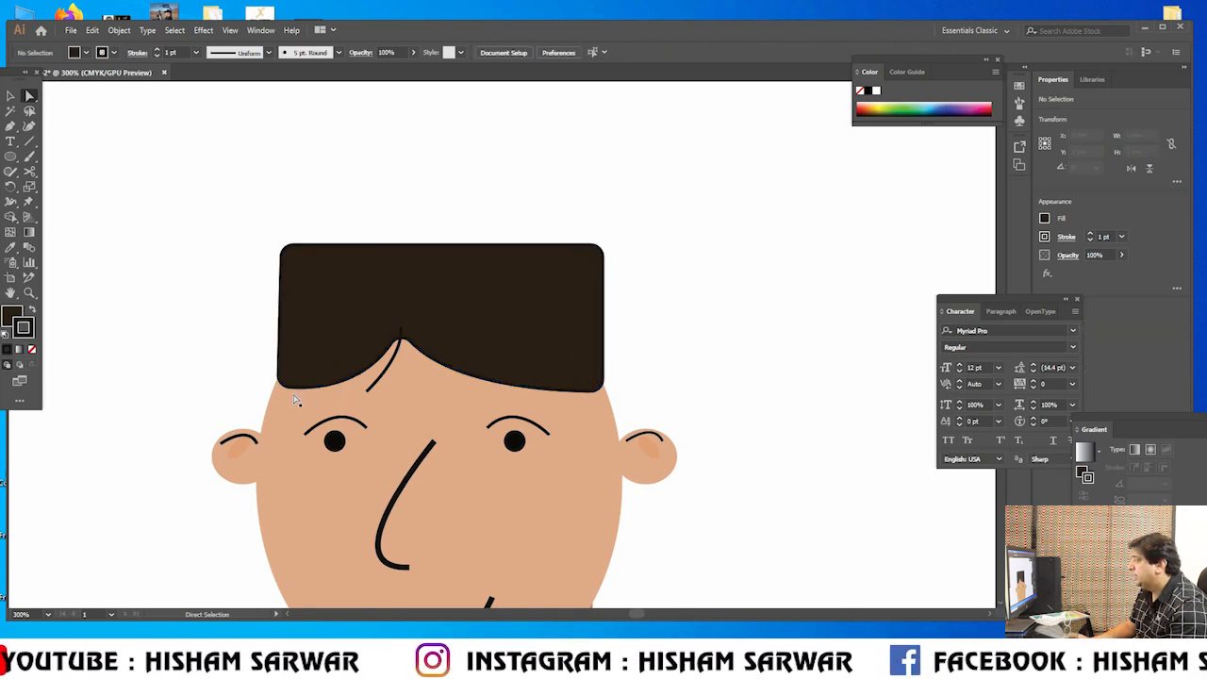
{"action": "key", "text": "z"}
{"action": "scroll", "coordinate": [397, 342], "scroll_direction": "down", "scroll_amount": 4}
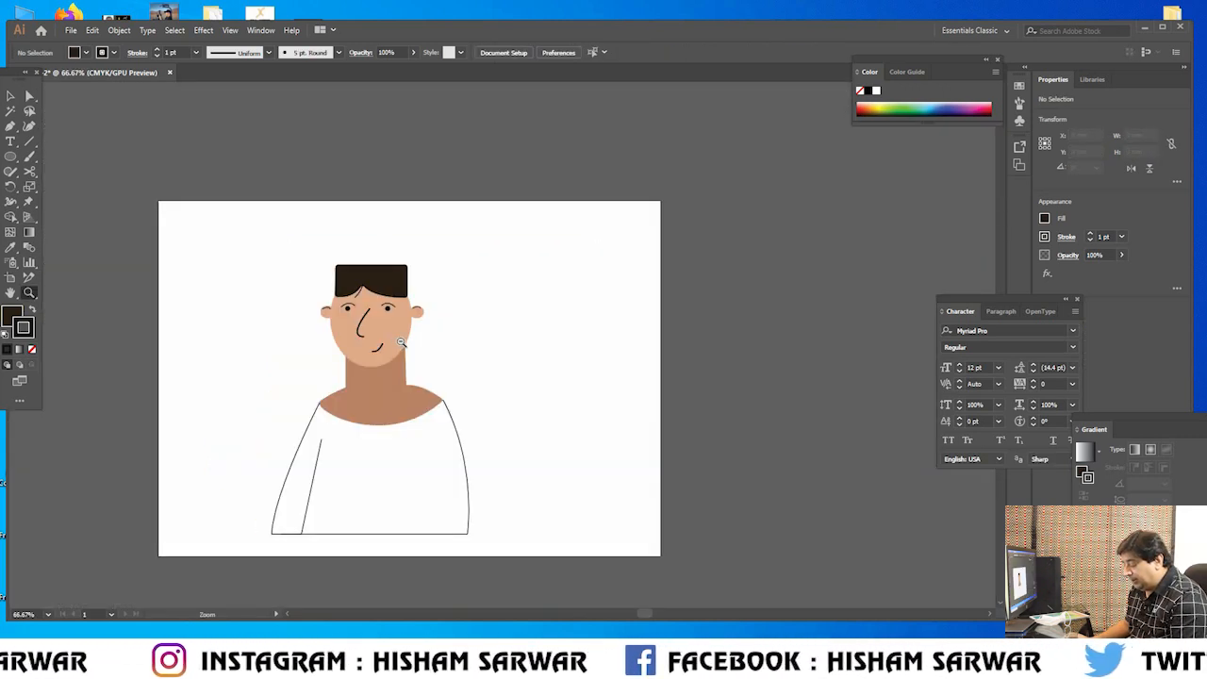
{"action": "scroll", "coordinate": [401, 342], "scroll_direction": "down", "scroll_amount": 1}
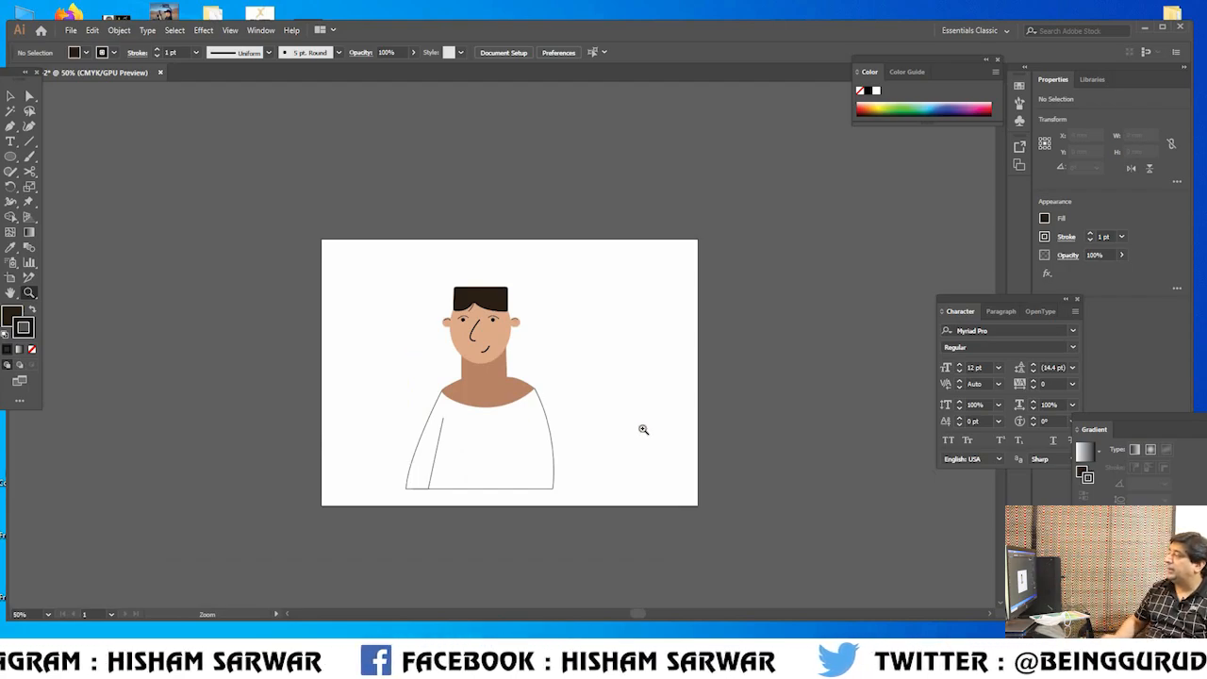